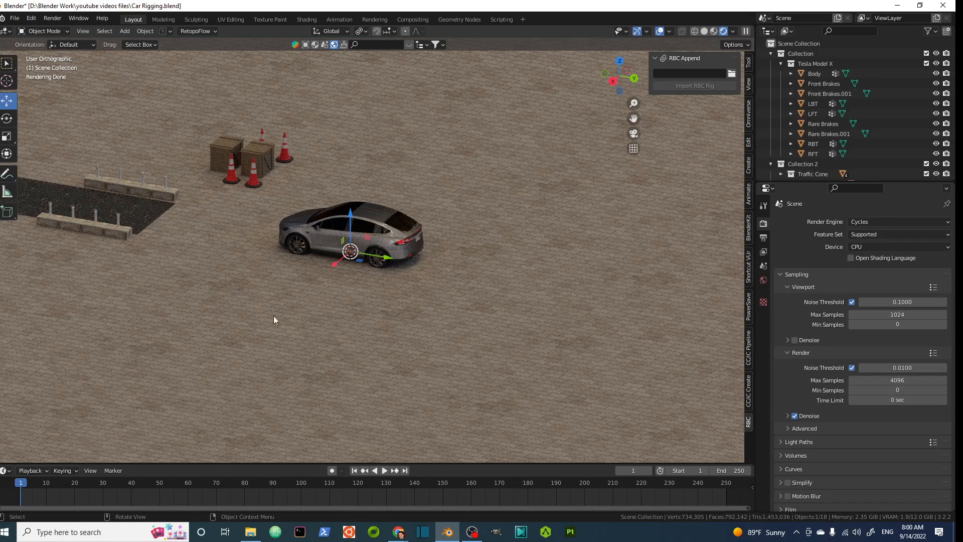
- Switch to Chrome and view the RBC Addon product page on Gumroad
click(397, 533)
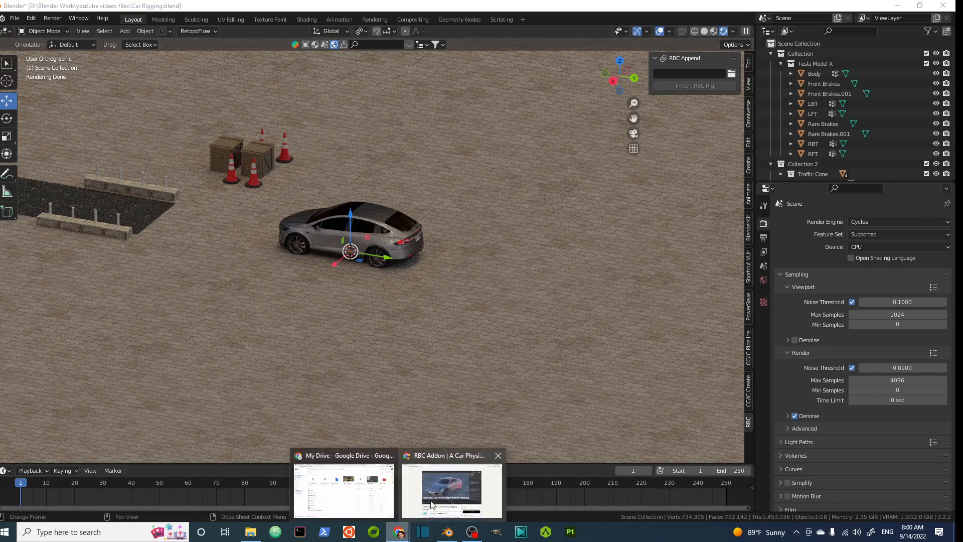
click(448, 479)
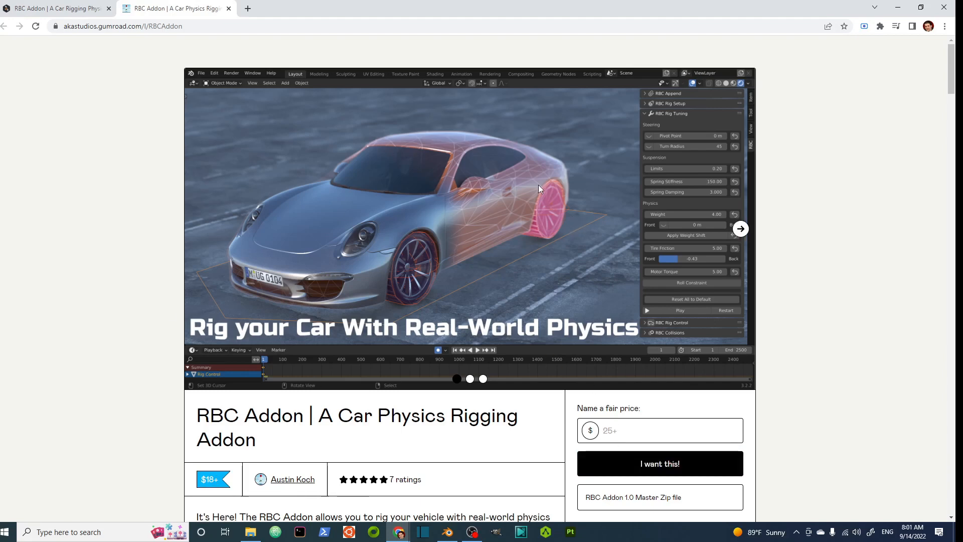
- In File Explorer, browse to D:\Blender Work\Add-on\RBC 1.1 Release Master and select rbc_addon_1.1.3.zip
click(250, 536)
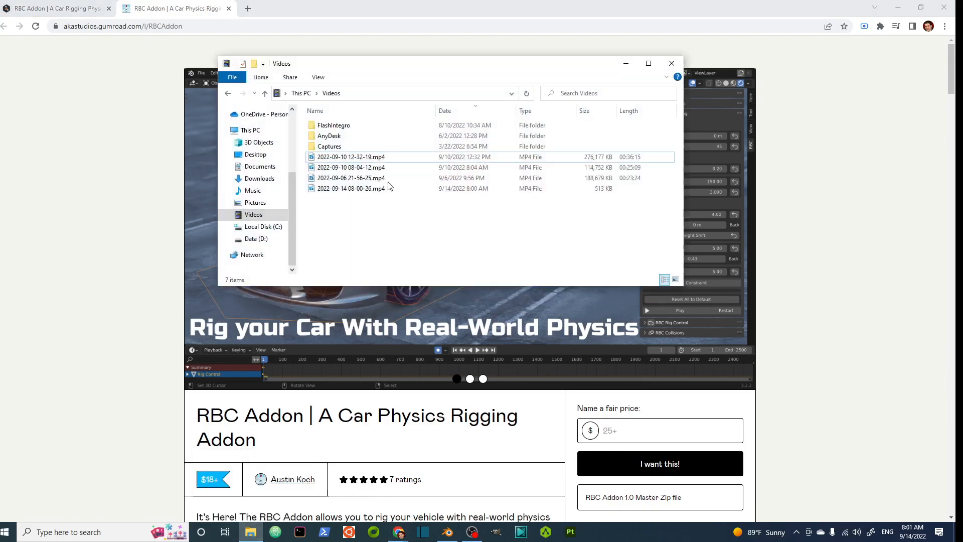
click(256, 239)
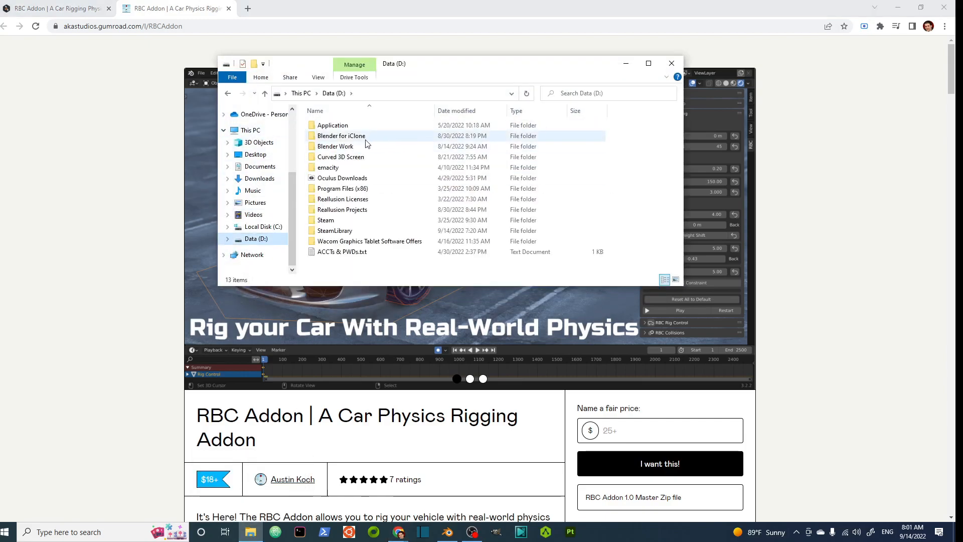
double_click(346, 146)
double_click(327, 125)
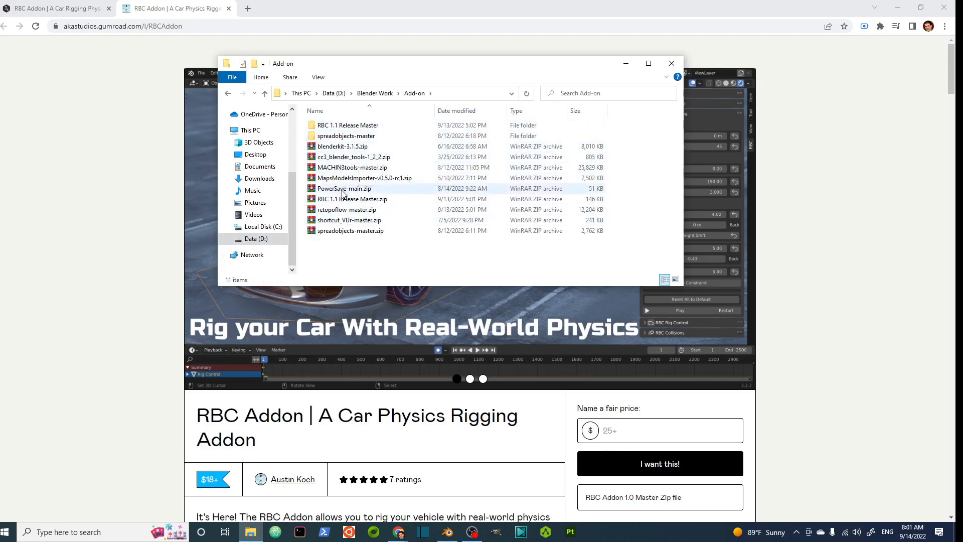
click(360, 200)
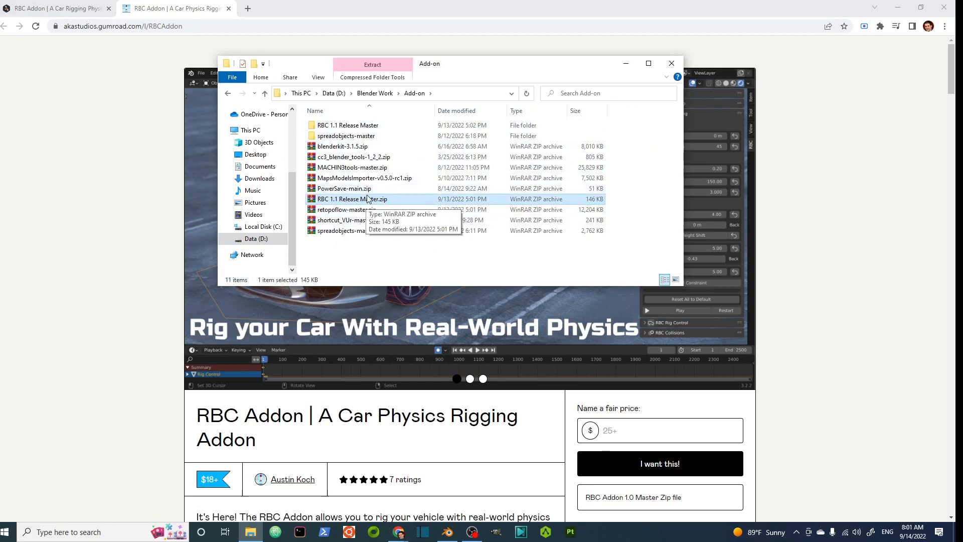
double_click(332, 126)
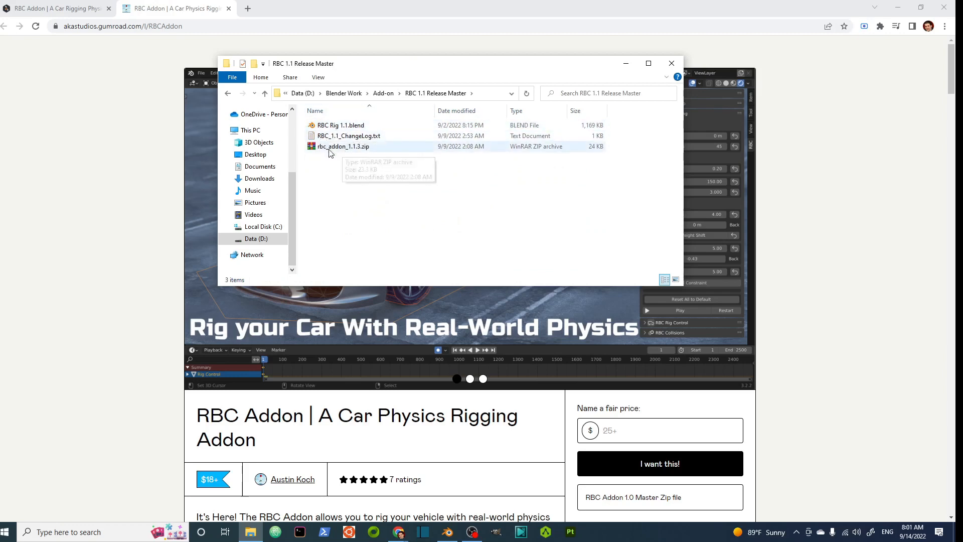
click(335, 148)
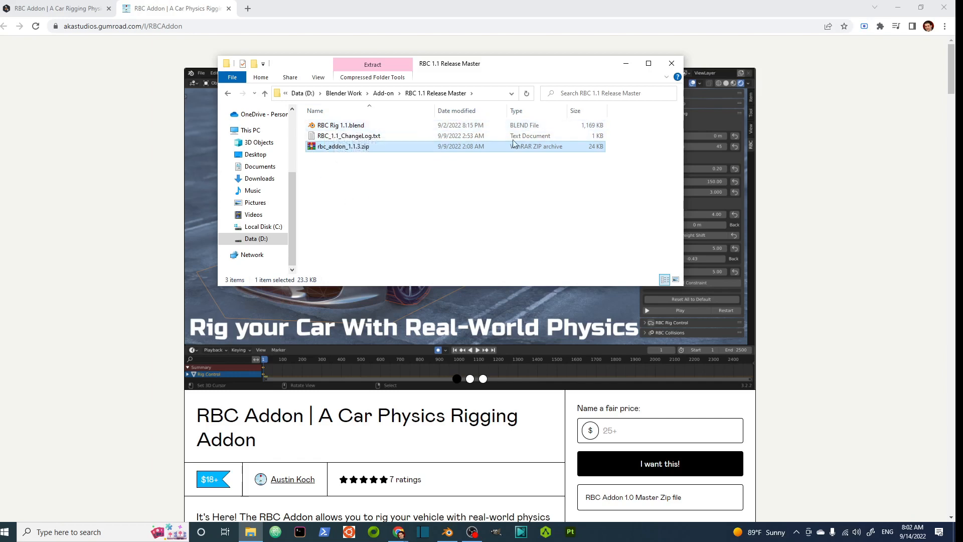
- Switch to Blender, open the add-on preferences, and bring up the add-on installation file browser before cancelling it
click(451, 533)
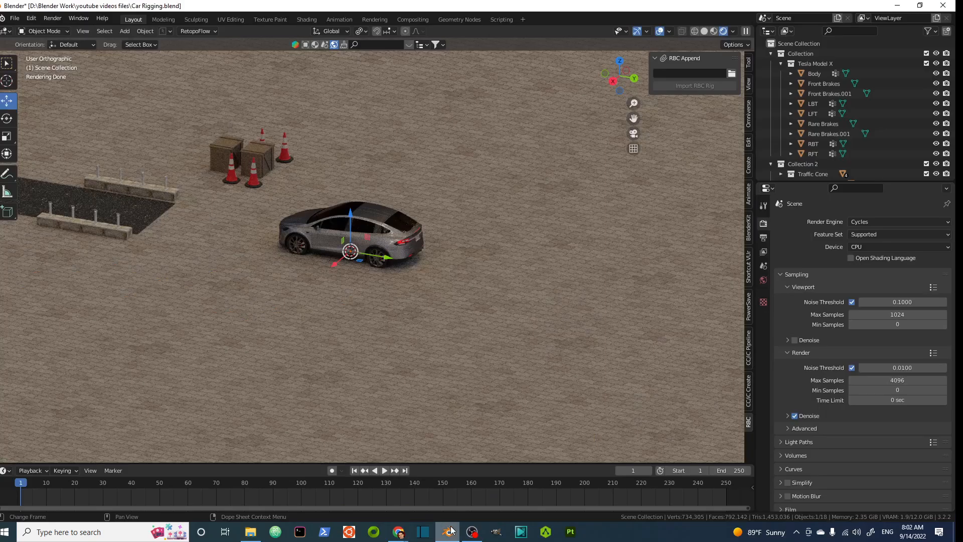
click(31, 19)
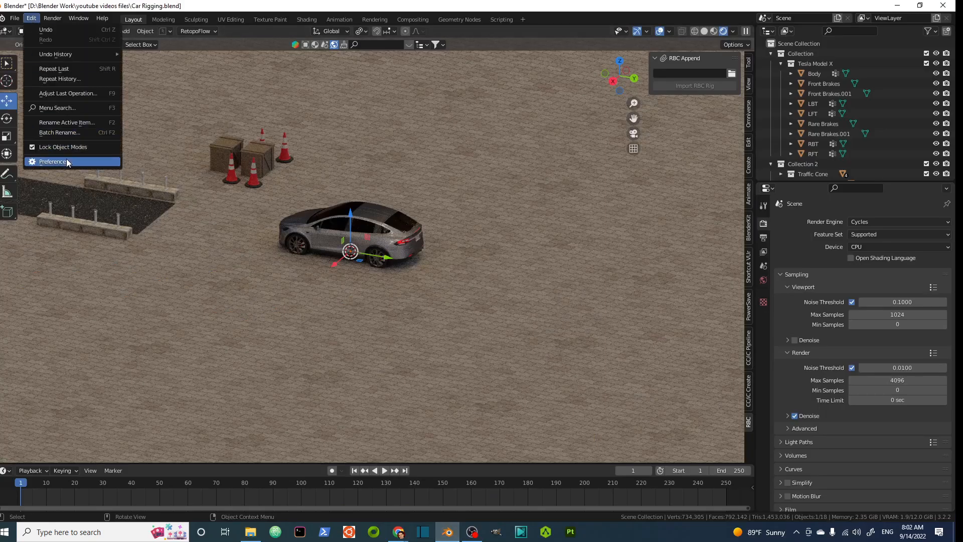
click(66, 160)
click(245, 39)
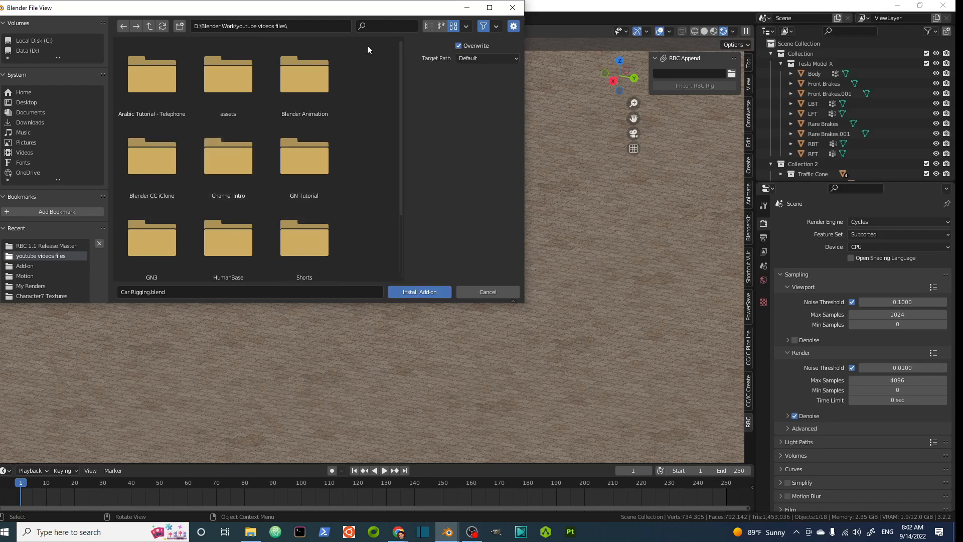
click(488, 292)
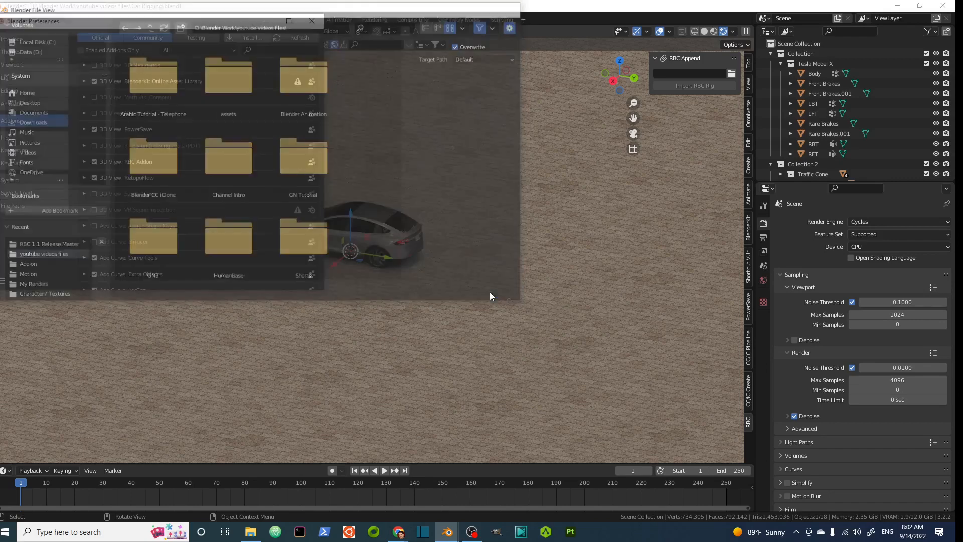
- Search the installed add-ons for RBC, examine the RBC Addon's details and close the preferences
click(267, 51)
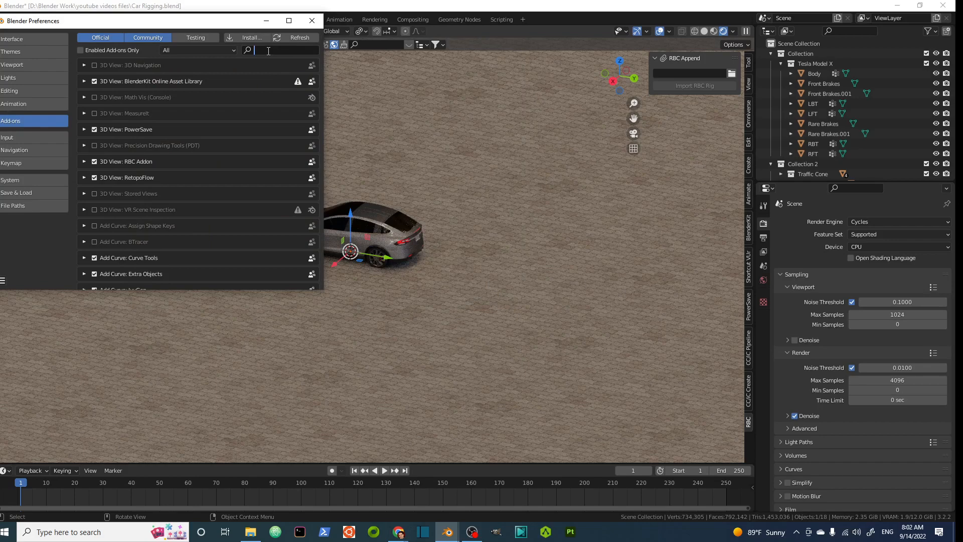
text(RBC)
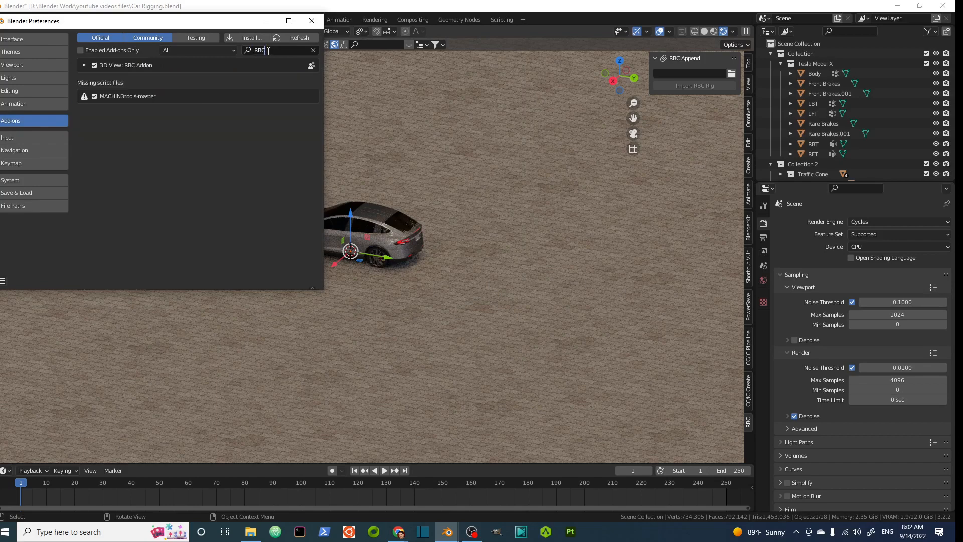
click(84, 65)
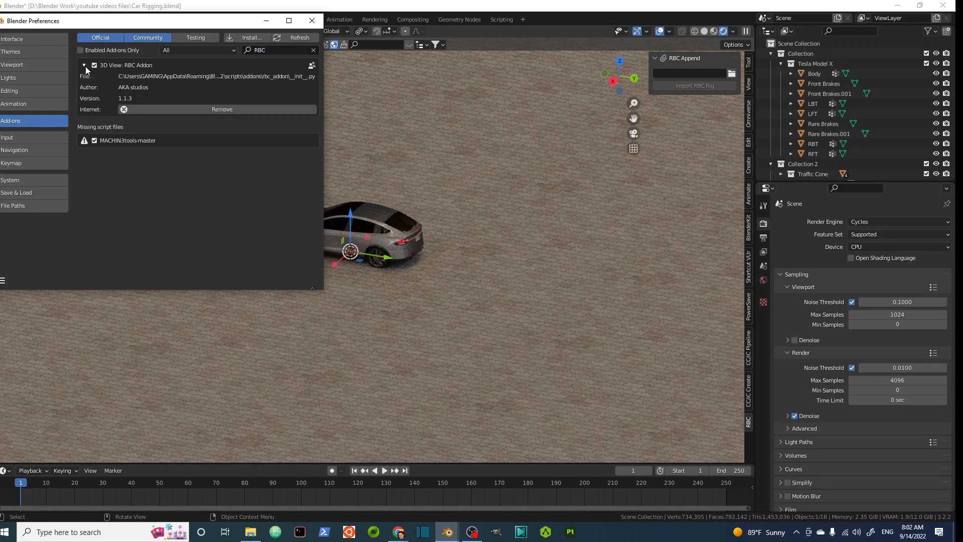
click(312, 20)
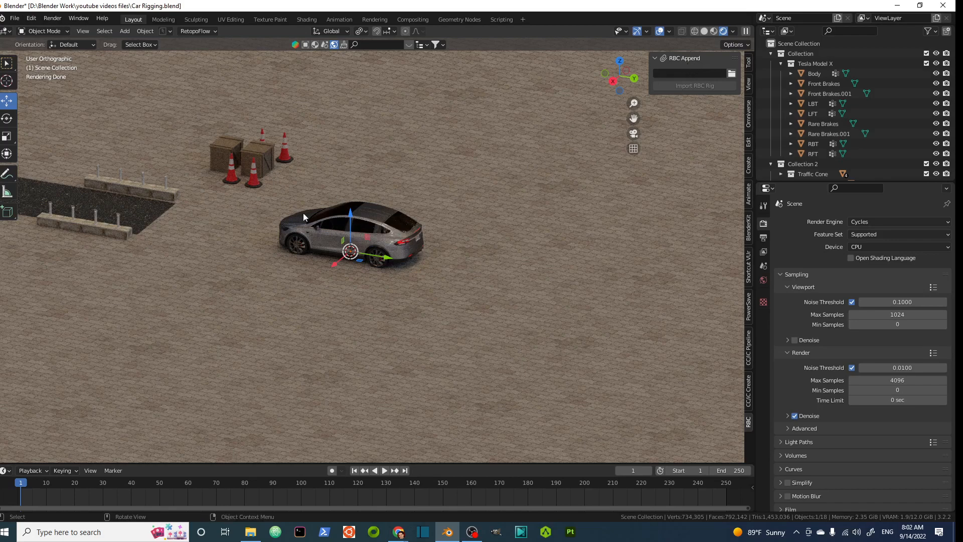
- Check the RBC 1.1 Release Master folder in File Explorer for RBC Rig 1.1.blend, then return to Blender
click(250, 532)
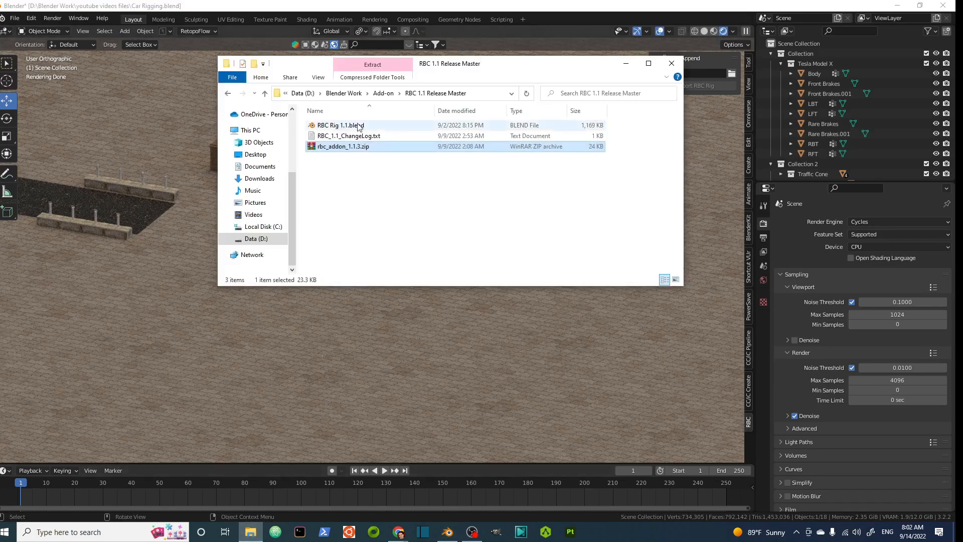
click(626, 64)
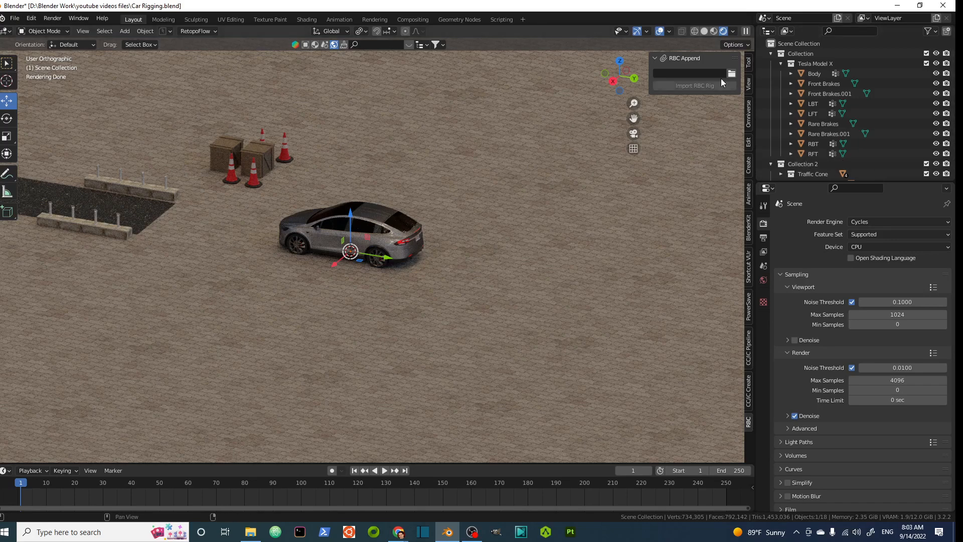
- Set the viewport shading to Solid and exclude Collection 2 from the view layer
click(705, 31)
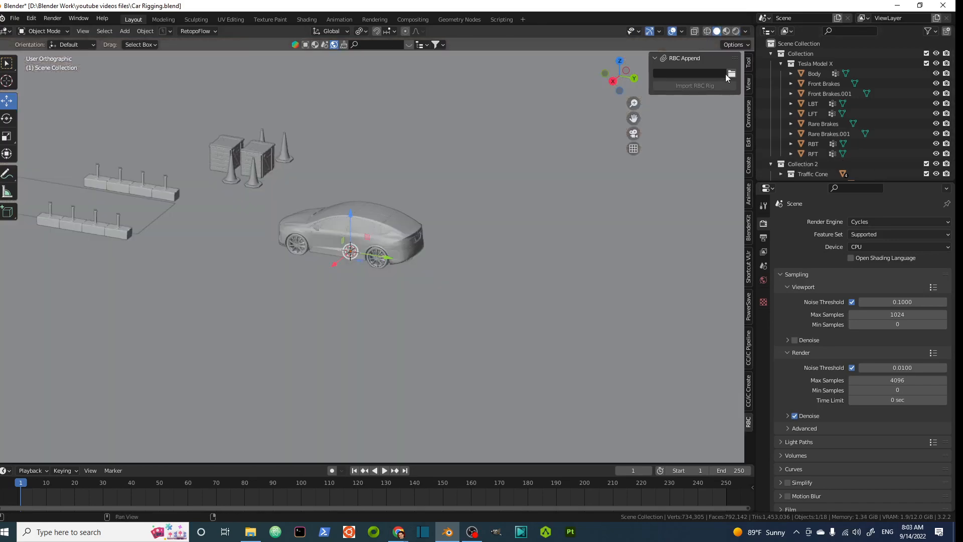
click(927, 163)
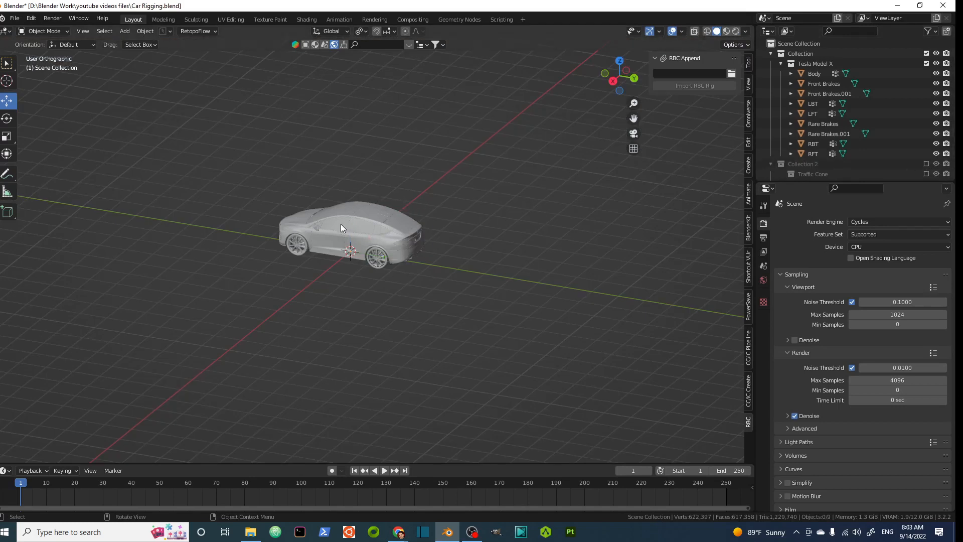
- Choose RBC Rig 1.1.blend from Add-on\RBC 1.1 Release Master as the RBC Append file and import the RBC rig
click(731, 73)
drag(404, 116, 331, 94)
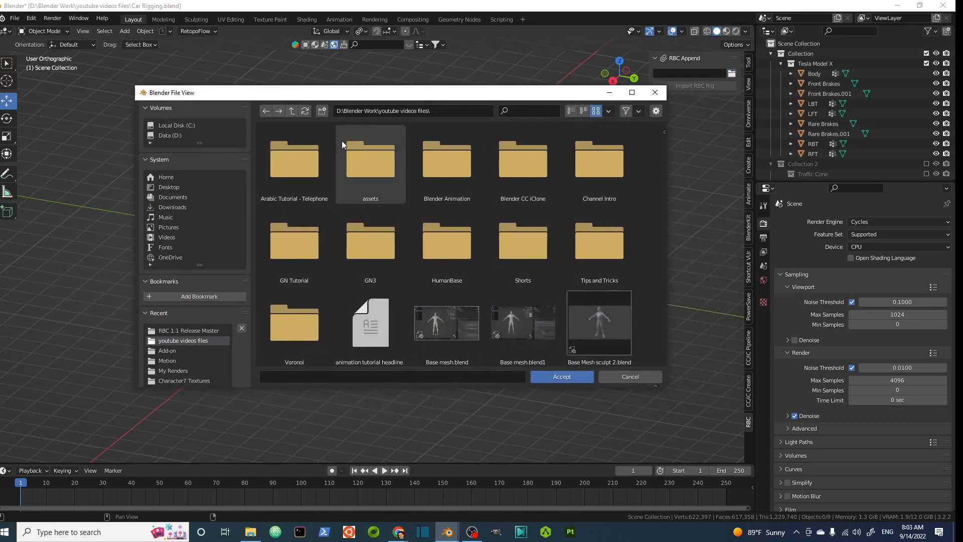
click(291, 111)
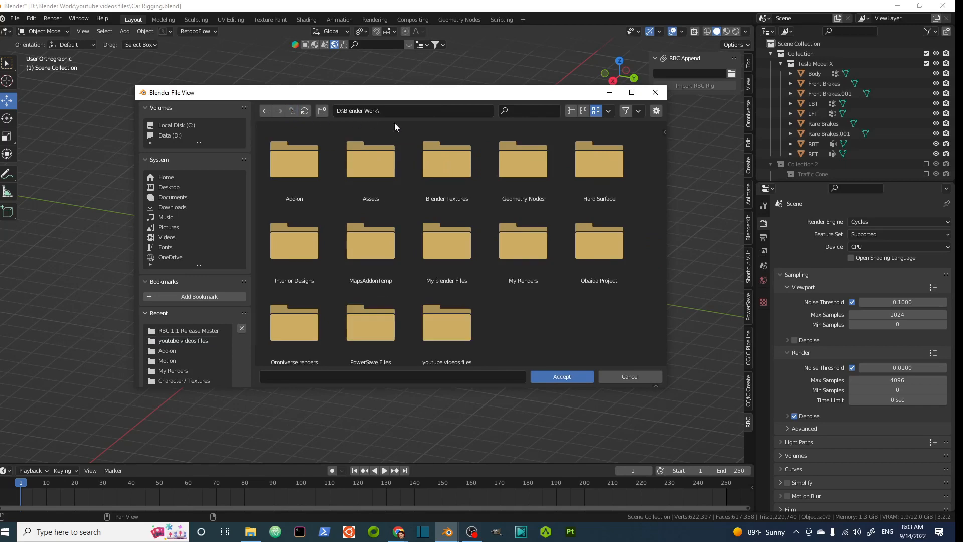
click(306, 170)
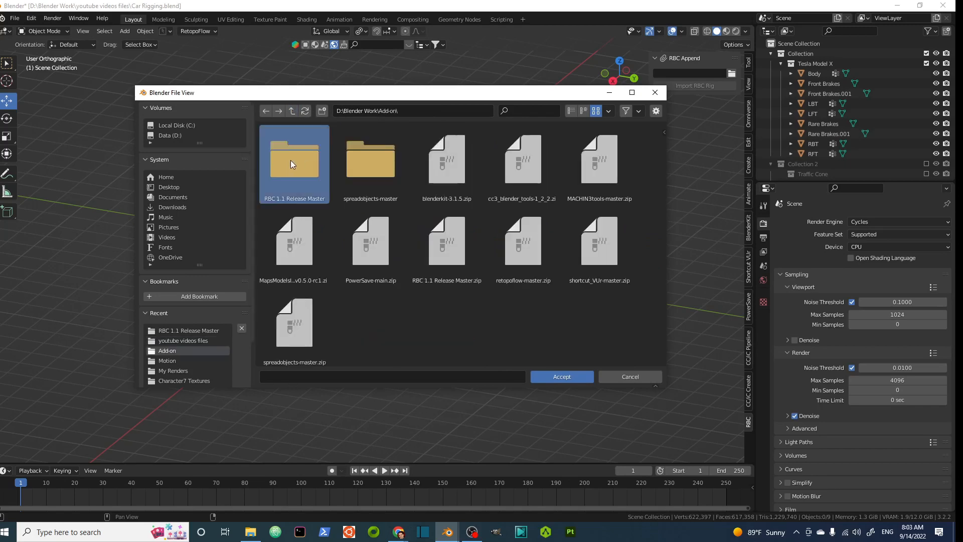
click(290, 161)
click(298, 165)
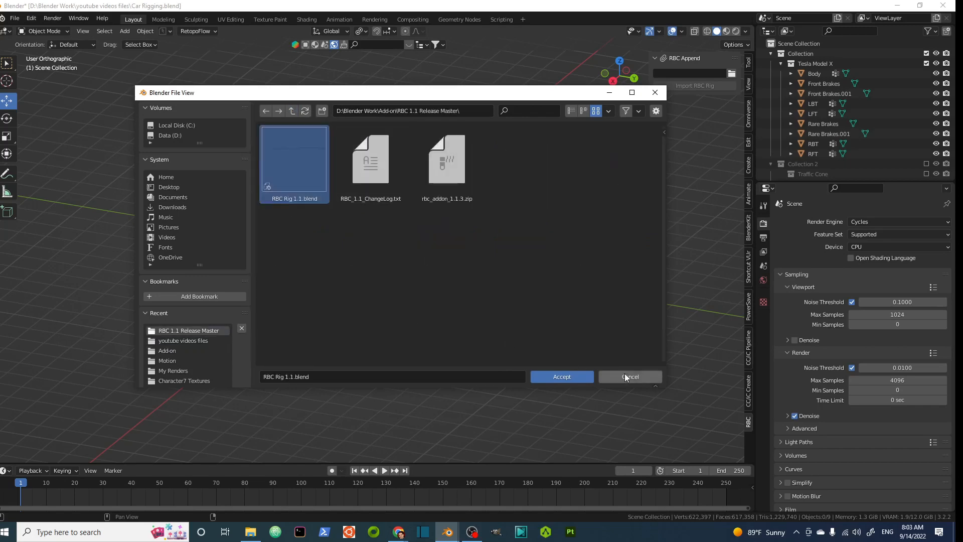
click(561, 377)
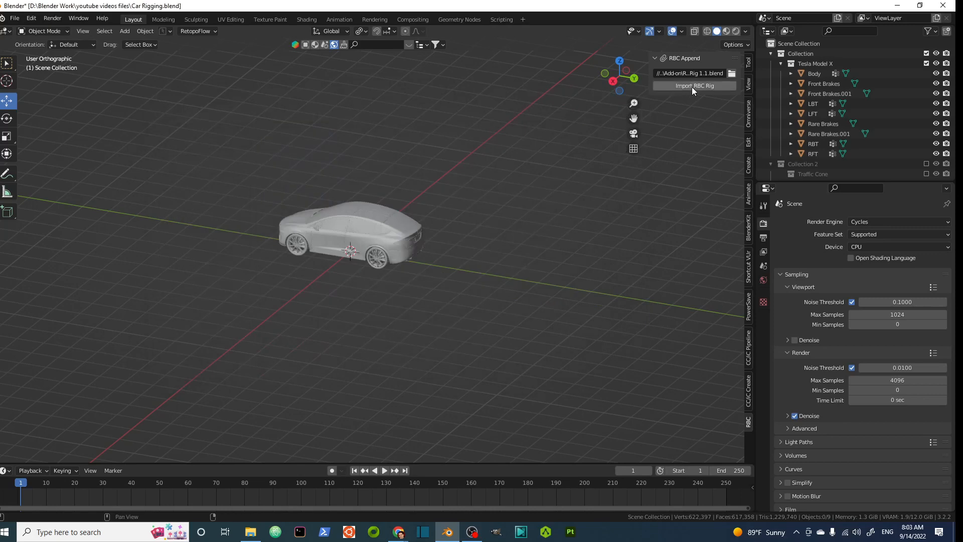
scroll(819, 83, down, 2)
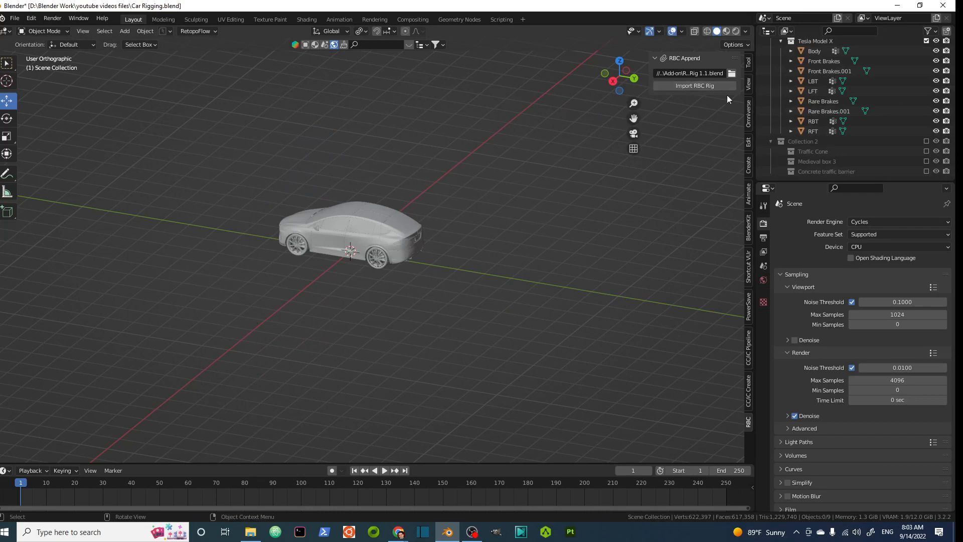
click(687, 85)
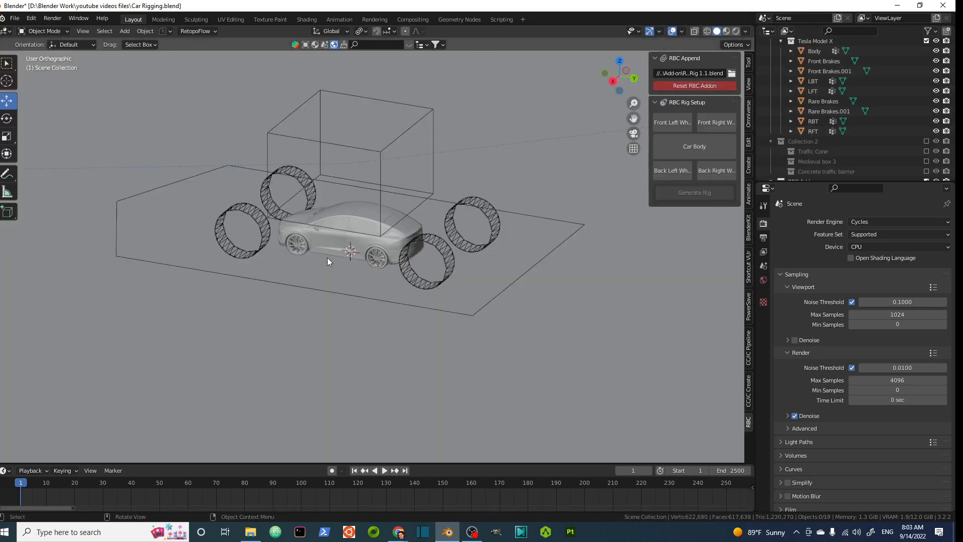
- Examine the imported RBC Addon collections, the Ground collision object and the rig's wheel and body boxes around the car
scroll(821, 122, down, 6)
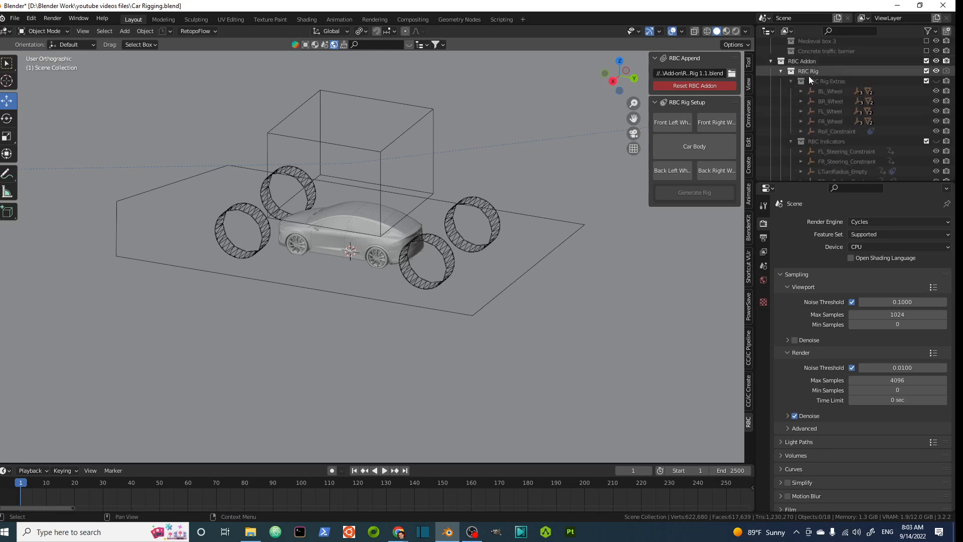
scroll(816, 98, down, 2)
scroll(817, 98, down, 5)
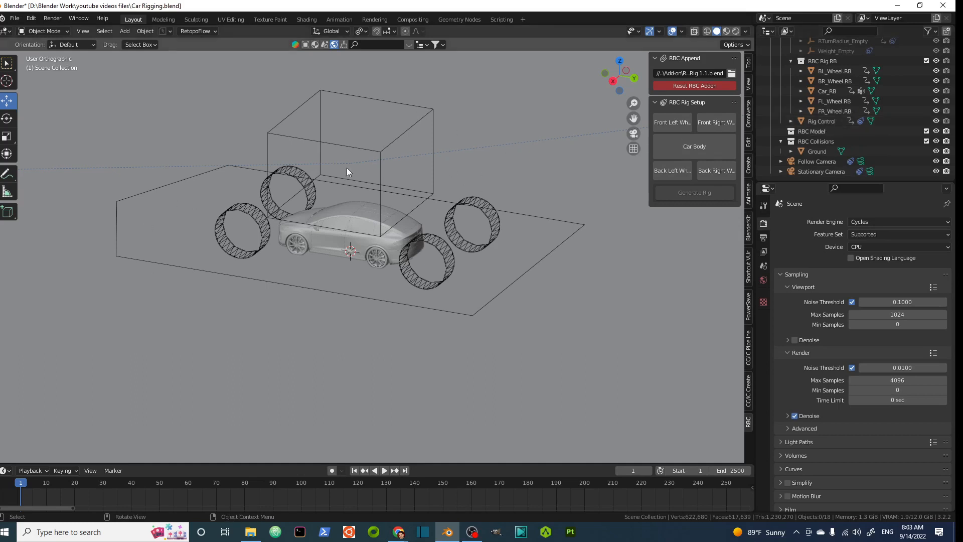
scroll(321, 145, down, 8)
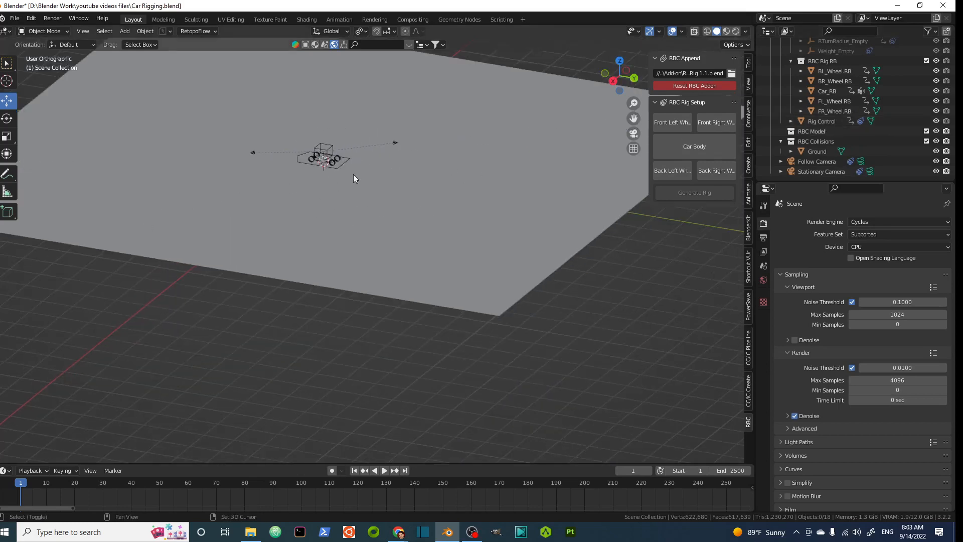
shift+middle_drag(353, 177, 359, 208)
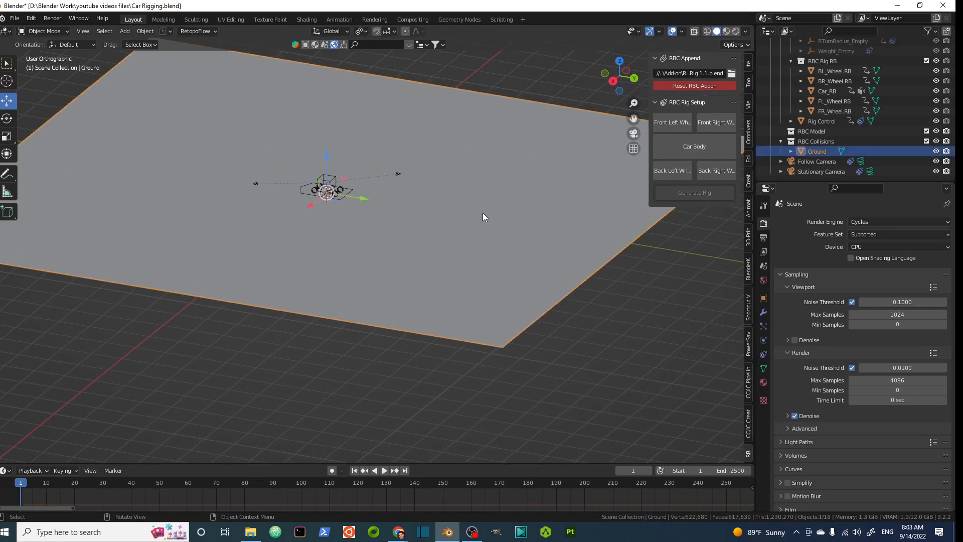
click(832, 152)
scroll(321, 181, up, 5)
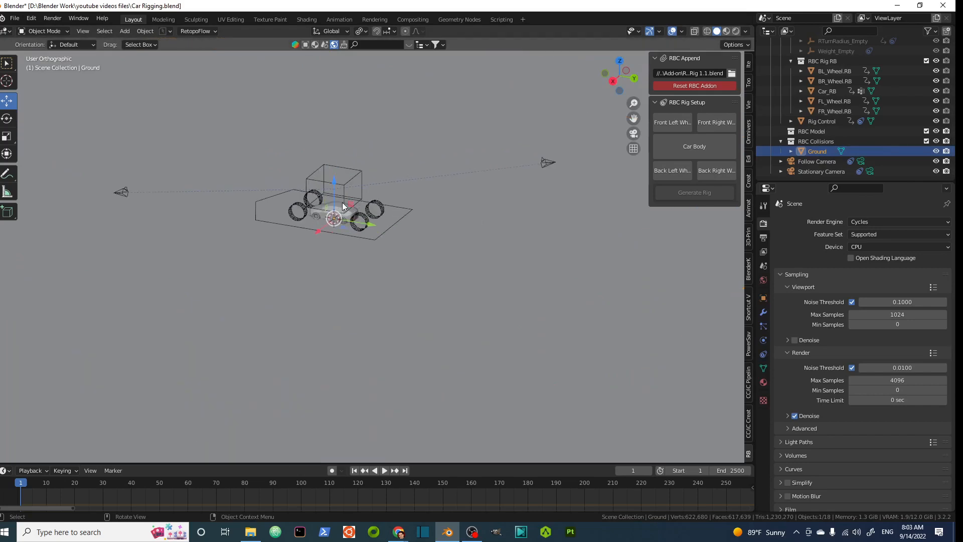
scroll(324, 205, up, 3)
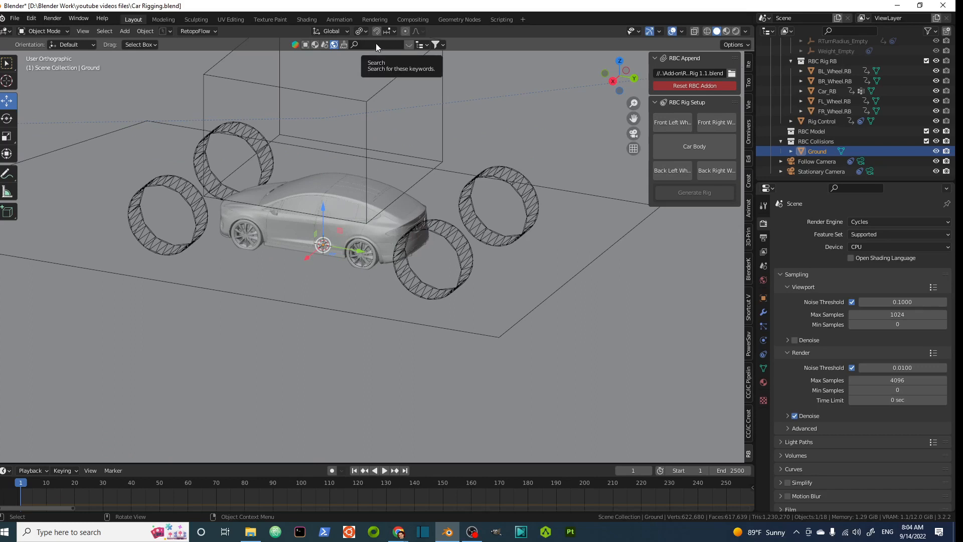
- Switch the BlenderKit asset search type to models and return to the Tesla Model X collection
click(305, 45)
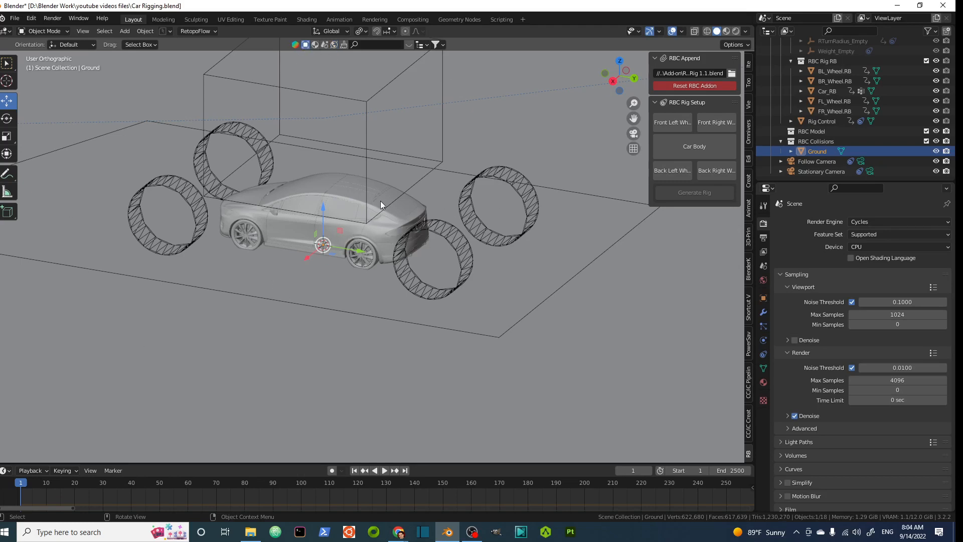
scroll(855, 112, up, 10)
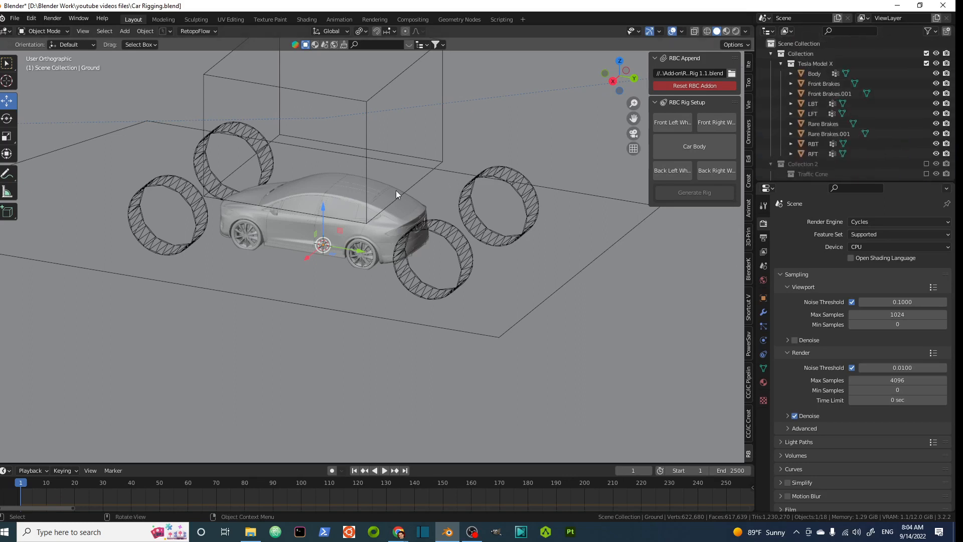
- Check which parts of the Tesla the Body, LBT, LFT, RBT and RFT objects represent by selecting each one
click(308, 194)
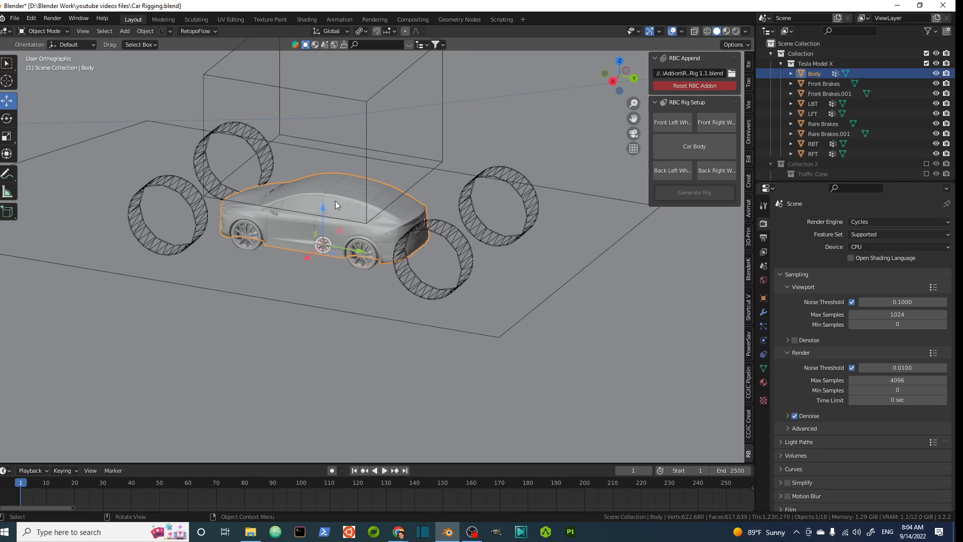
scroll(354, 203, up, 3)
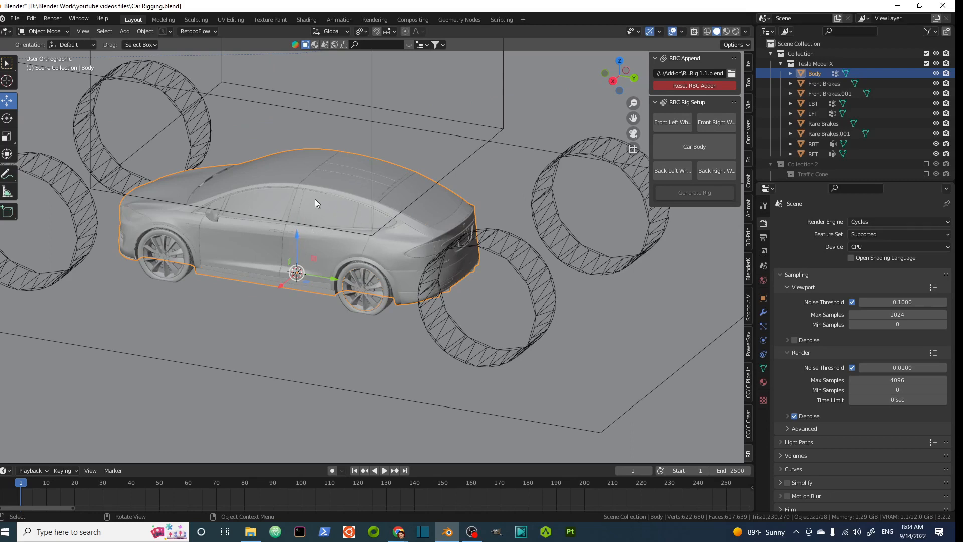
click(812, 104)
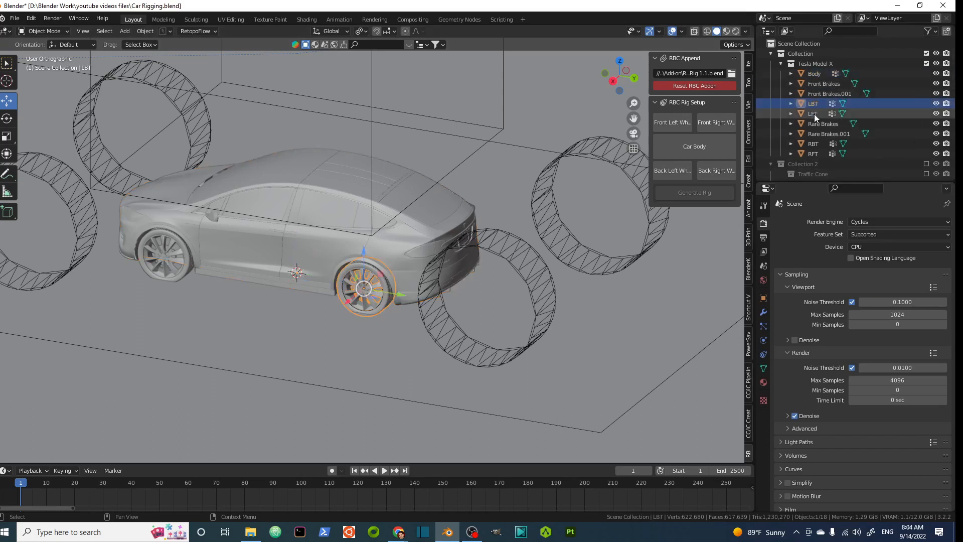
click(814, 114)
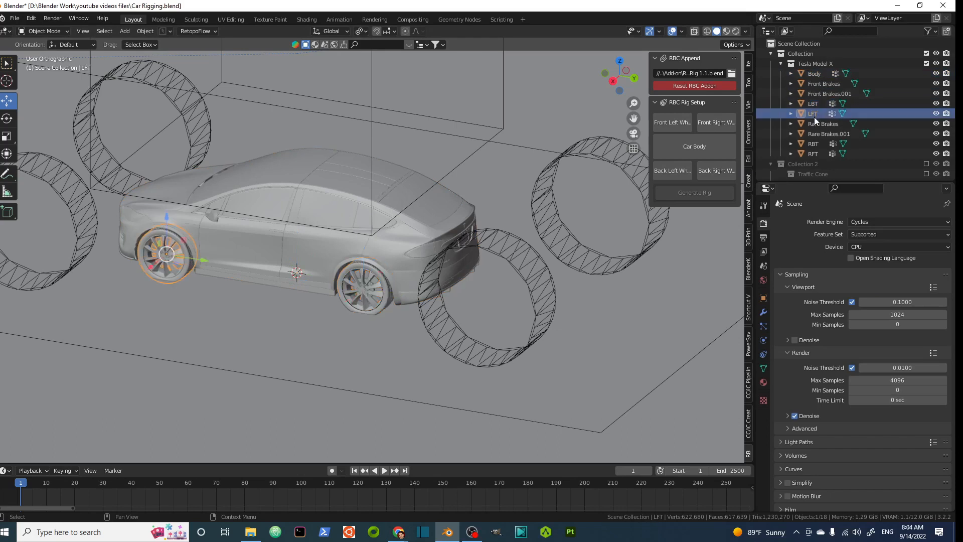
click(812, 141)
click(813, 154)
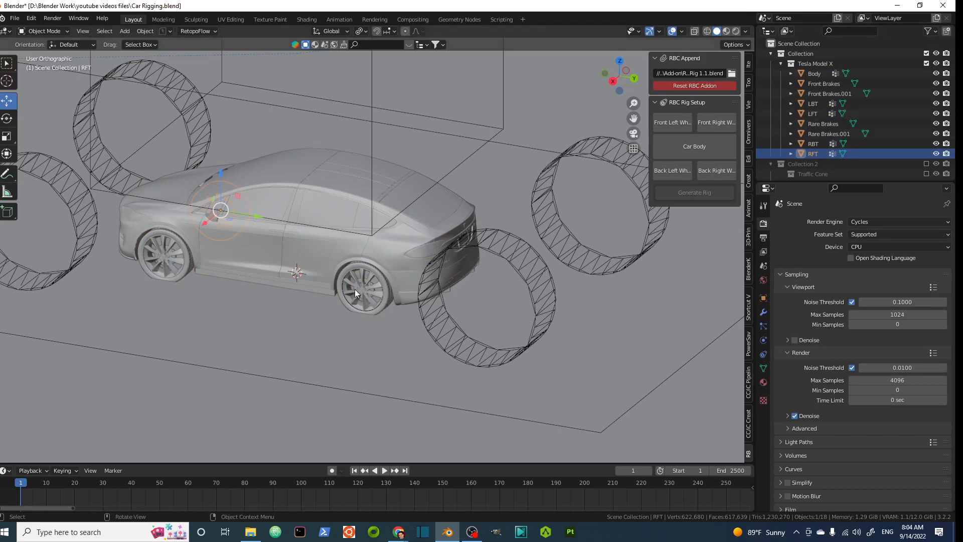
- Inspect the separate brake calipers behind the car's front left and rear left wheels
middle_drag(275, 249, 312, 238)
scroll(224, 243, up, 6)
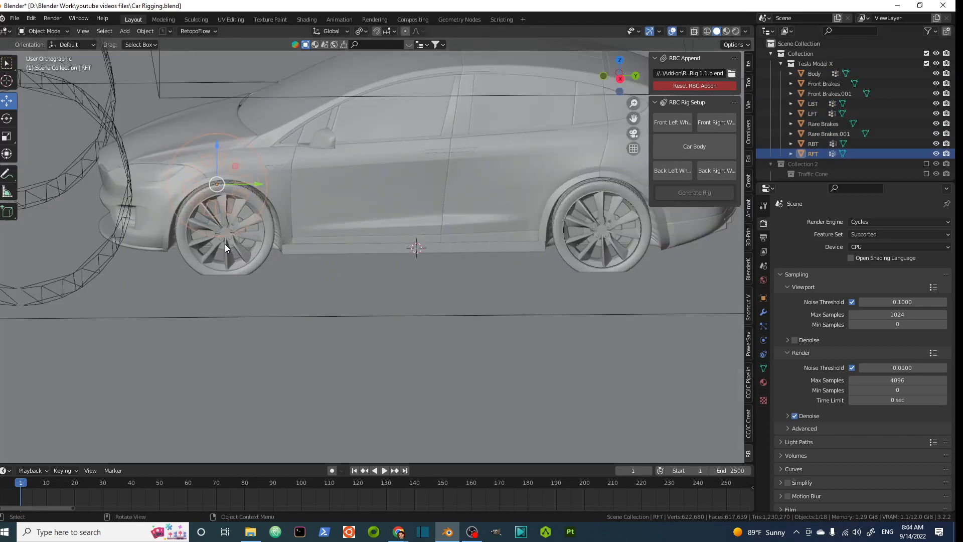
scroll(233, 231, up, 3)
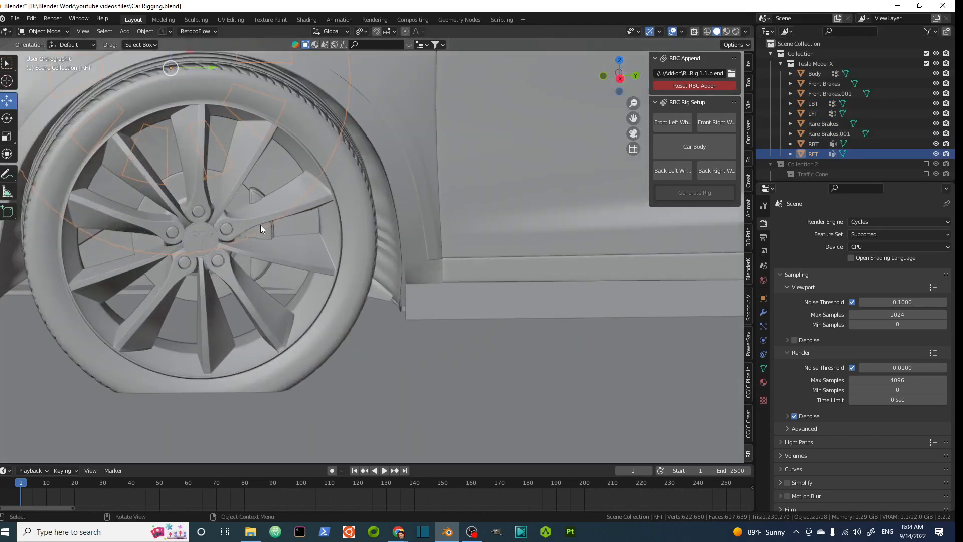
click(254, 195)
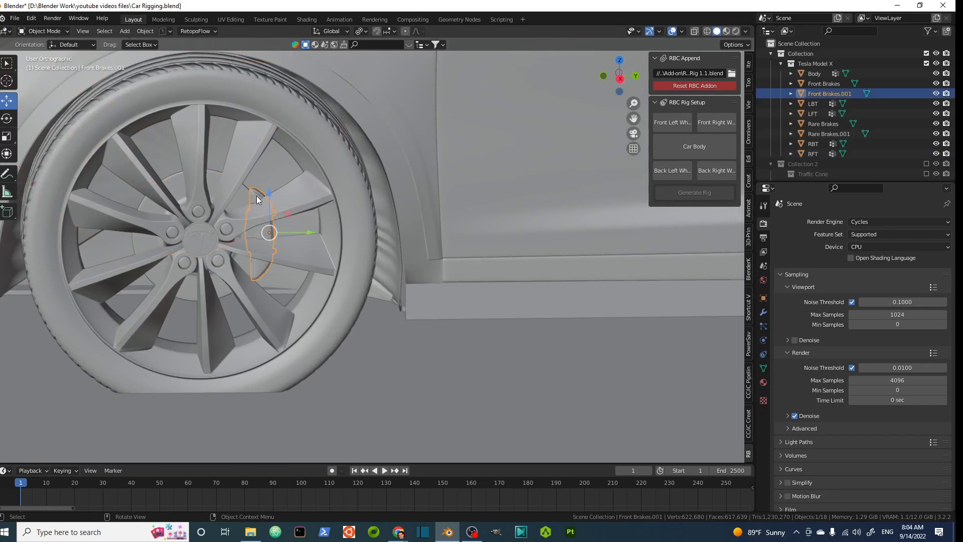
scroll(266, 194, down, 9)
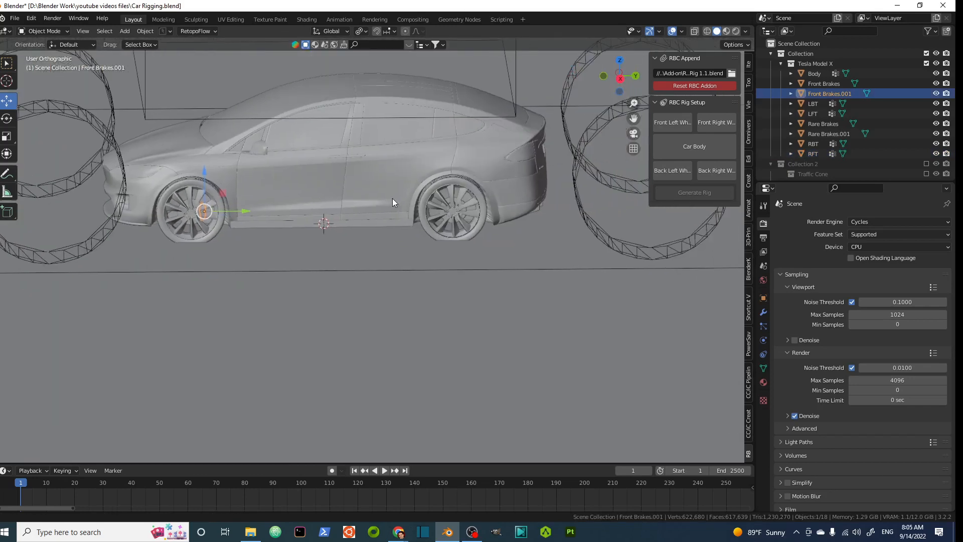
scroll(467, 208, up, 4)
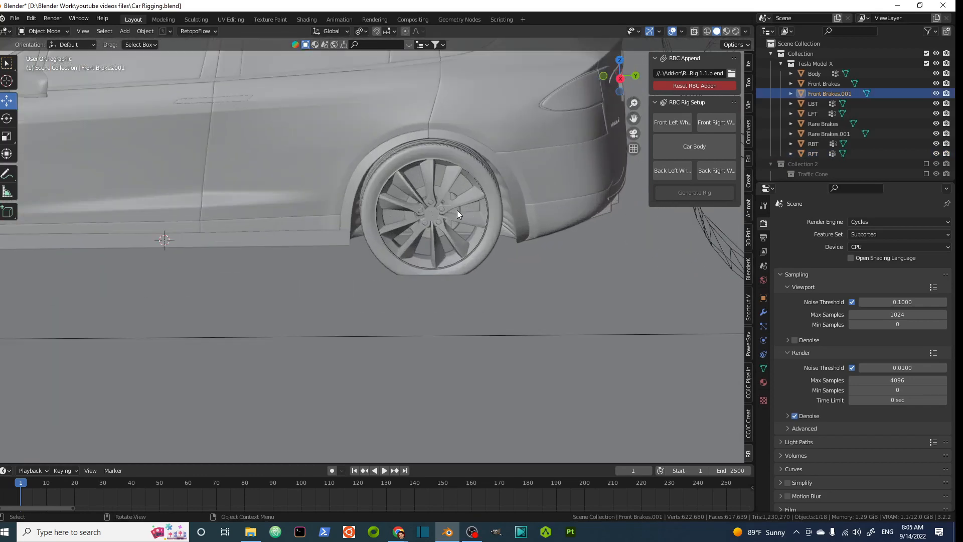
click(456, 209)
scroll(457, 210, down, 5)
middle_drag(397, 179, 365, 179)
scroll(365, 179, up, 5)
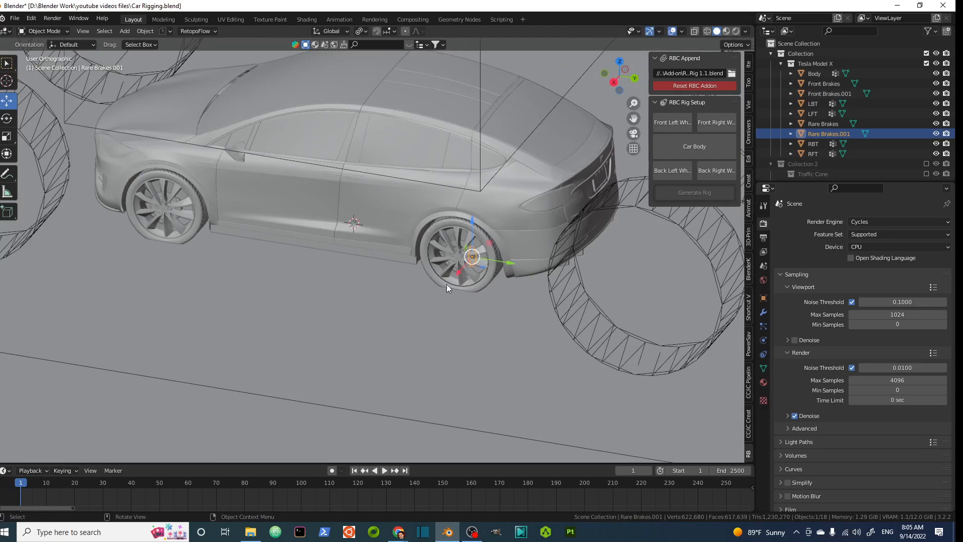
scroll(361, 190, down, 6)
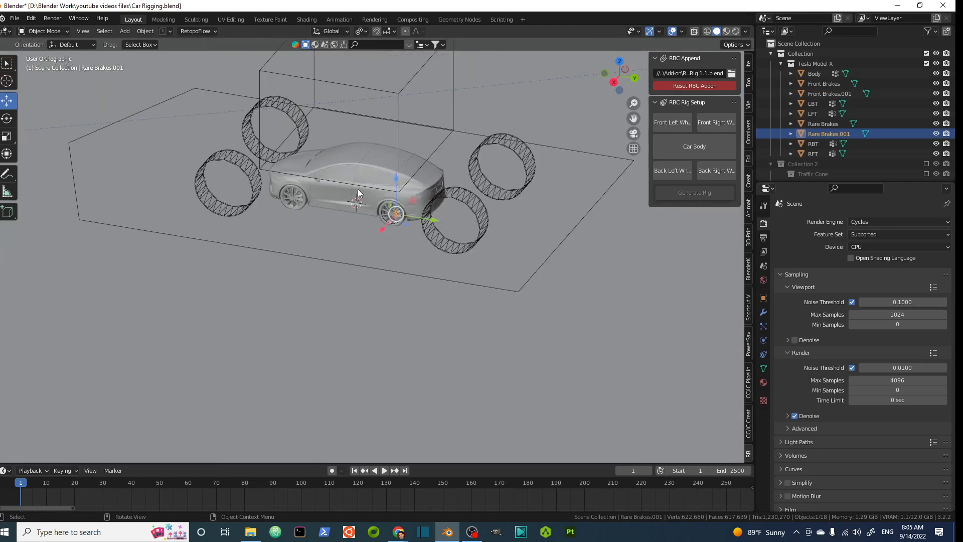
- Assign the Tesla's Body object as the Car Body in the RBC rig setup
shift+middle_drag(479, 111, 439, 151)
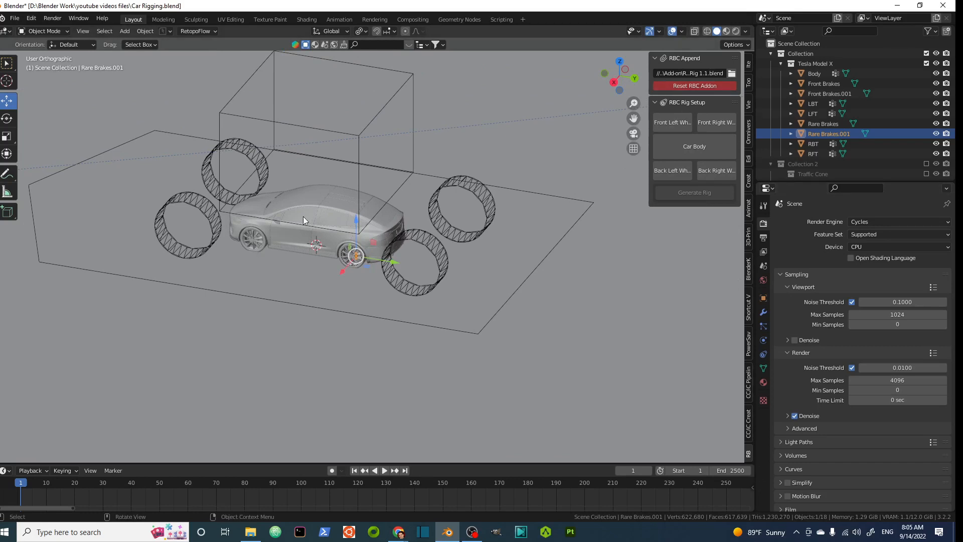
click(312, 205)
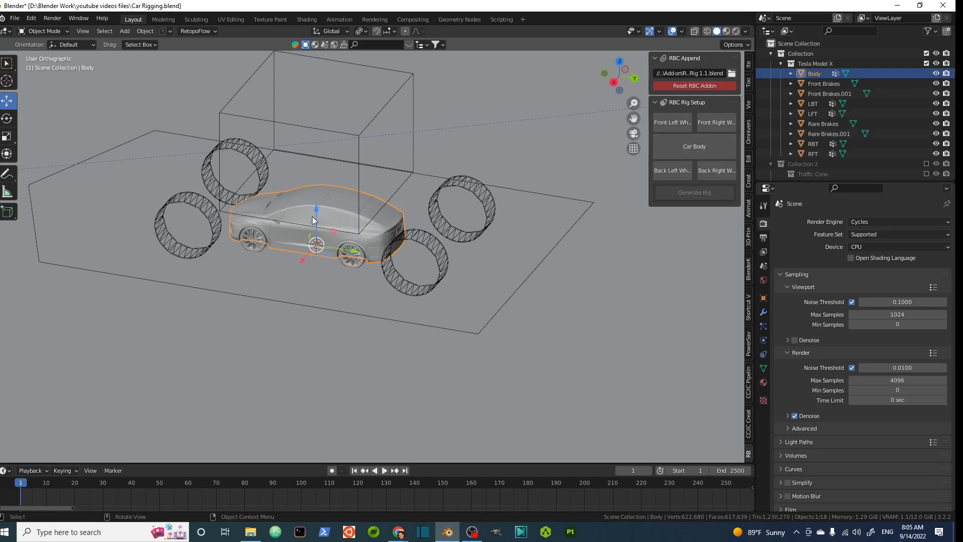
click(693, 148)
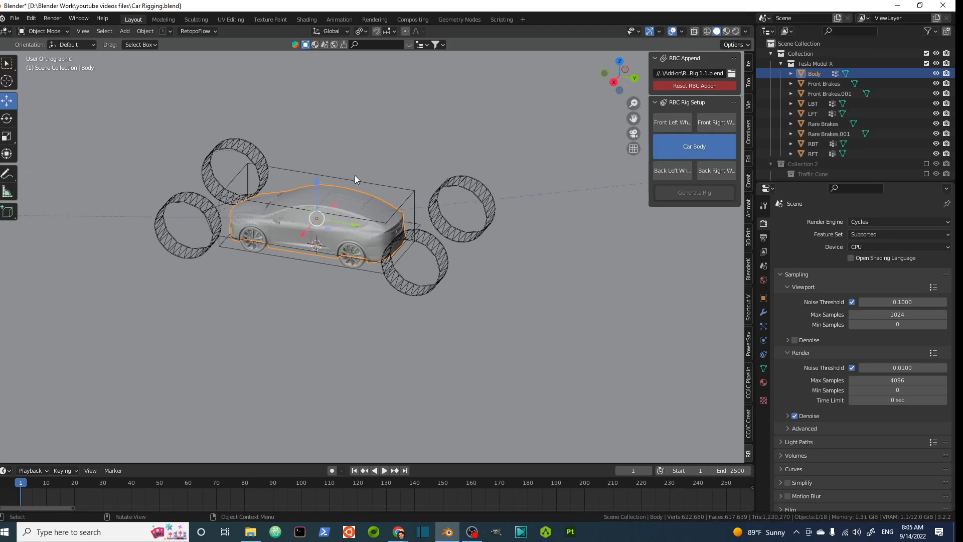
- Assign the LFT tire as the rig's front left wheel and the LBT tire as its back left wheel
click(260, 250)
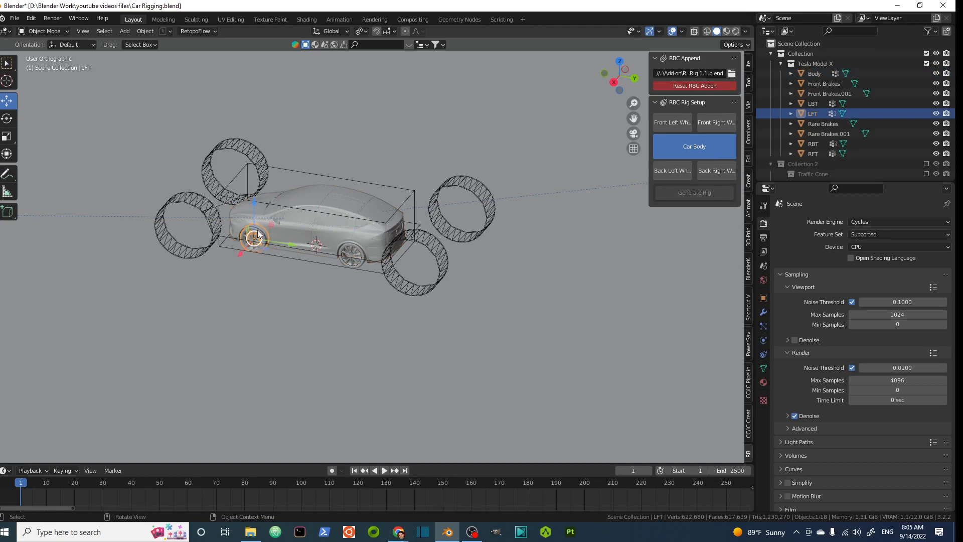
click(673, 122)
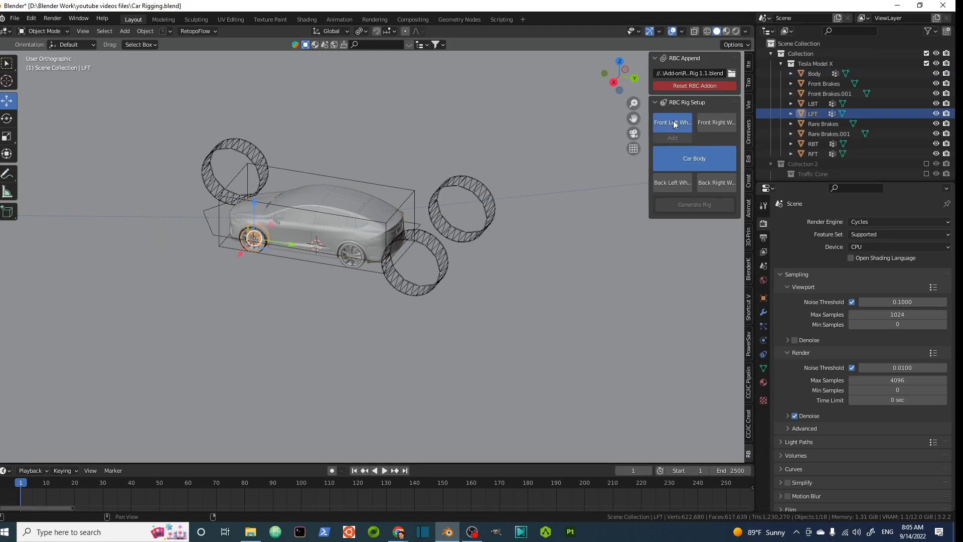
click(361, 262)
click(680, 188)
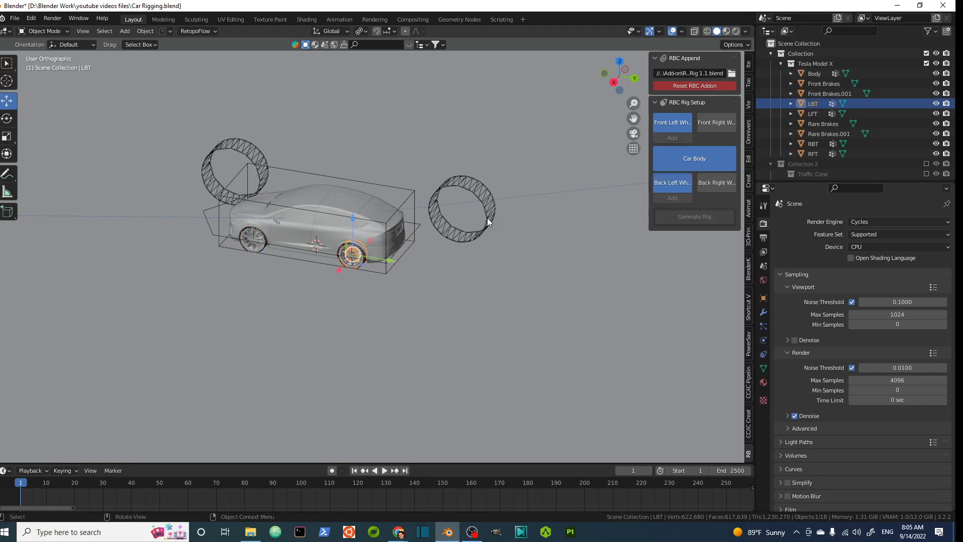
- Assign the RFT tire as the rig's front right wheel and the RBT tire as its back right wheel
middle_drag(489, 222, 450, 266)
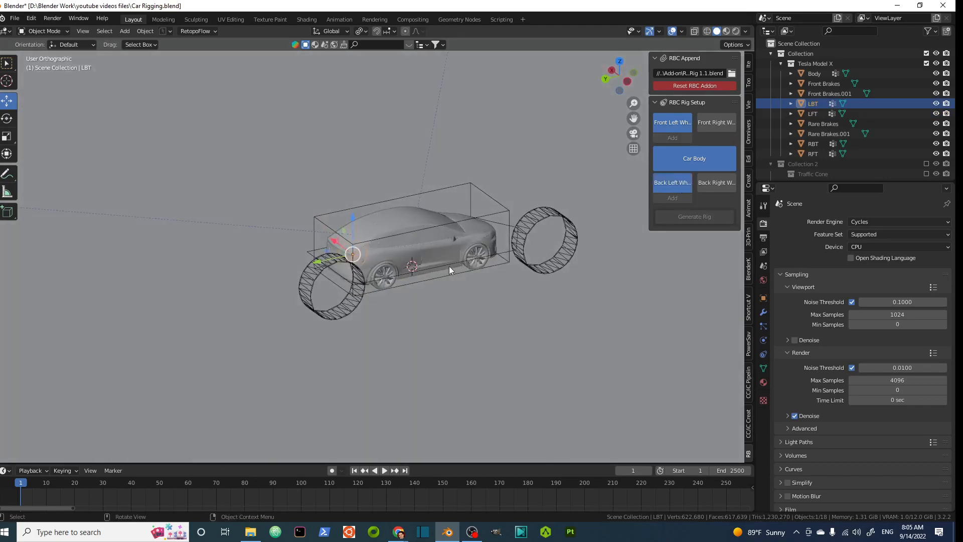
click(483, 265)
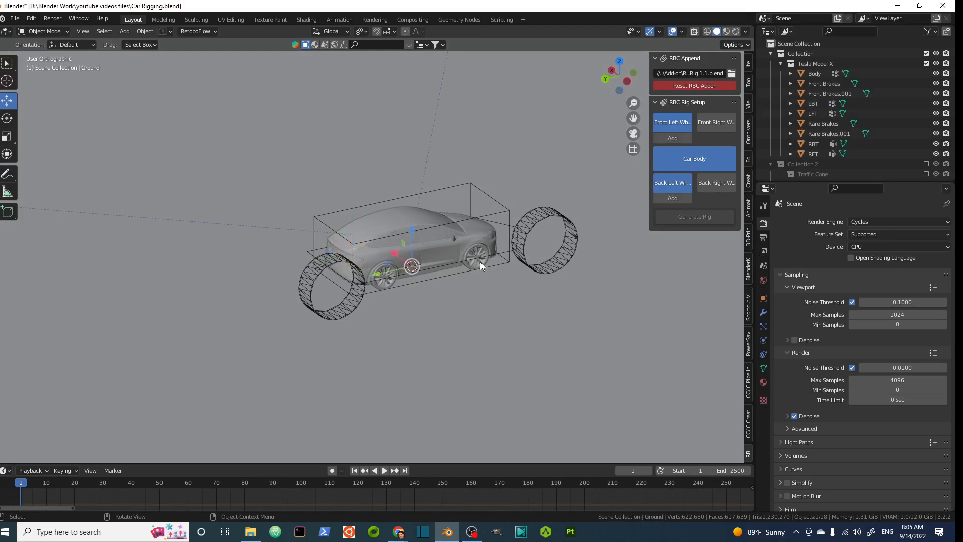
click(480, 261)
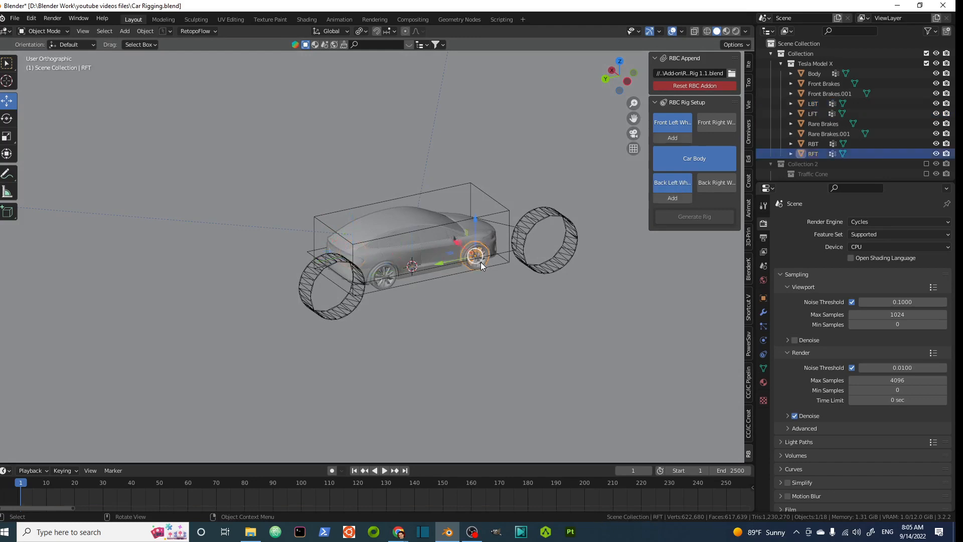
click(719, 122)
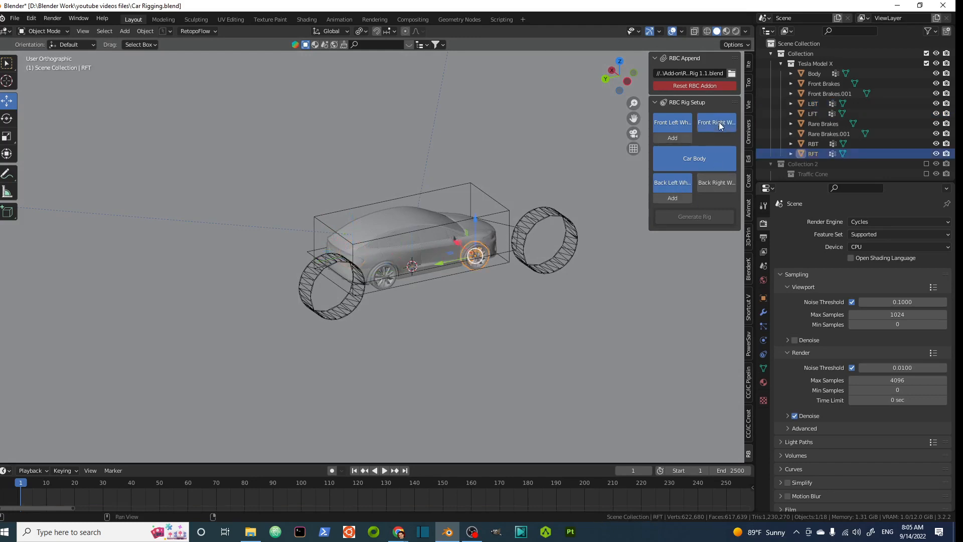
click(384, 282)
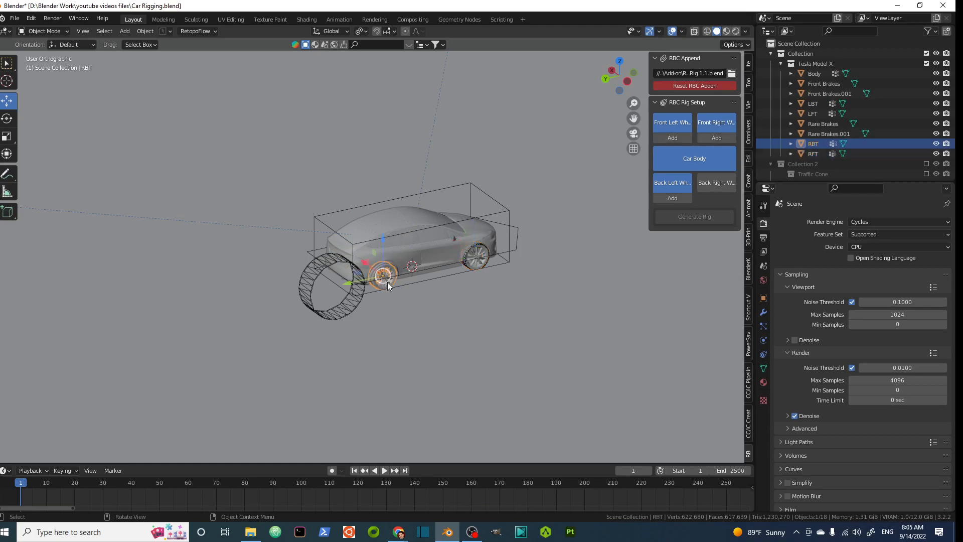
click(721, 184)
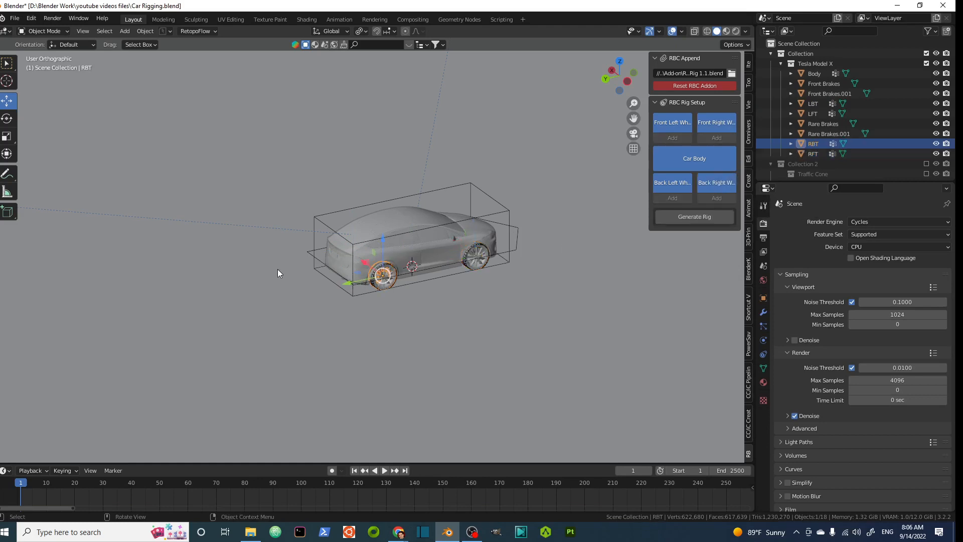
- Add the Front Brakes.001 caliper to the rig's front left wheel
middle_drag(278, 269, 465, 270)
scroll(302, 282, up, 2)
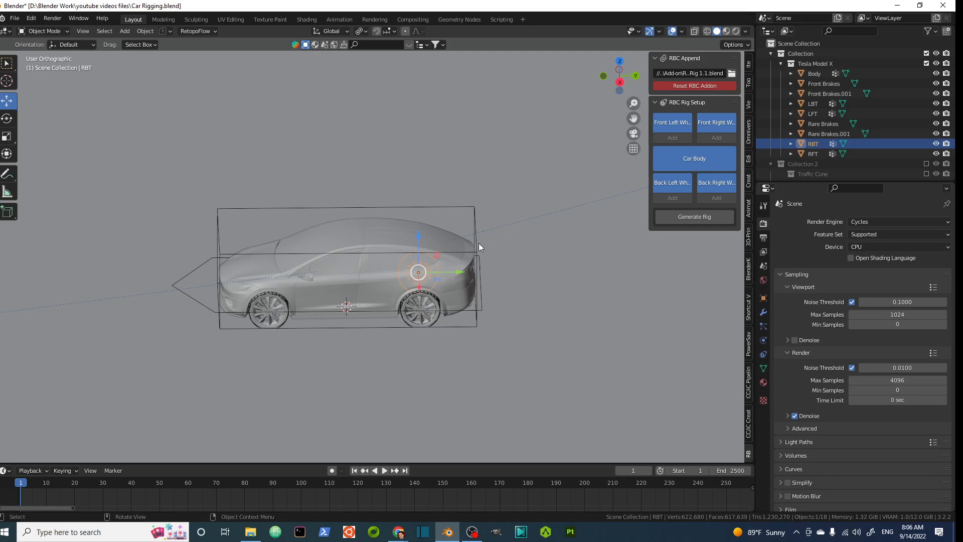
scroll(327, 252, up, 6)
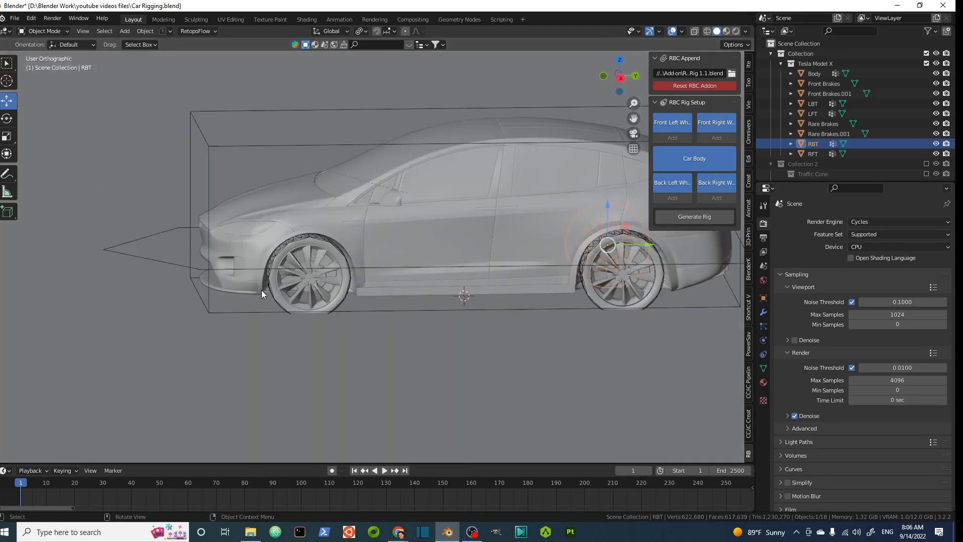
shift+middle_drag(424, 263, 320, 259)
middle_drag(426, 245, 417, 249)
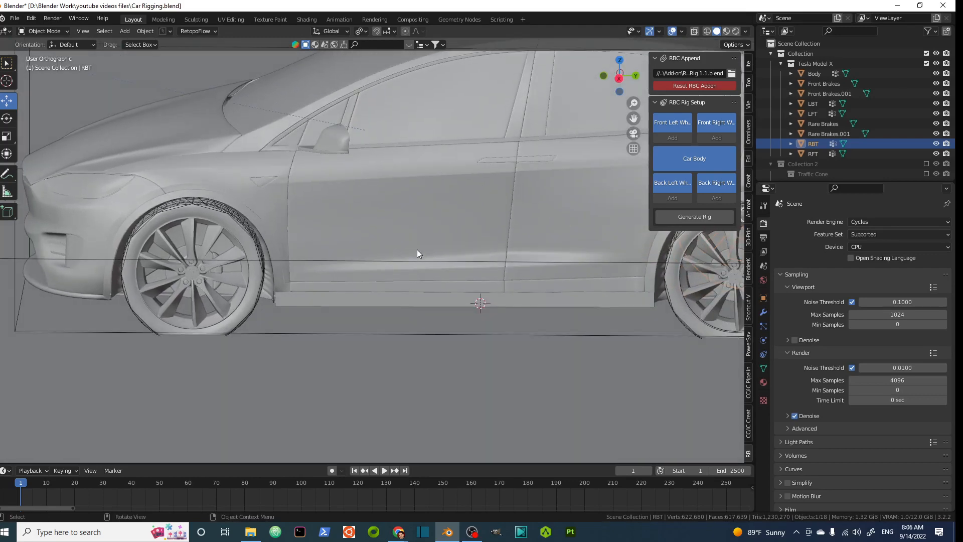
scroll(207, 276, up, 2)
click(224, 267)
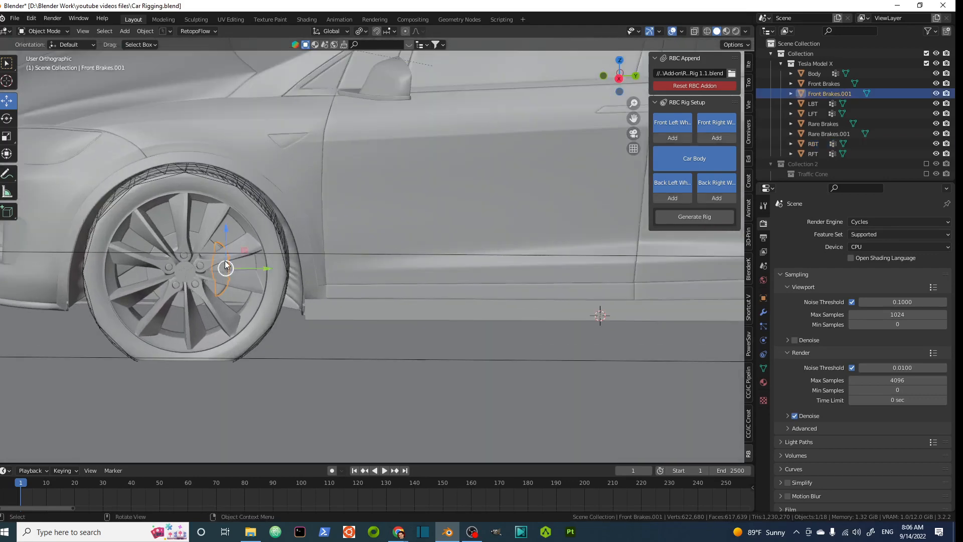
click(674, 138)
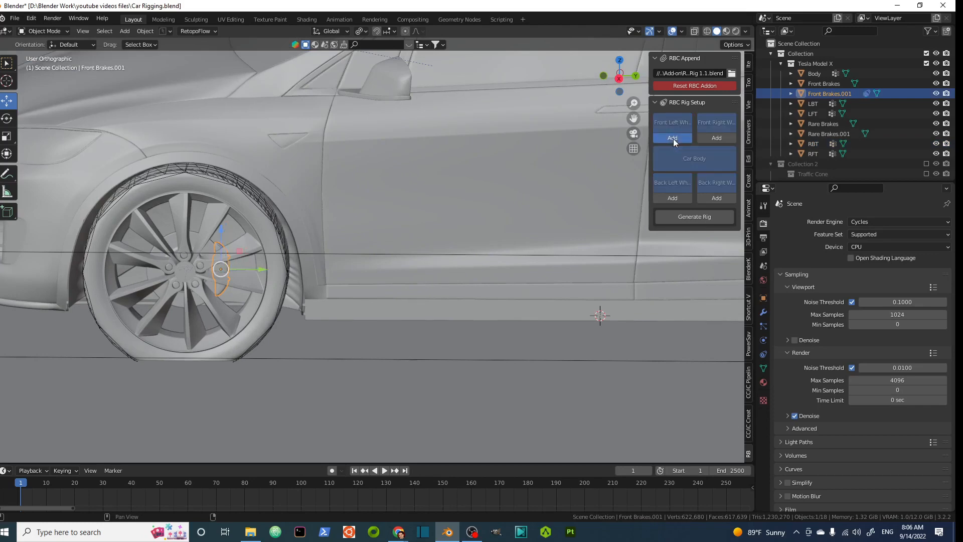
- Add the Rare Brakes.001 caliper to the rig's back left wheel
middle_drag(300, 233, 437, 252)
shift+middle_drag(528, 231, 236, 246)
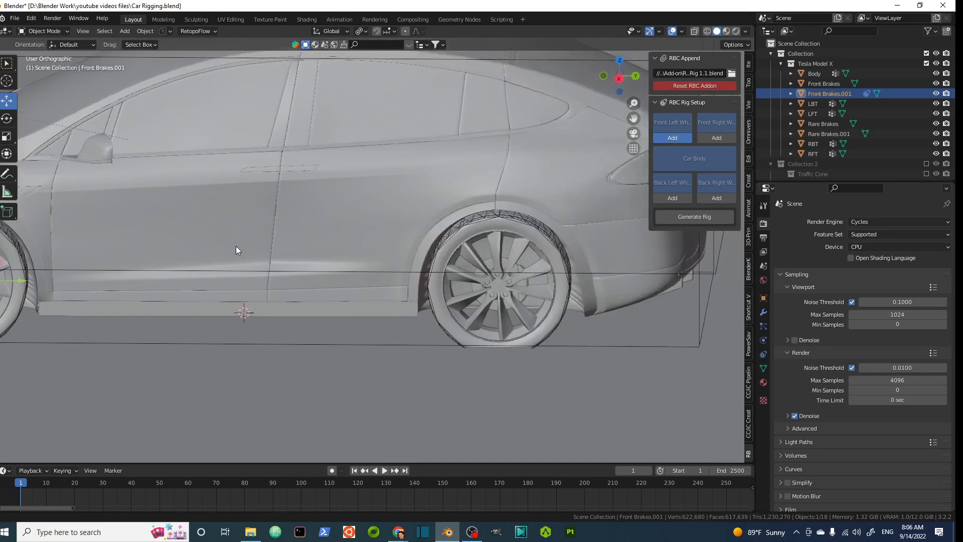
scroll(563, 284, up, 4)
click(486, 279)
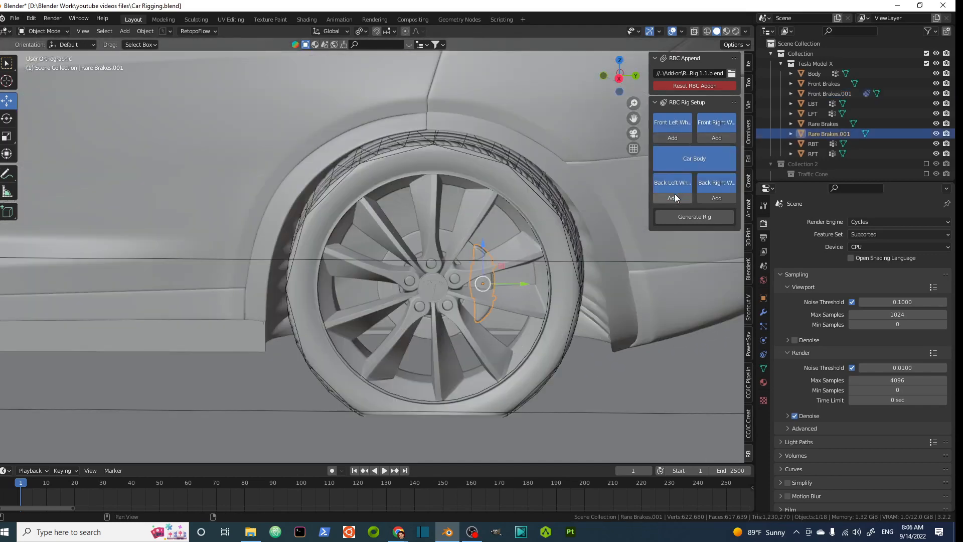
click(673, 197)
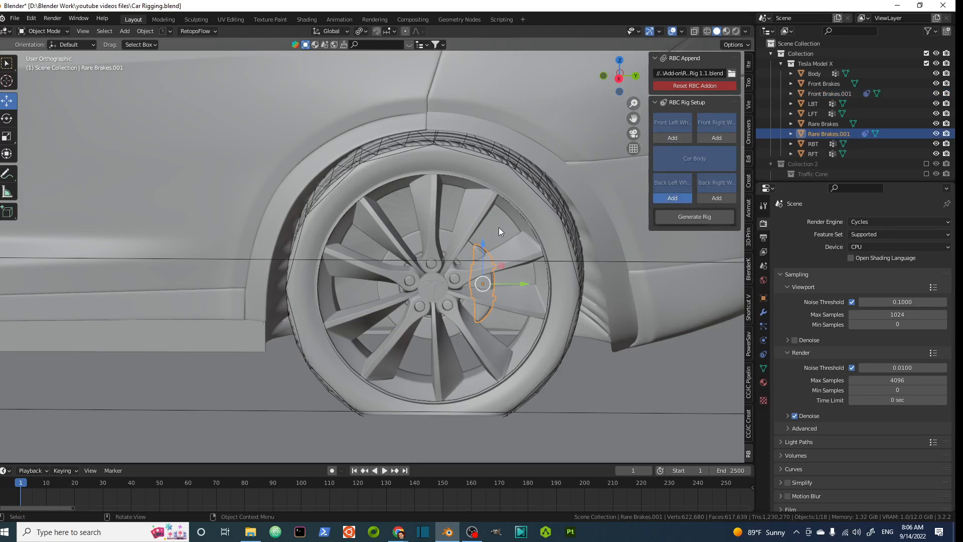
- Add the Rare Brakes caliper to the rig's back right wheel
scroll(499, 228, down, 6)
middle_drag(534, 216, 394, 227)
scroll(394, 226, up, 8)
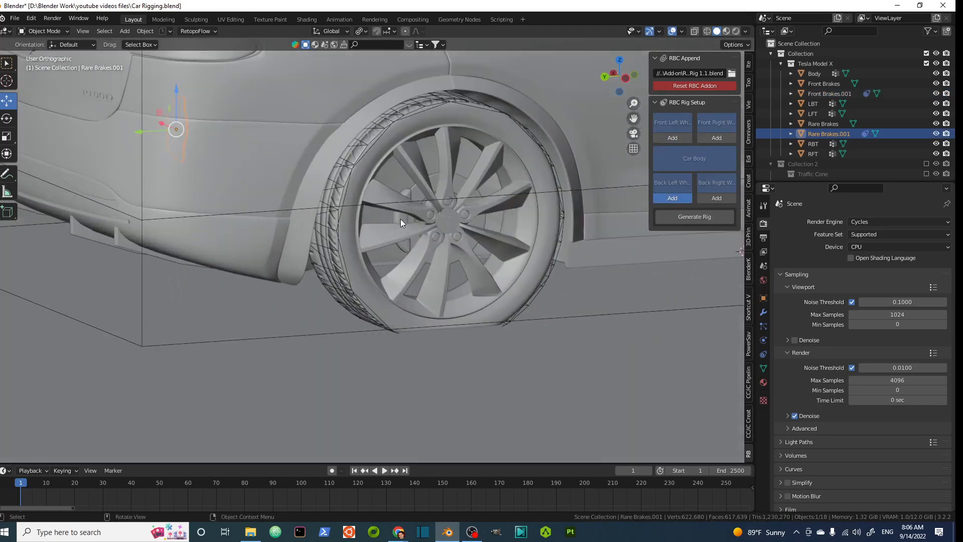
click(400, 219)
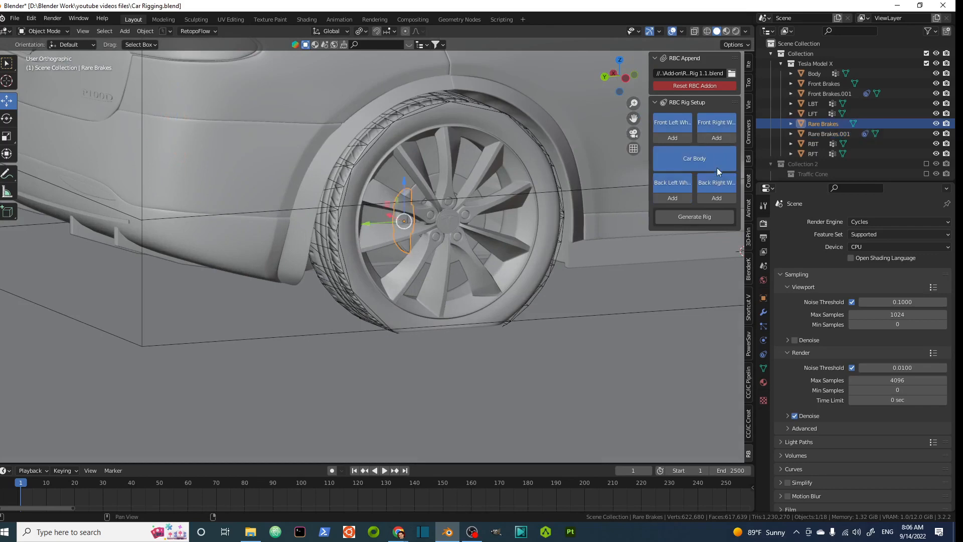
click(715, 198)
- Add the Front Brakes caliper to the rig's front right wheel
scroll(559, 215, down, 3)
shift+middle_drag(566, 201, 264, 245)
shift+middle_drag(536, 238, 327, 236)
scroll(463, 238, up, 4)
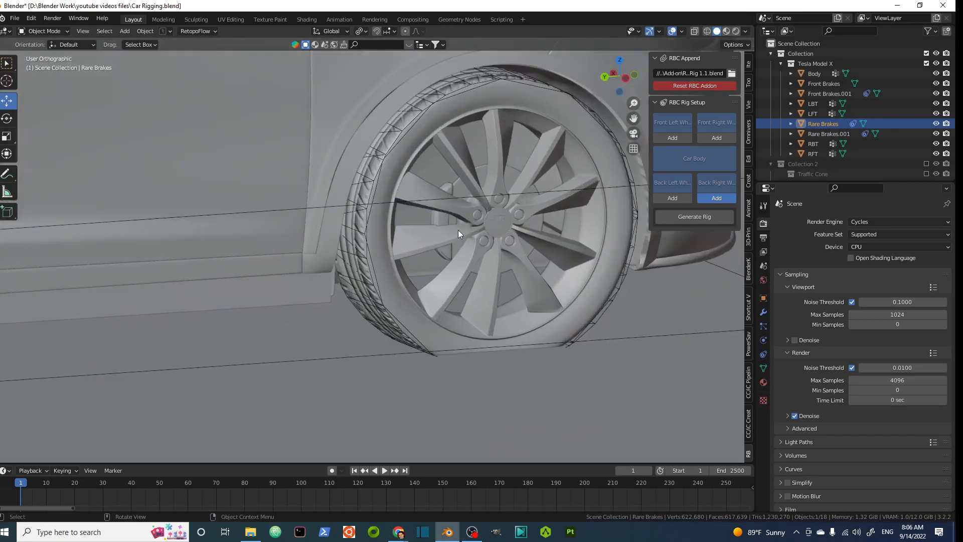
click(444, 224)
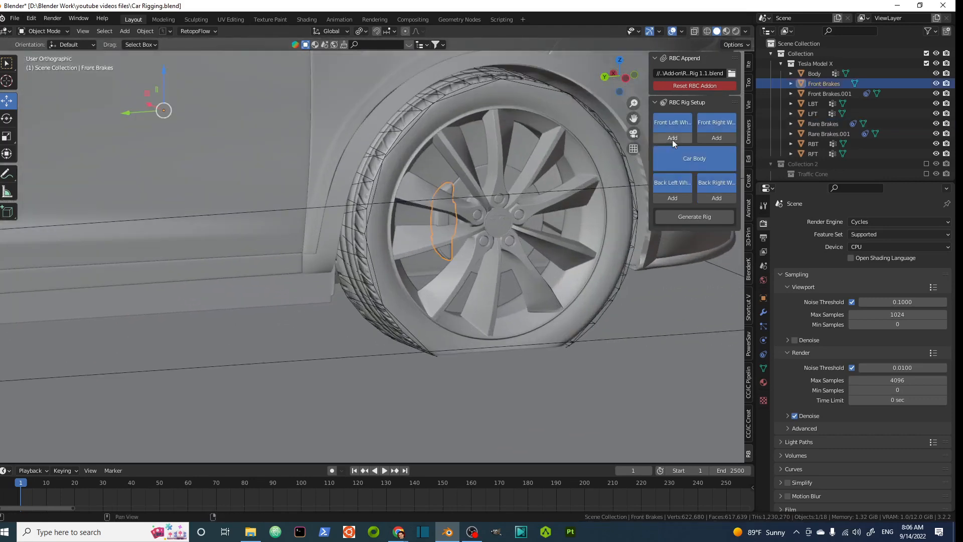
click(718, 137)
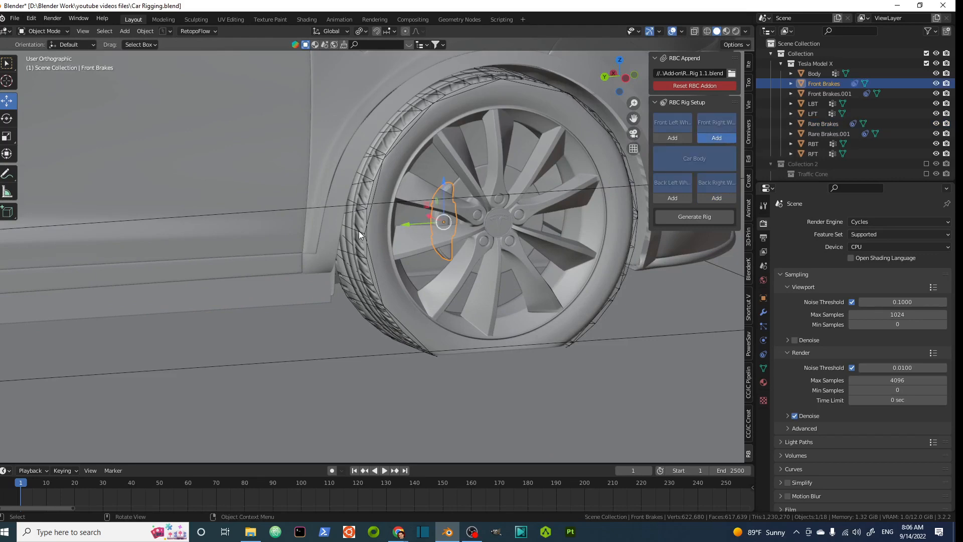
- Examine the car from both sides, the ground and cameras around it, and the contents of the RBC Addon collection
scroll(213, 235, down, 10)
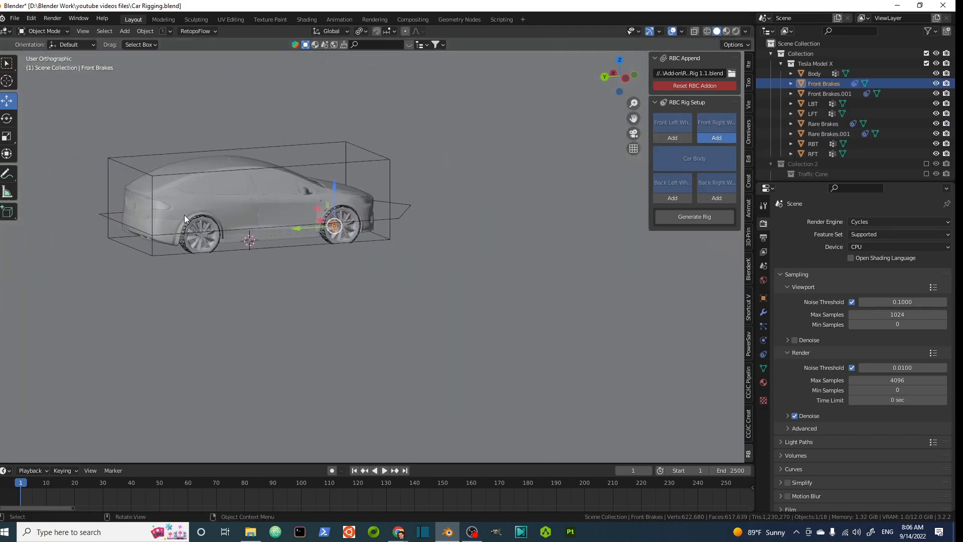
middle_drag(185, 215, 386, 220)
scroll(386, 219, up, 3)
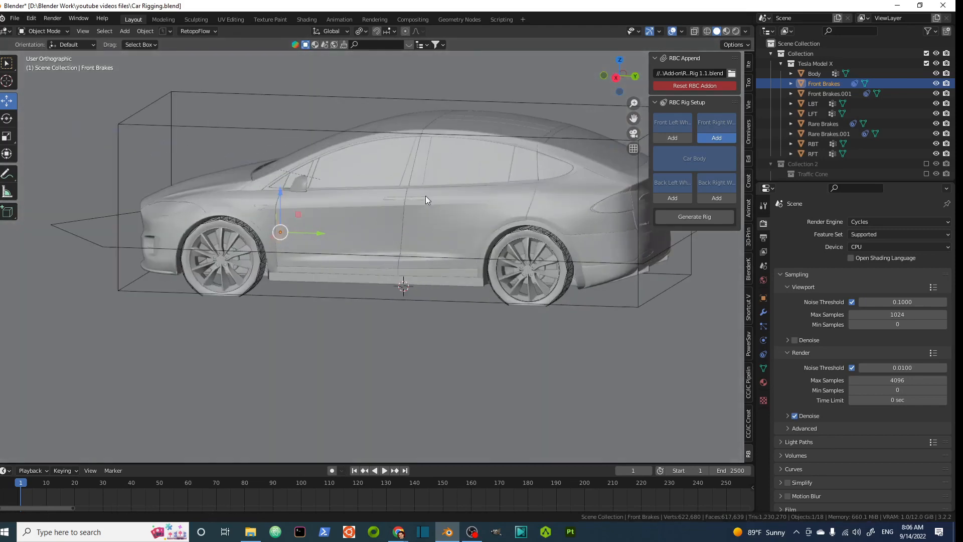
middle_drag(426, 196, 380, 191)
scroll(365, 204, down, 3)
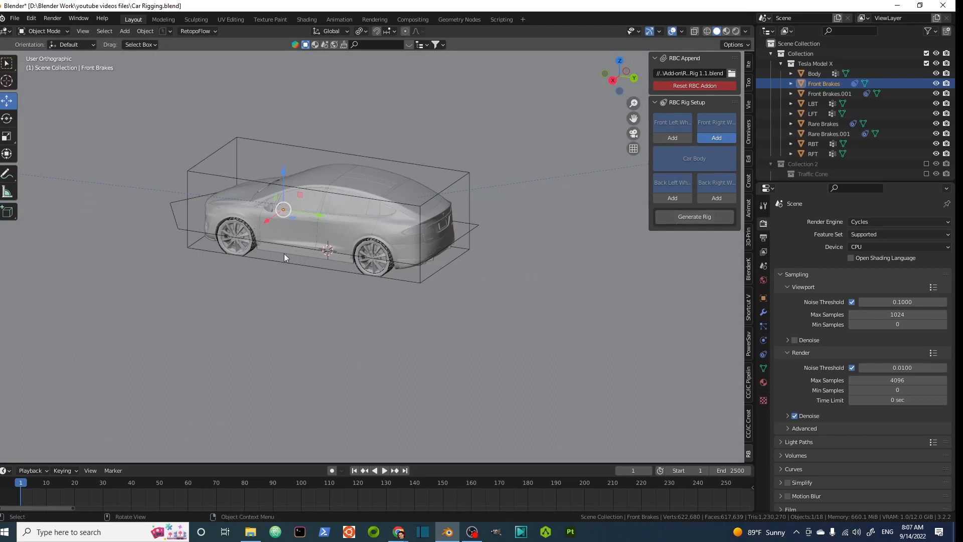
scroll(379, 230, down, 10)
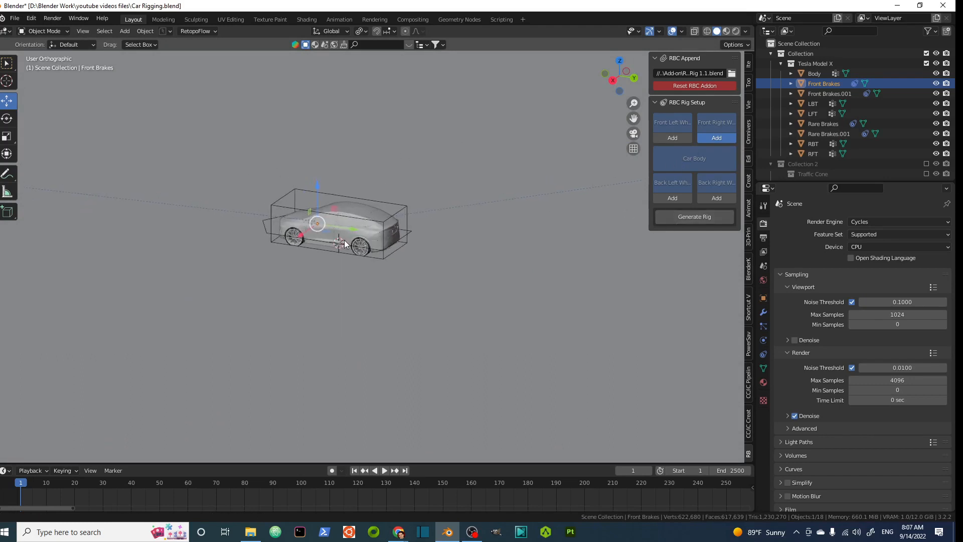
scroll(352, 235, up, 3)
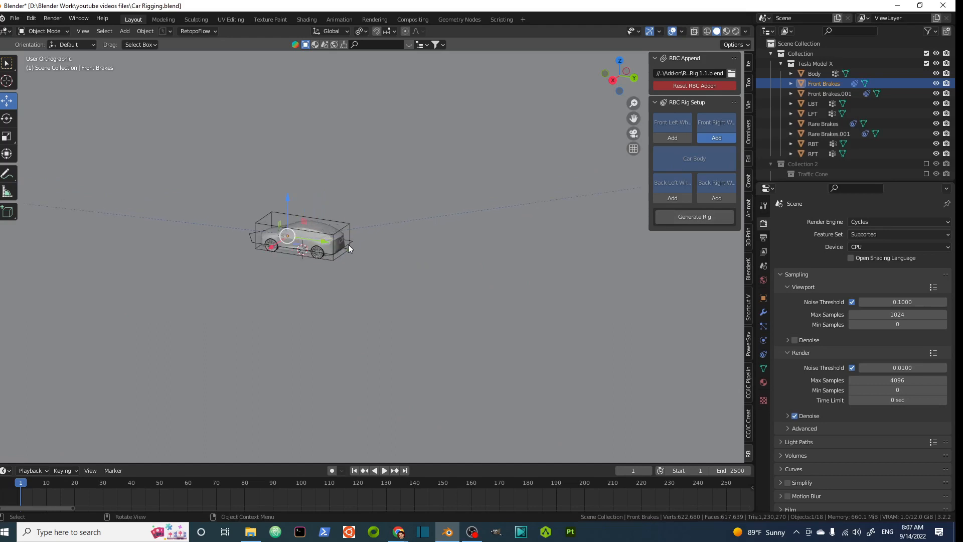
scroll(390, 245, down, 6)
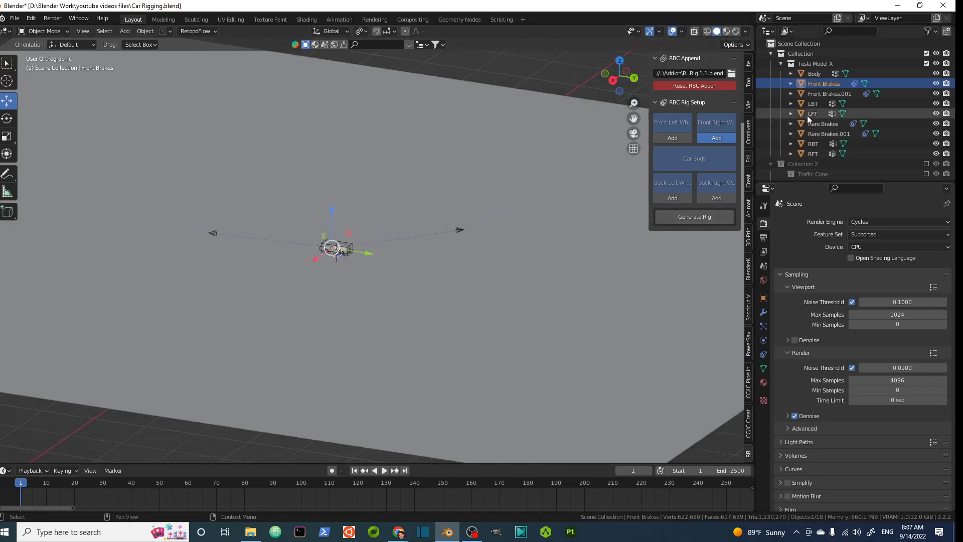
scroll(827, 145, down, 4)
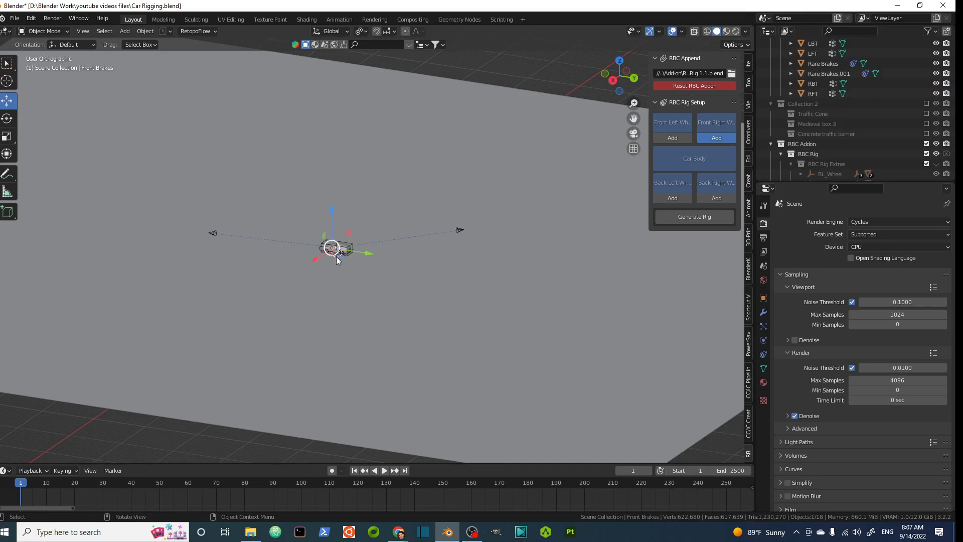
scroll(810, 131, down, 8)
scroll(822, 135, down, 5)
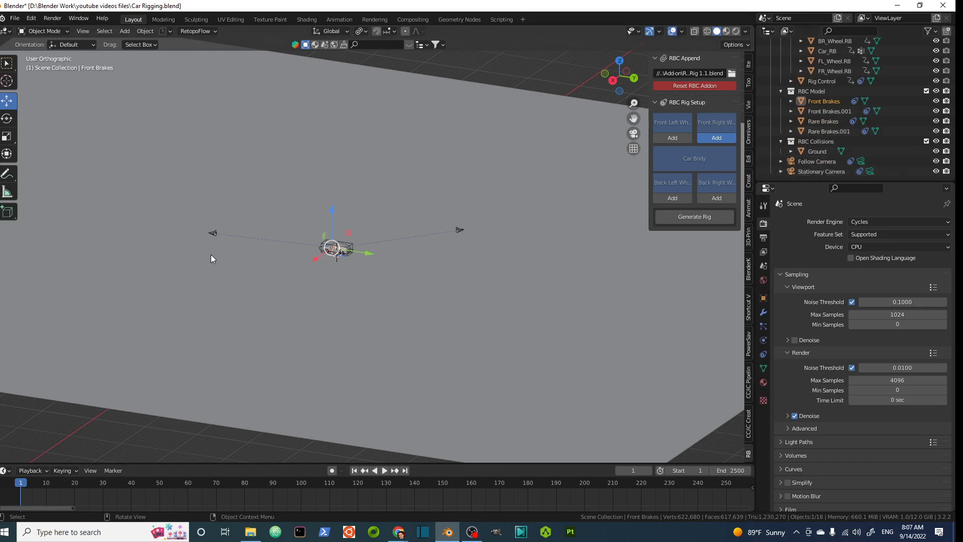
scroll(233, 245, up, 4)
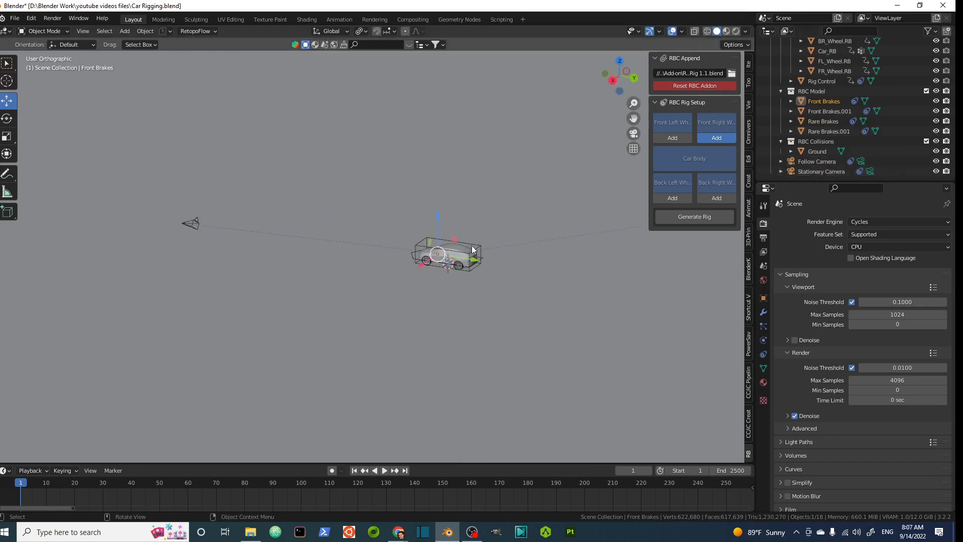
scroll(598, 235, down, 3)
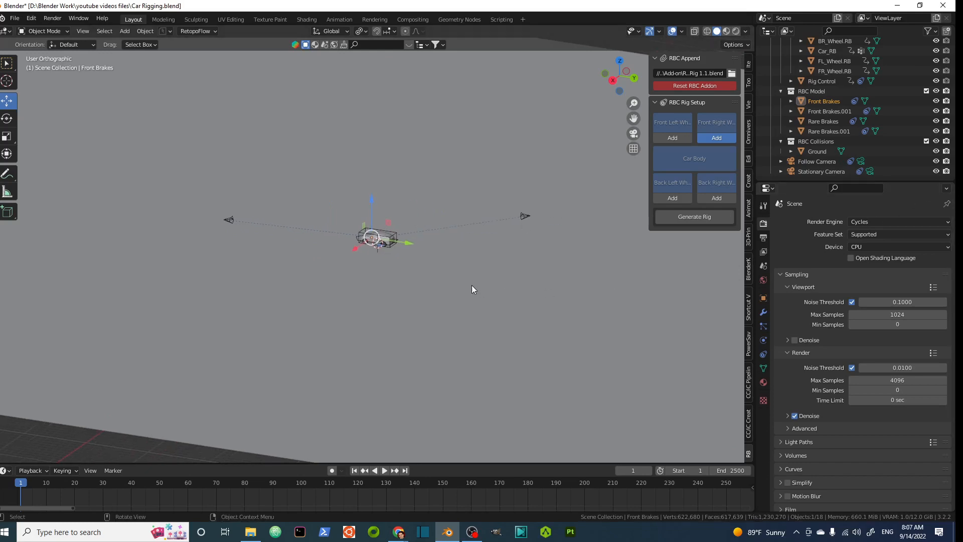
- View the car through the active camera and switch the scene camera to Stationary Camera
key(KP_0)
scroll(381, 260, up, 3)
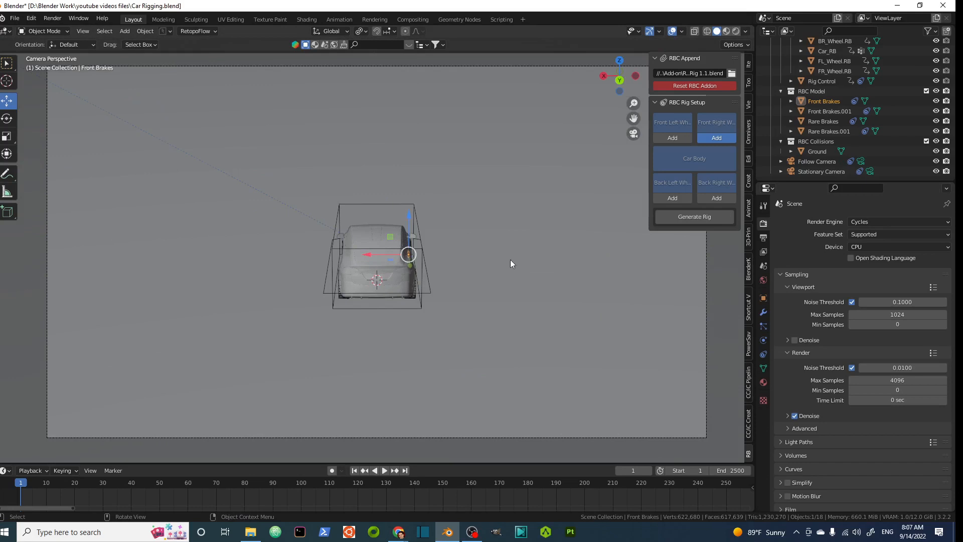
scroll(331, 240, down, 4)
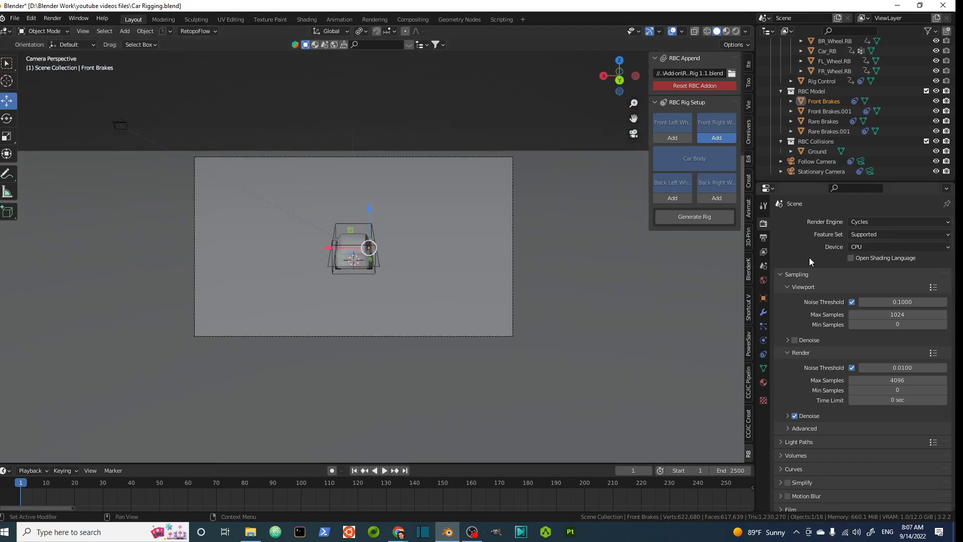
click(764, 265)
click(898, 235)
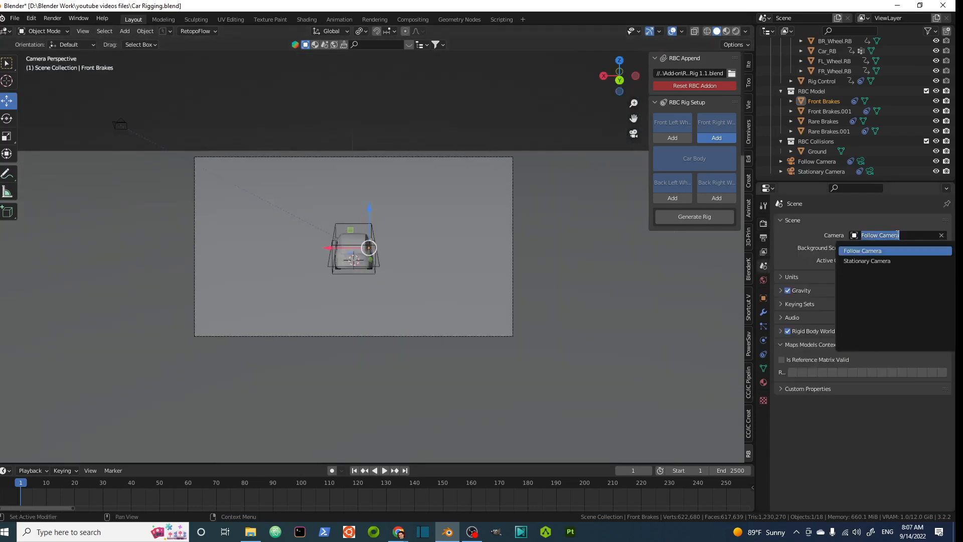
click(866, 261)
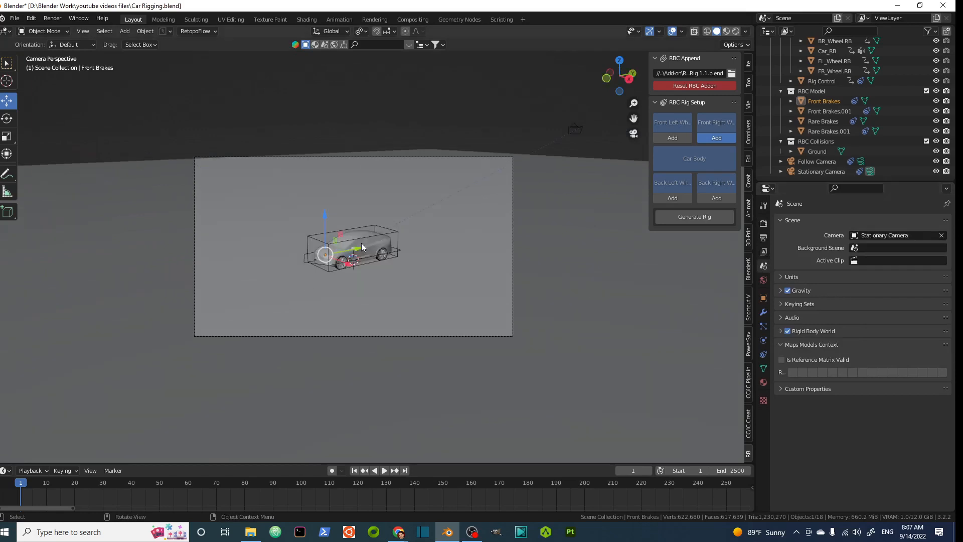
scroll(362, 244, up, 4)
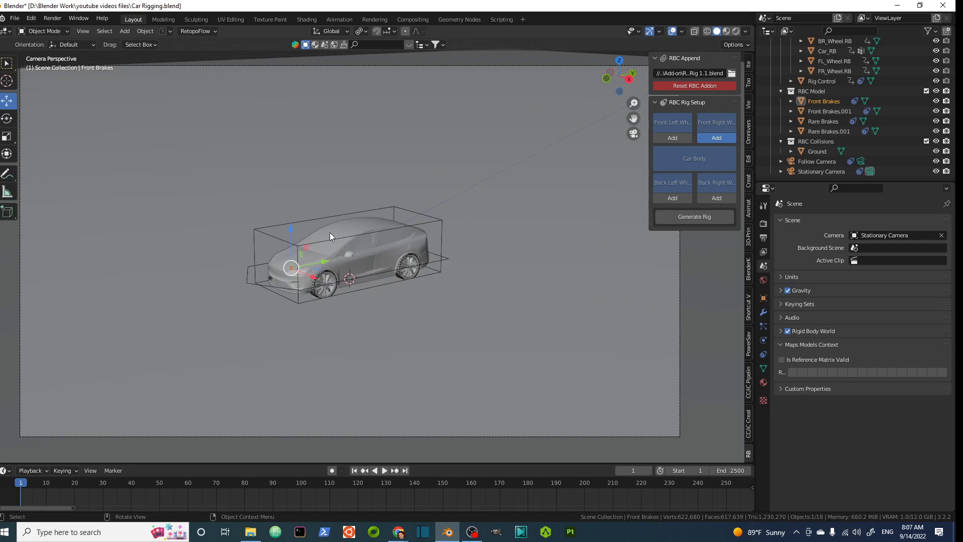
scroll(348, 195, down, 4)
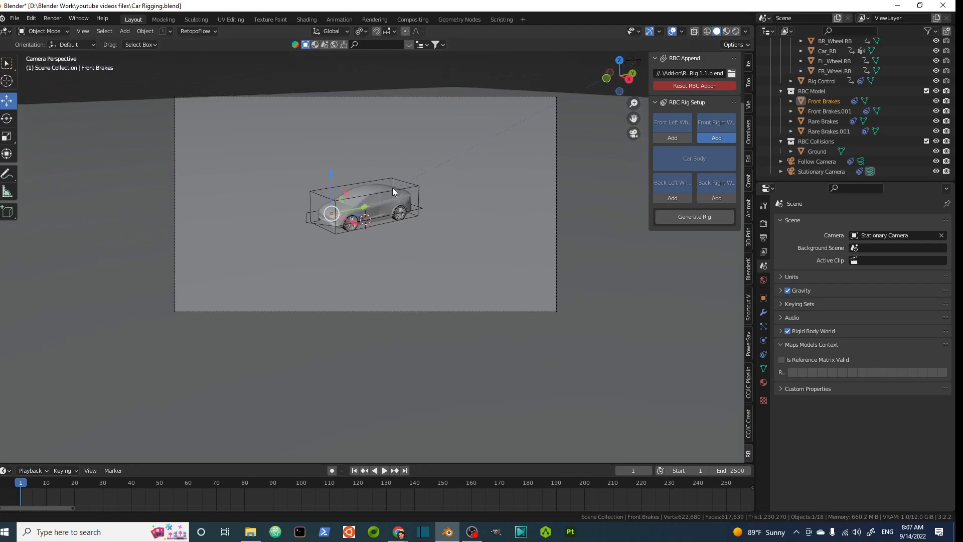
shift+middle_drag(392, 190, 387, 198)
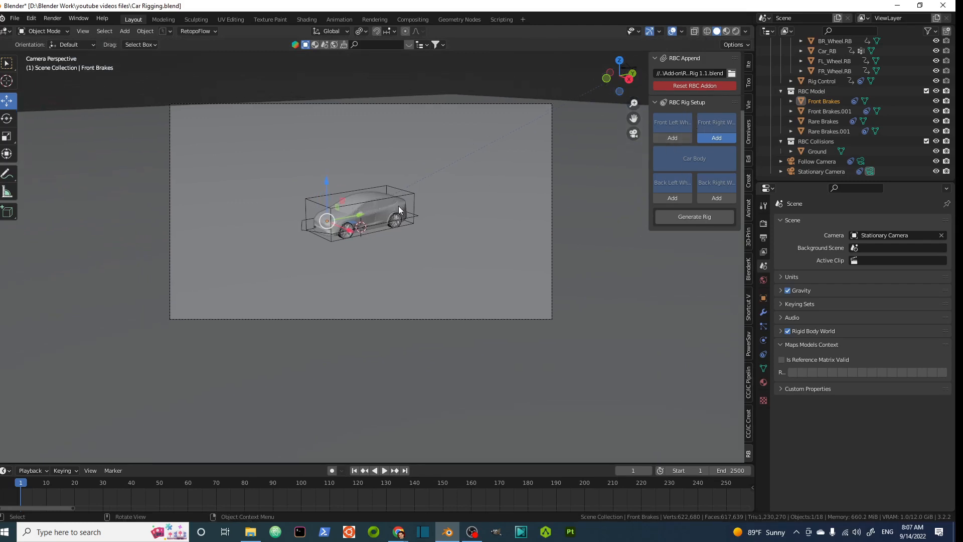
- Generate the rig from the assigned car body, wheels and brakes
click(696, 221)
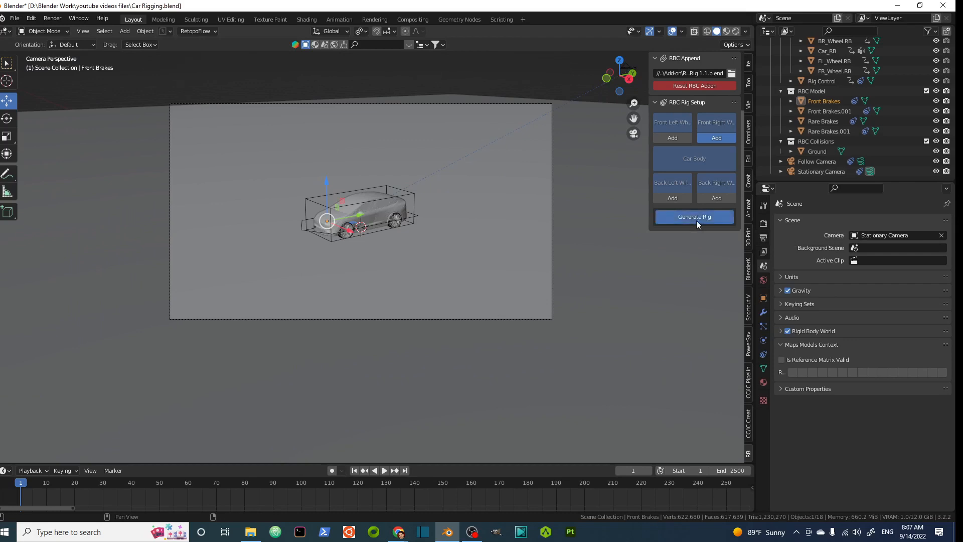
middle_drag(476, 217, 447, 212)
scroll(378, 265, up, 9)
middle_drag(382, 266, 421, 248)
scroll(418, 245, up, 4)
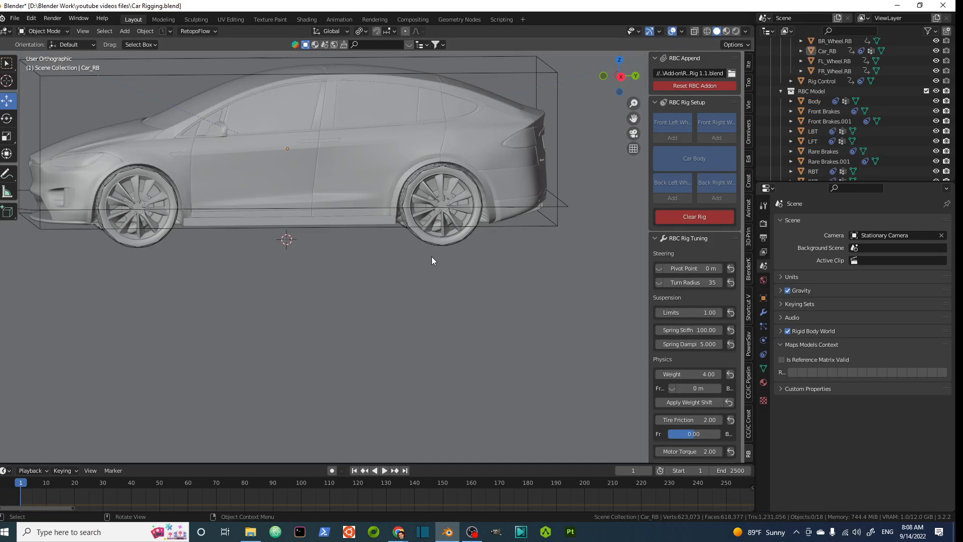
- Show the steering pivot point guides and examine their placement on the front wheels from the front and side
scroll(691, 220, down, 4)
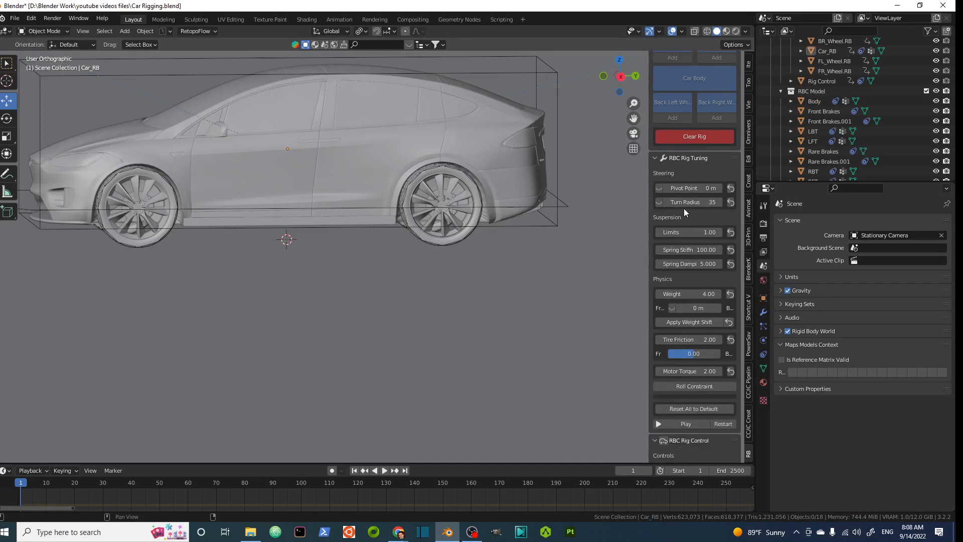
scroll(684, 209, down, 3)
click(659, 129)
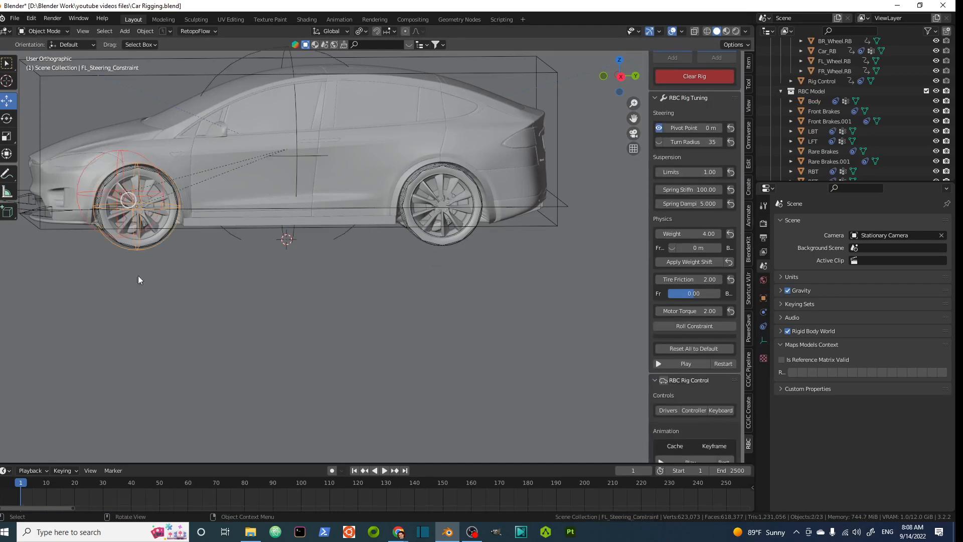
middle_drag(89, 272, 258, 271)
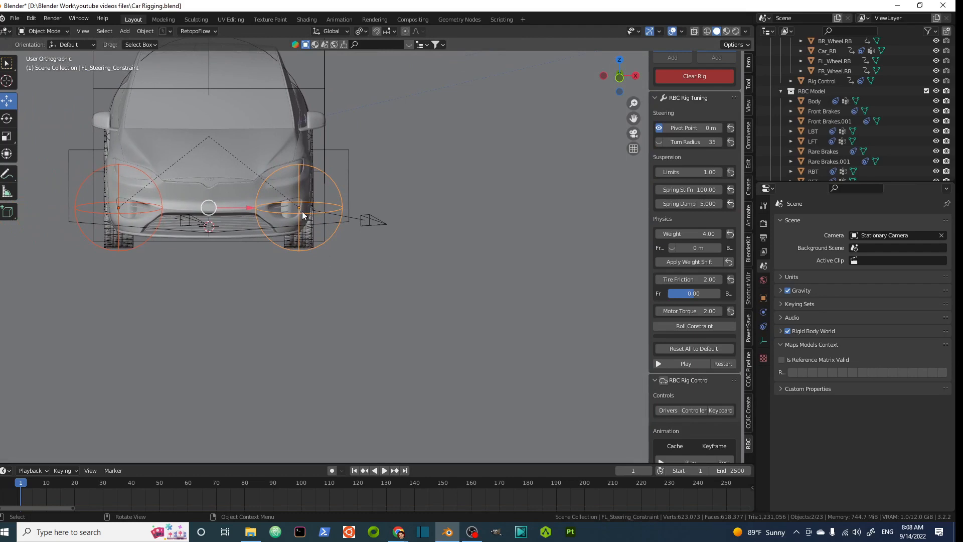
scroll(302, 215, up, 1)
key(KP_1)
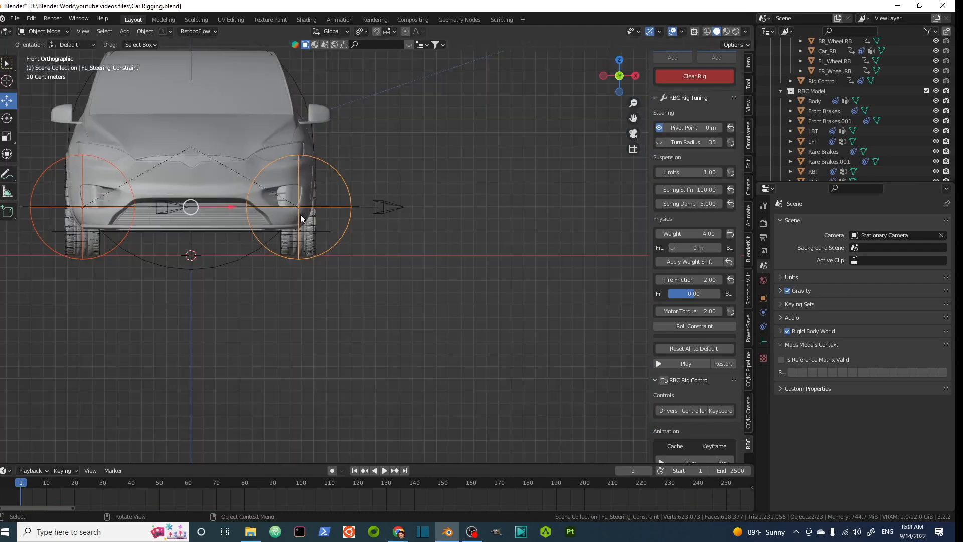
shift+middle_drag(219, 188, 308, 193)
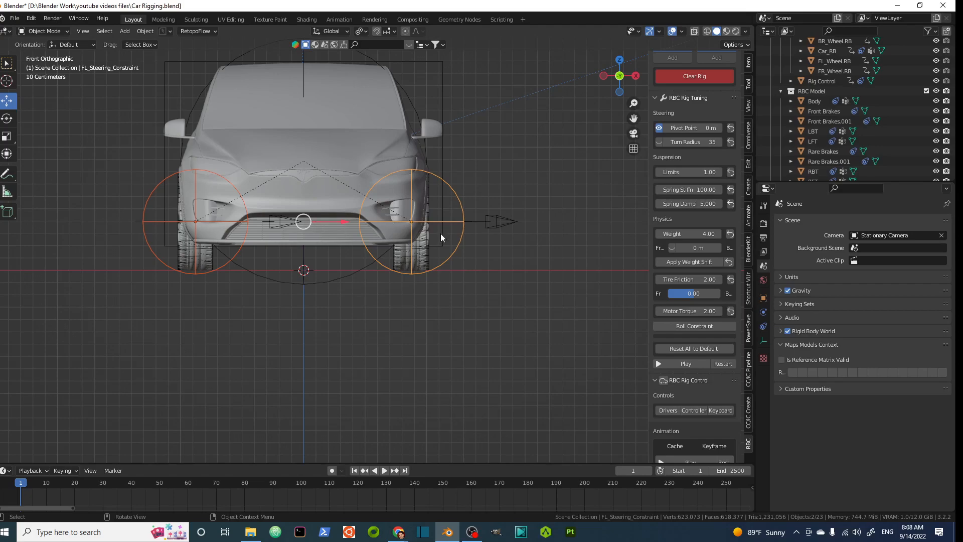
middle_drag(496, 234, 400, 245)
scroll(313, 222, up, 4)
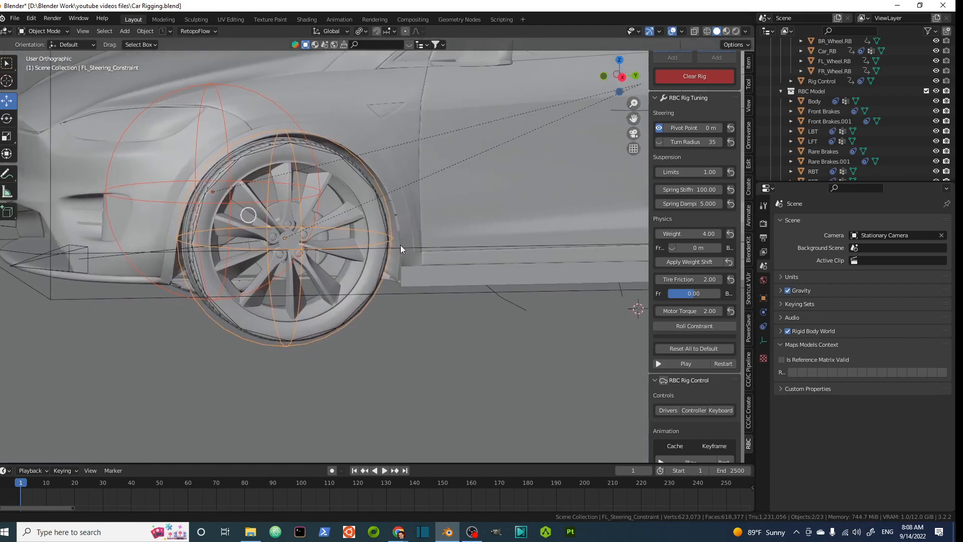
- Examine the LFT wheel against its steering pivot guide in the right orthographic view, and hide the pivot guides
click(371, 265)
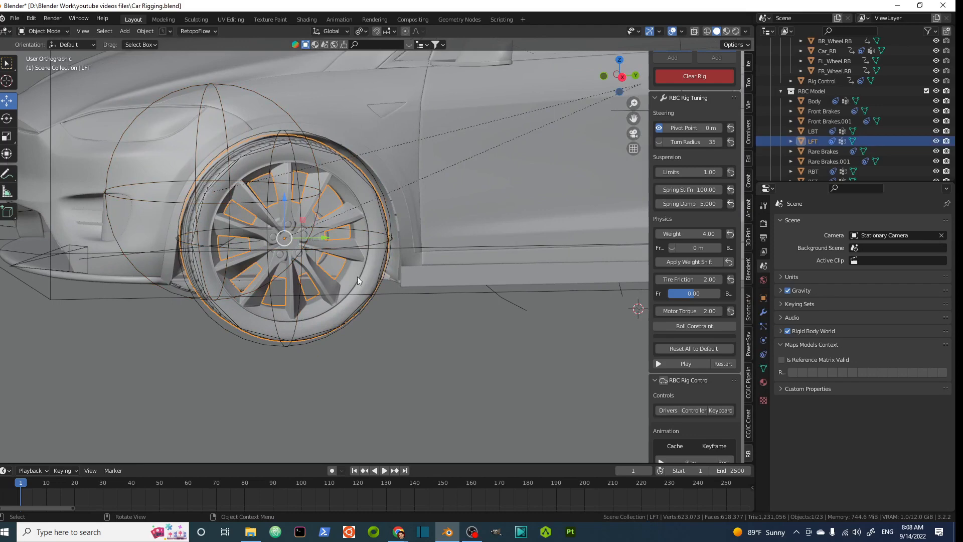
scroll(284, 237, up, 3)
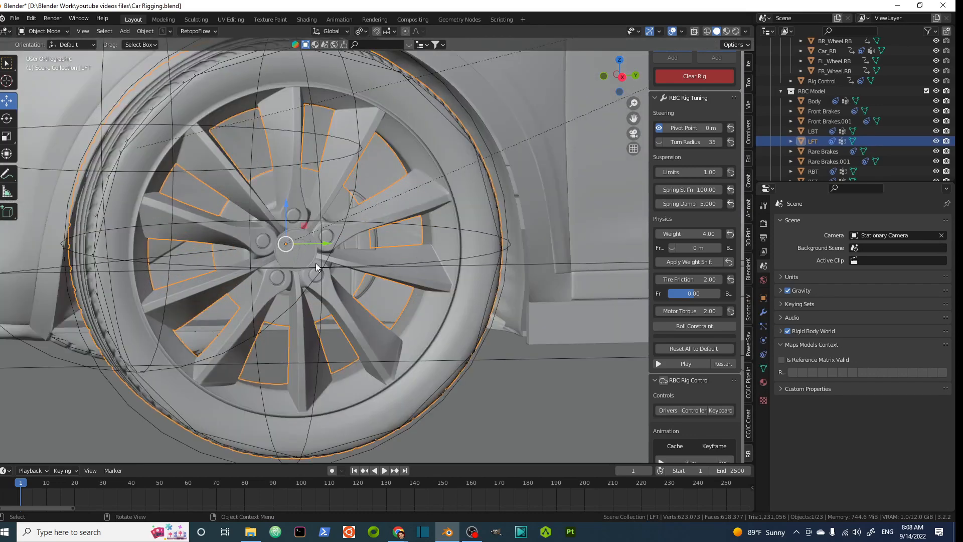
scroll(408, 220, up, 2)
key(KP_3)
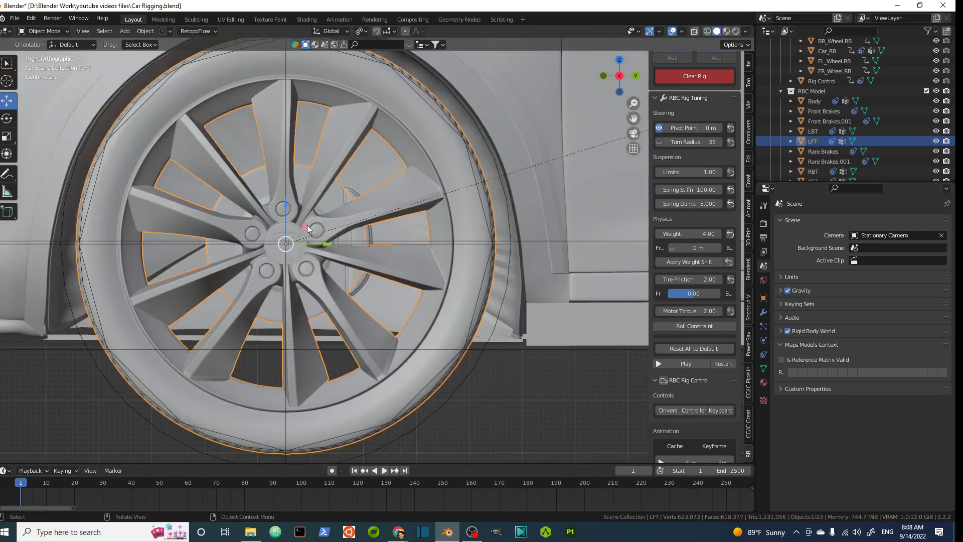
scroll(335, 196, down, 4)
scroll(335, 196, down, 5)
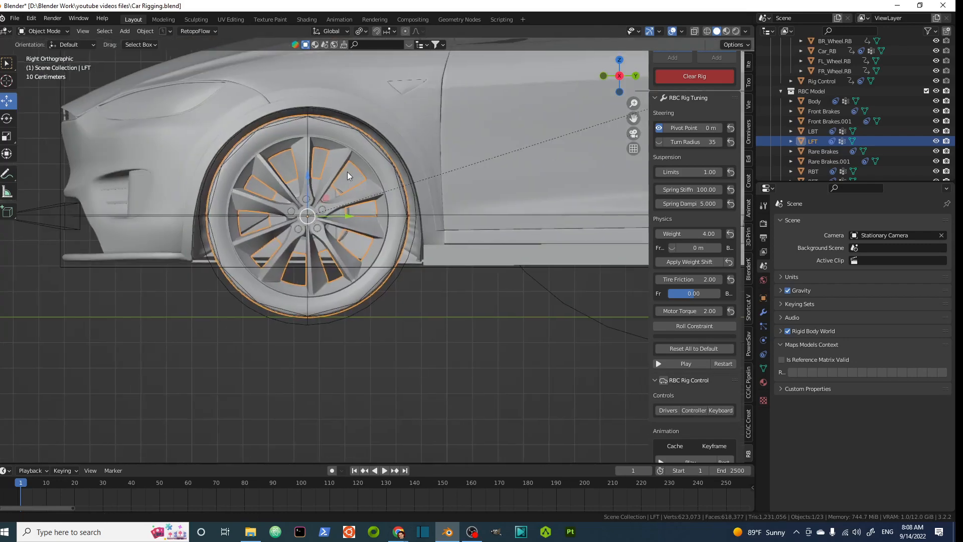
scroll(274, 146, down, 5)
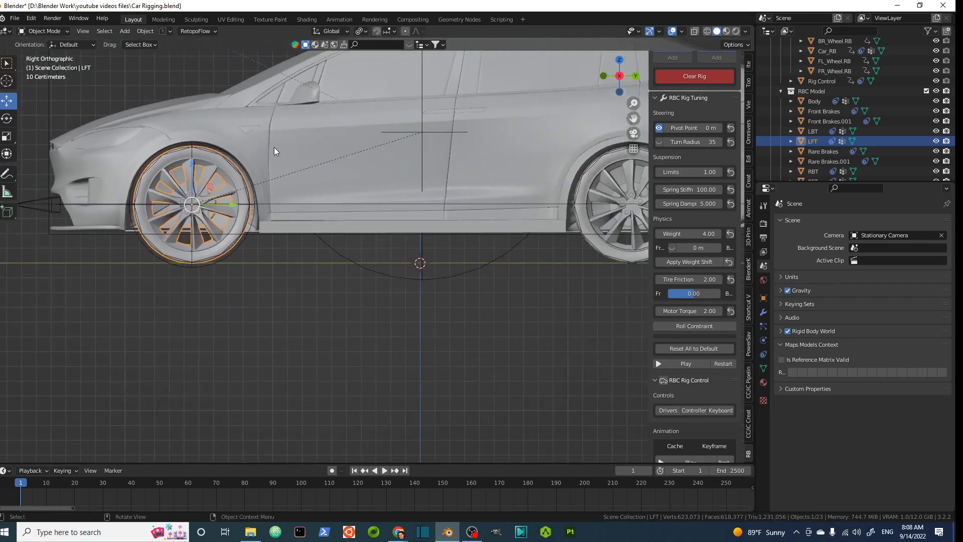
middle_drag(278, 153, 282, 229)
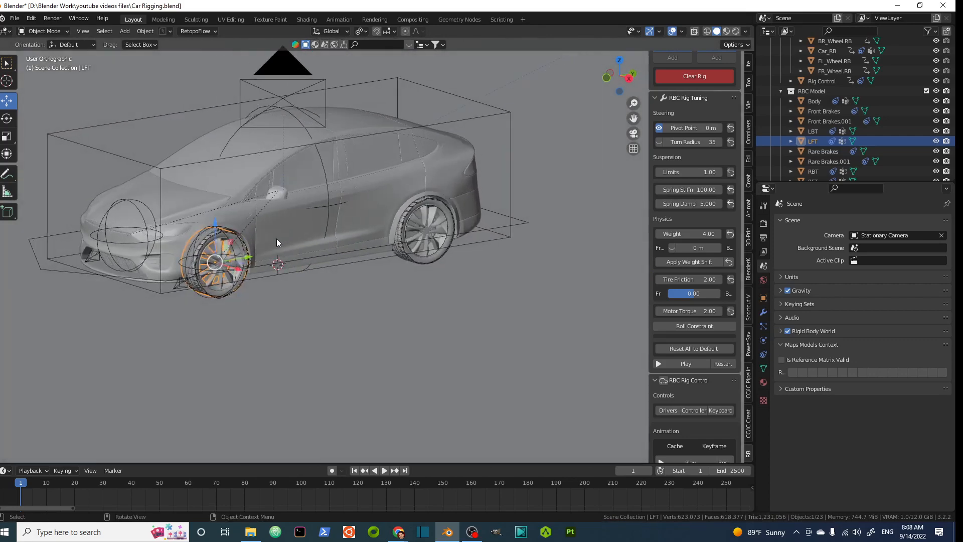
click(659, 128)
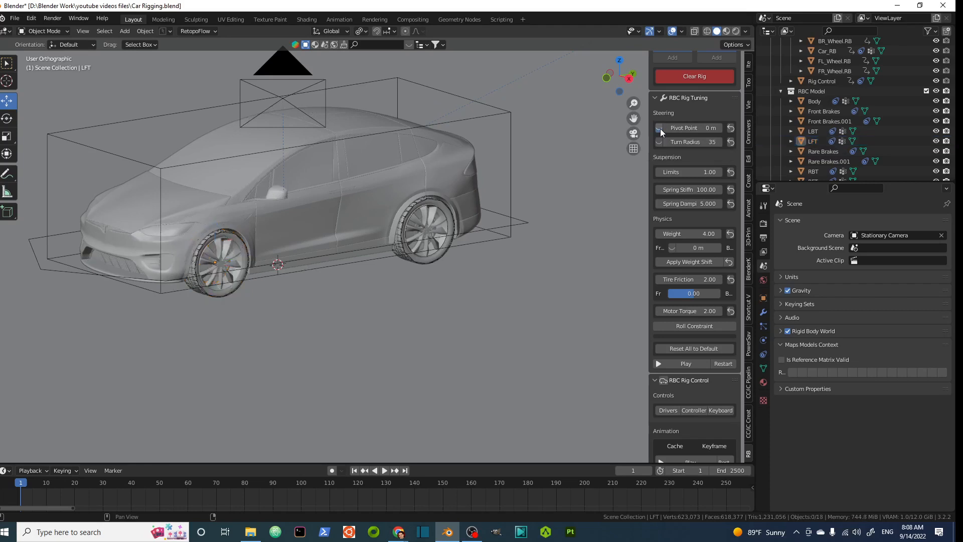
- Show the turn radius guides on the front wheels, examine them from the front, and hide them
click(659, 128)
click(659, 128)
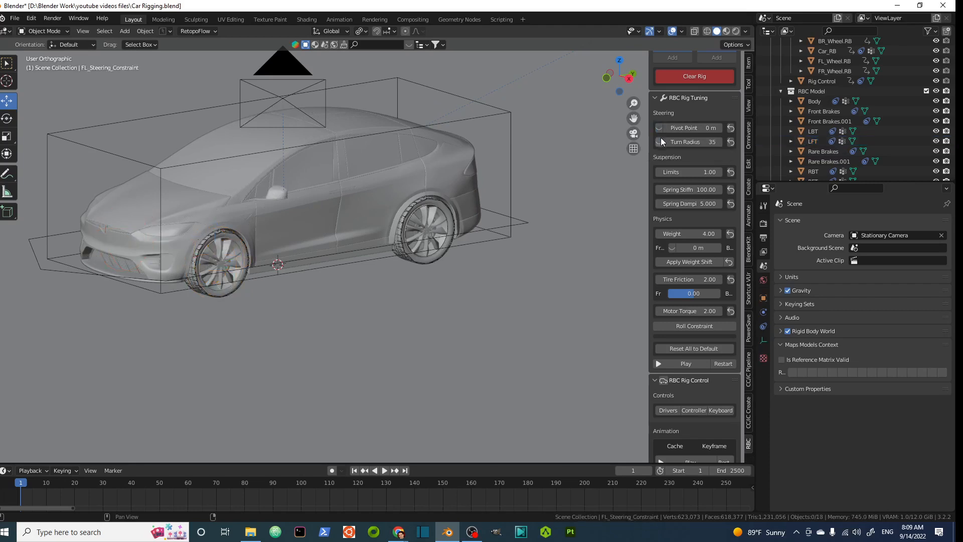
click(659, 142)
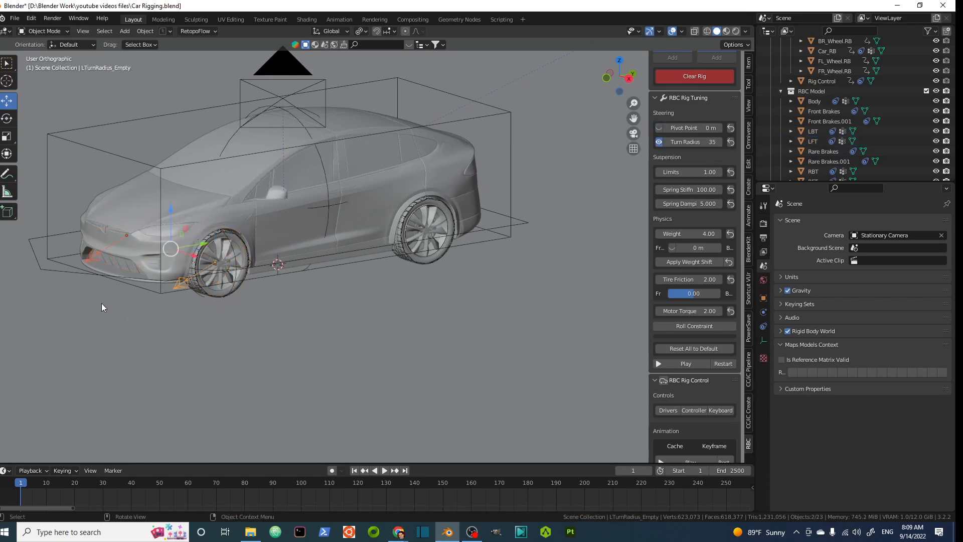
middle_drag(103, 305, 150, 323)
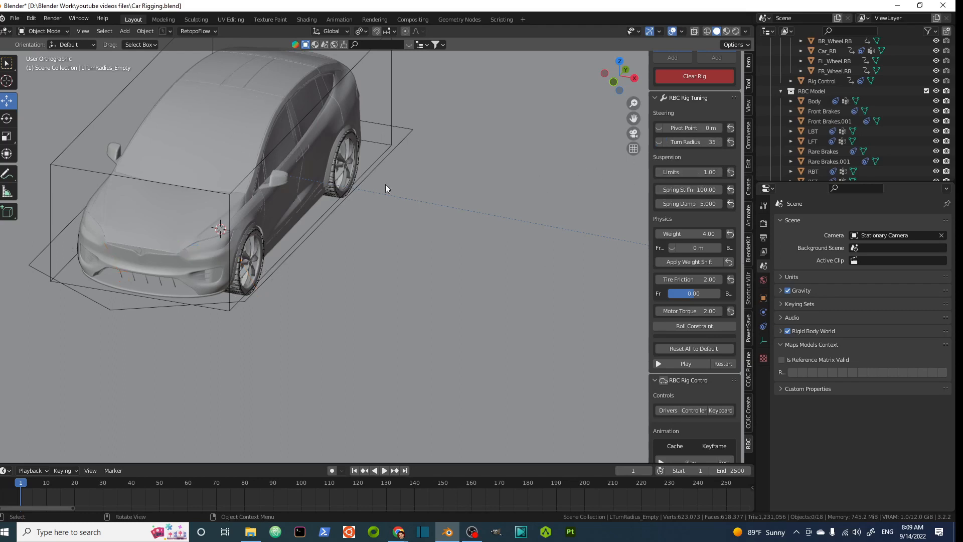
- Widen the sidebar so the tuning setting names are fully readable, and frame the whole car from the side
scroll(366, 186, down, 3)
middle_drag(408, 230, 618, 205)
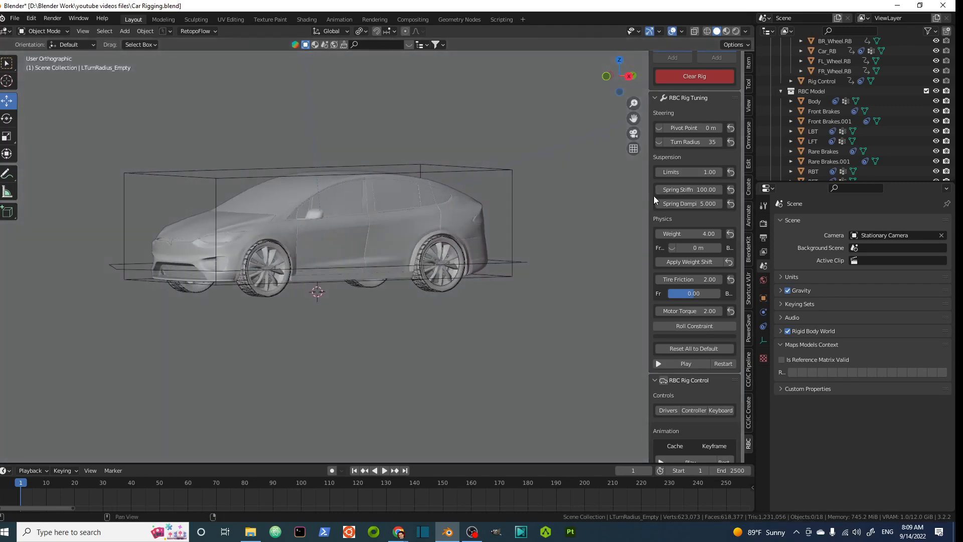
drag(651, 193, 603, 197)
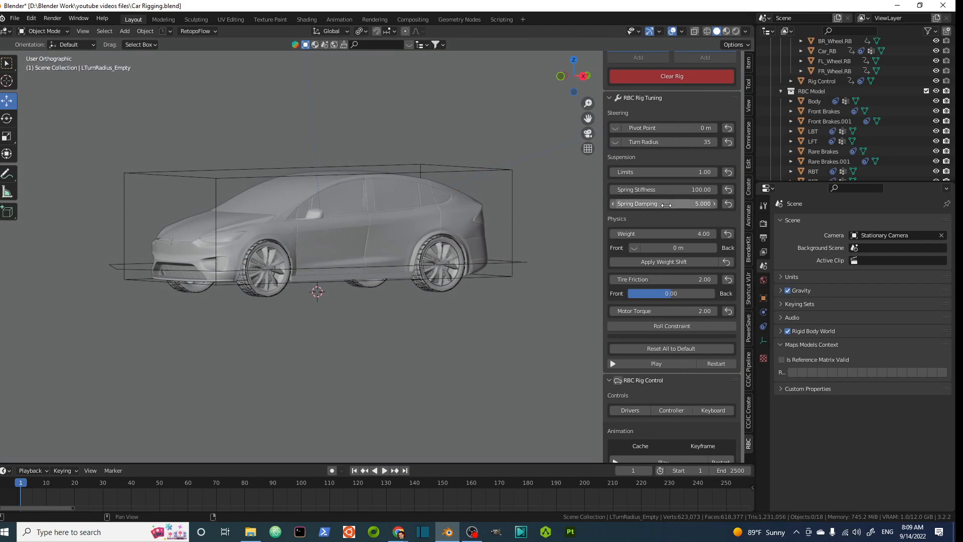
middle_drag(505, 215, 348, 182)
scroll(373, 194, up, 3)
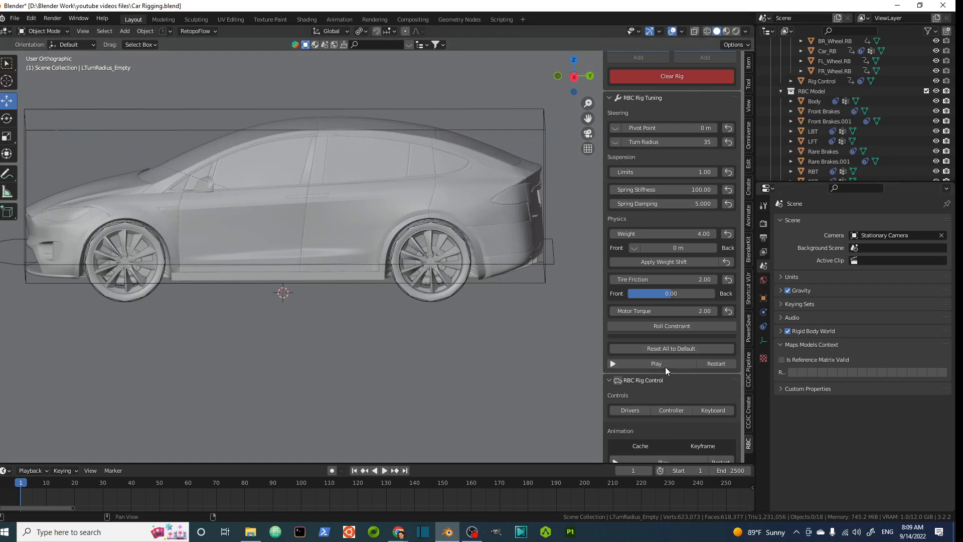
scroll(663, 273, down, 4)
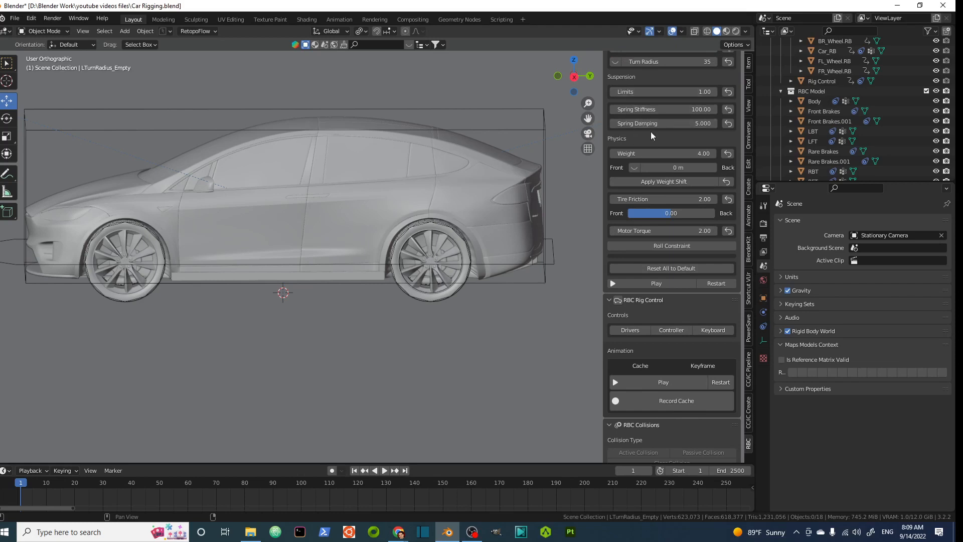
- Play the simulation to examine how the car body moves on its suspension, and return to the first frame
click(655, 381)
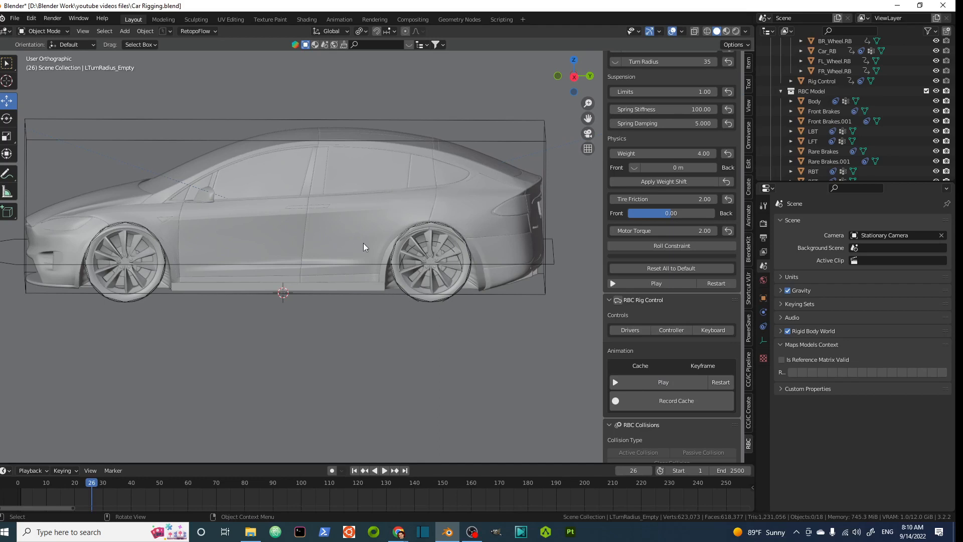
click(721, 382)
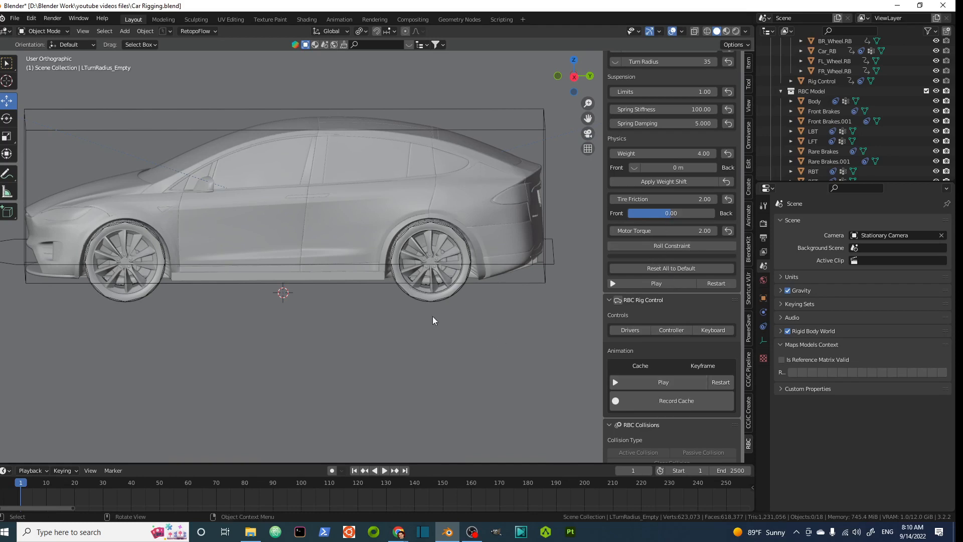
middle_drag(360, 272, 358, 269)
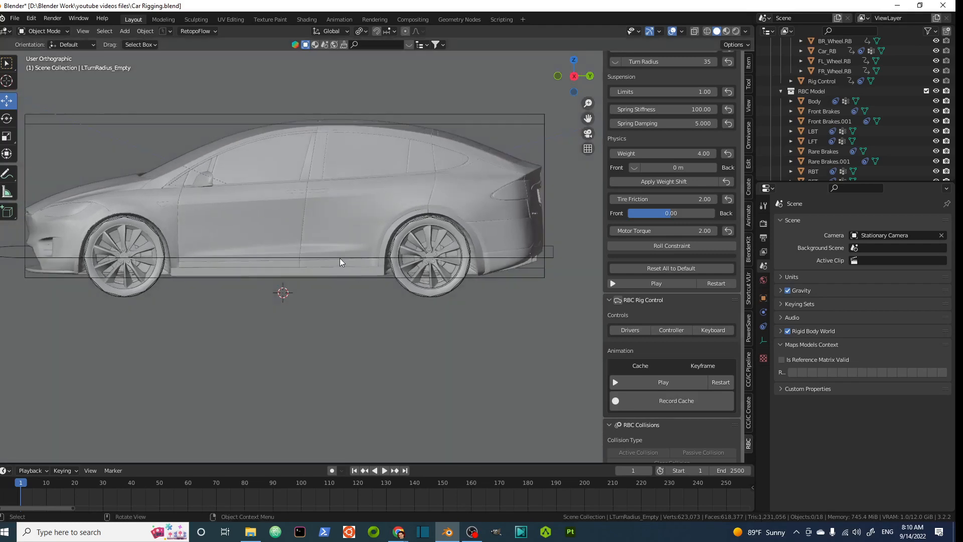
scroll(340, 258, up, 2)
scroll(341, 258, down, 2)
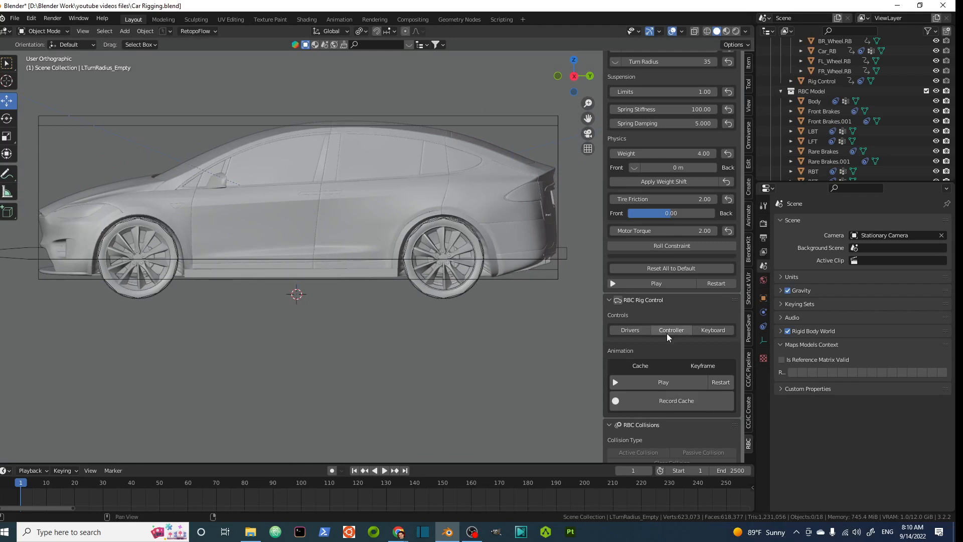
- Replay the simulation repeatedly from the first frame and examine the body's suspension travel above the wheels, stopping playback at the end
click(654, 381)
key(shift+Left)
key(shift+Left)
key(shift+Left)
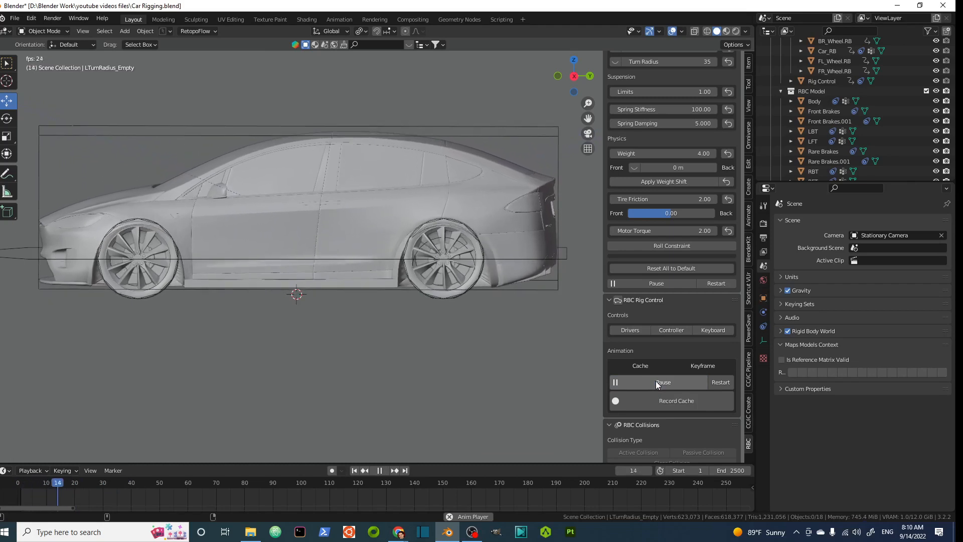
key(shift+Left)
key(shift+Left)
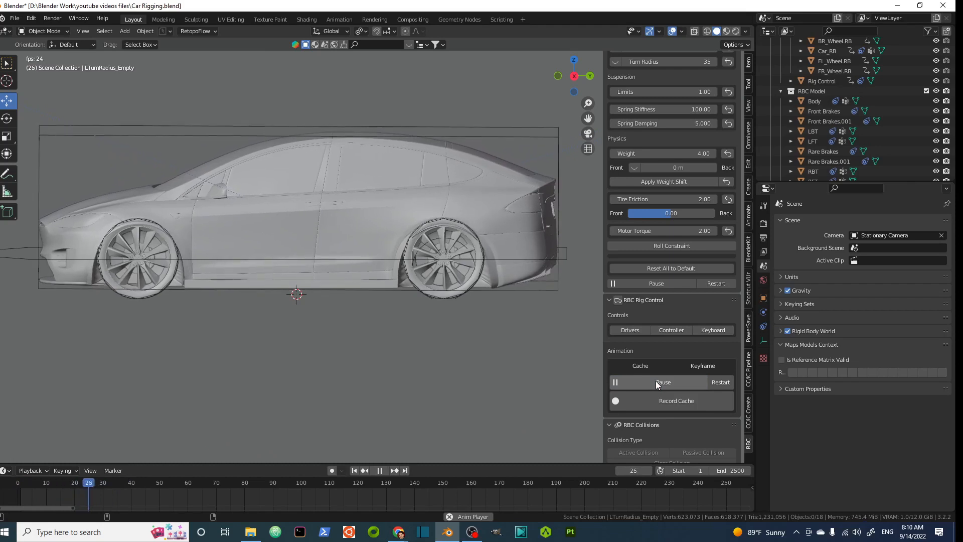
key(shift+Left)
key(shift+Left)
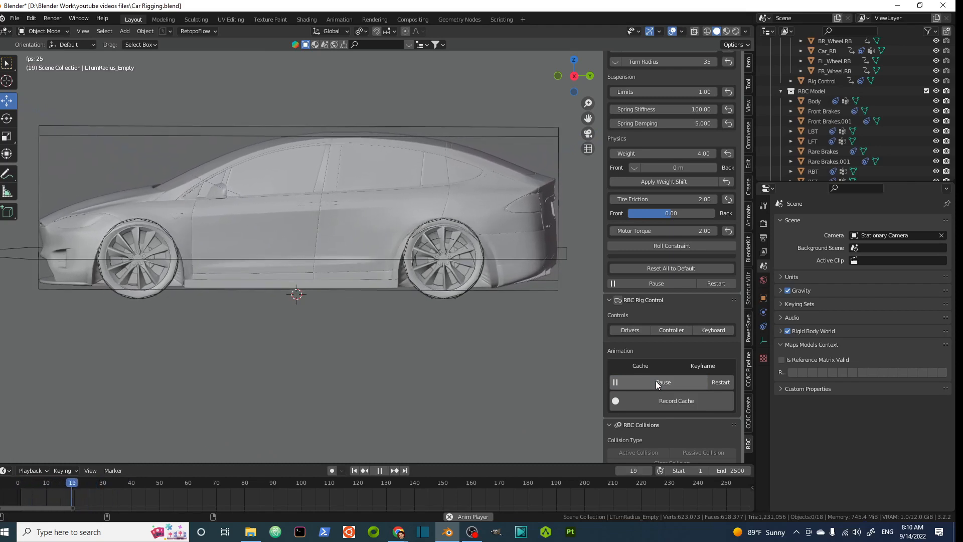
key(shift+Left)
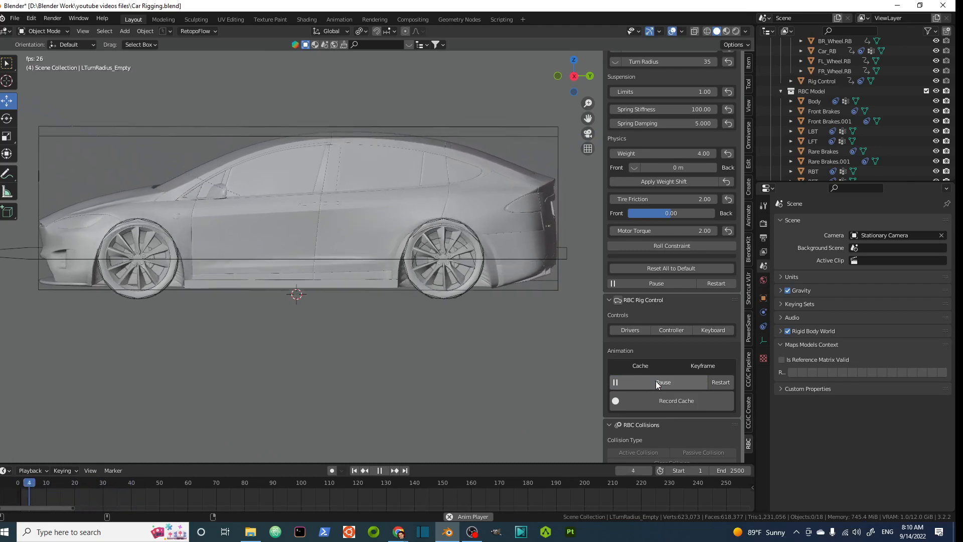
key(shift+Left)
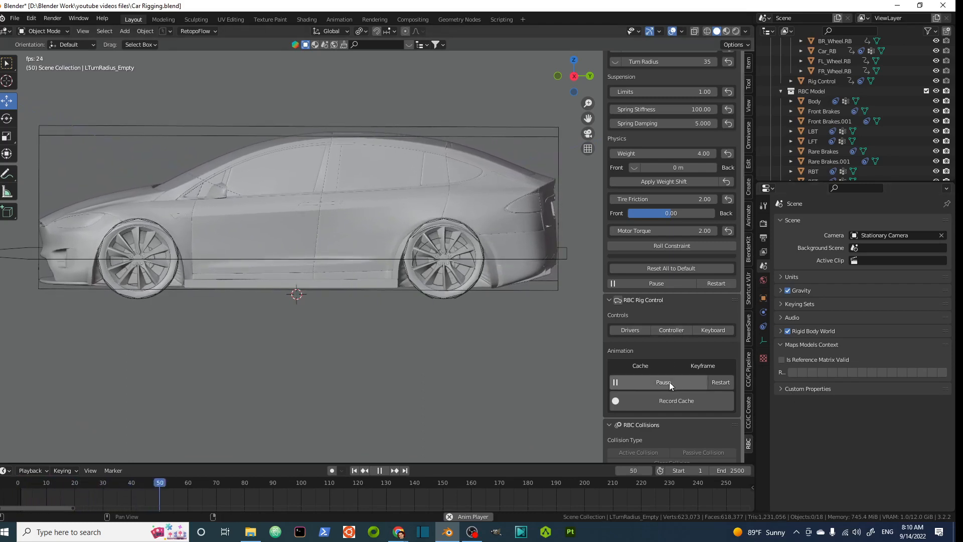
click(720, 382)
click(650, 383)
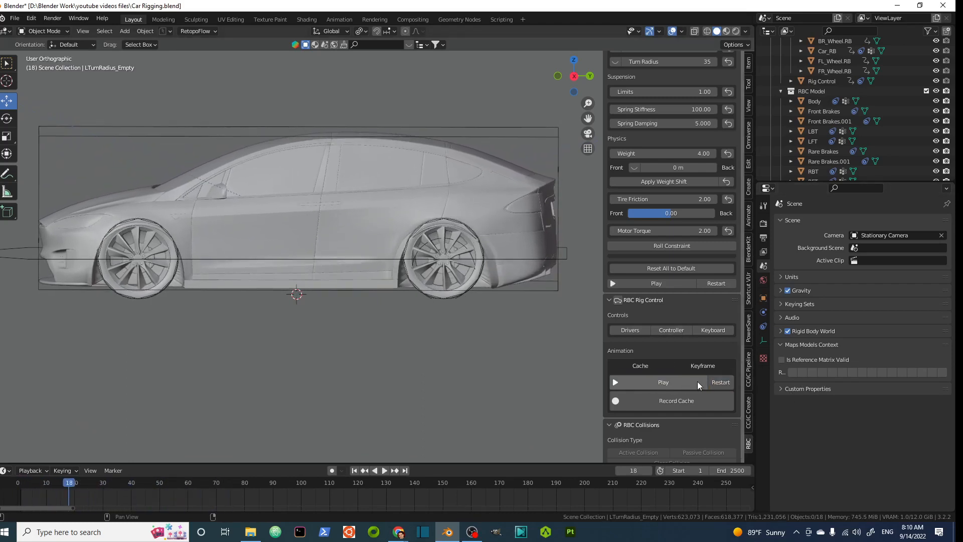
- Set the suspension Limits to 1.61 and play the simulation from the first frame
click(355, 471)
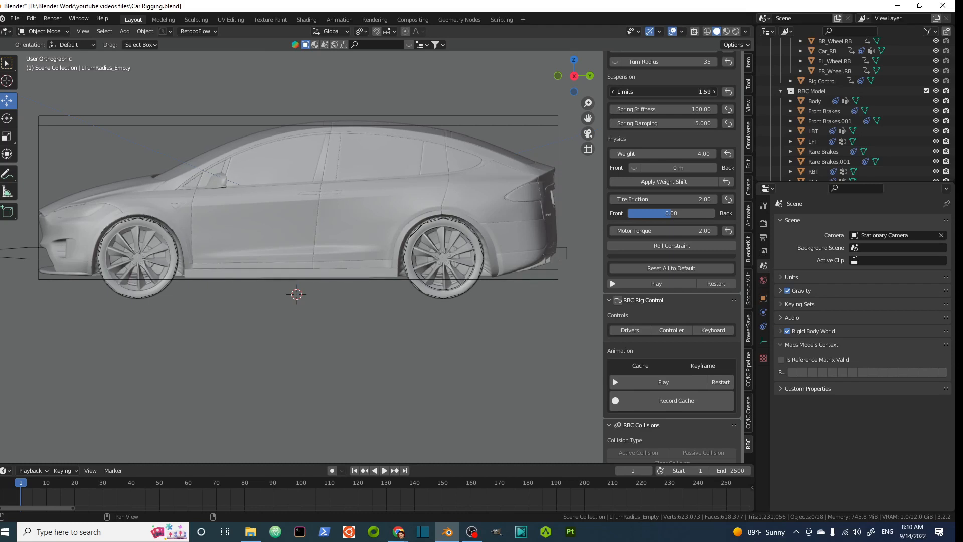
click(661, 381)
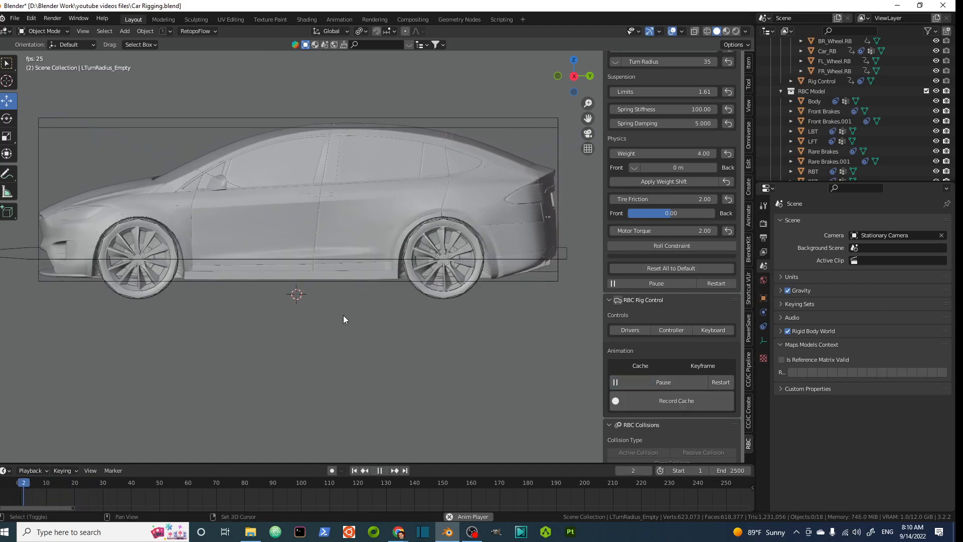
key(shift+Left)
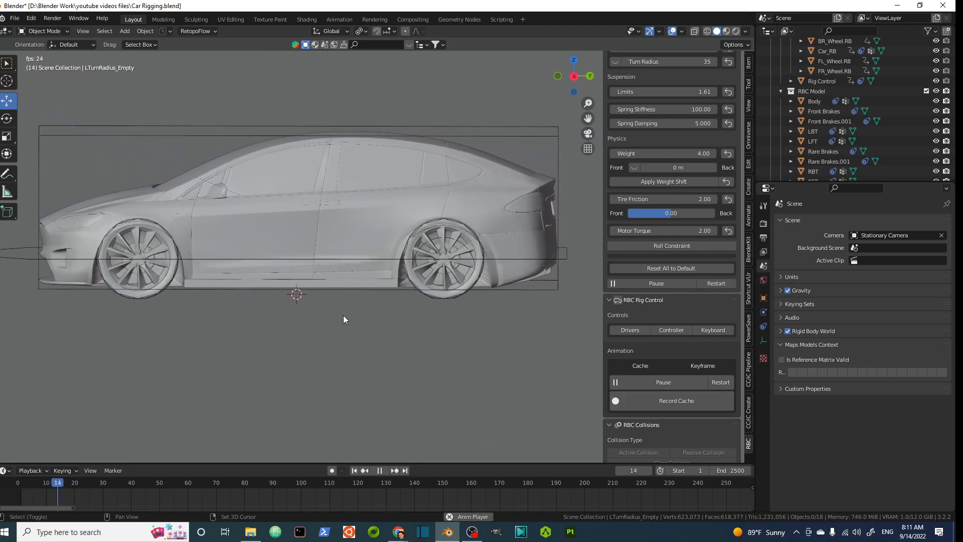
- Set the suspension Limits to 0.5 and replay the simulation from the first frame
click(708, 93)
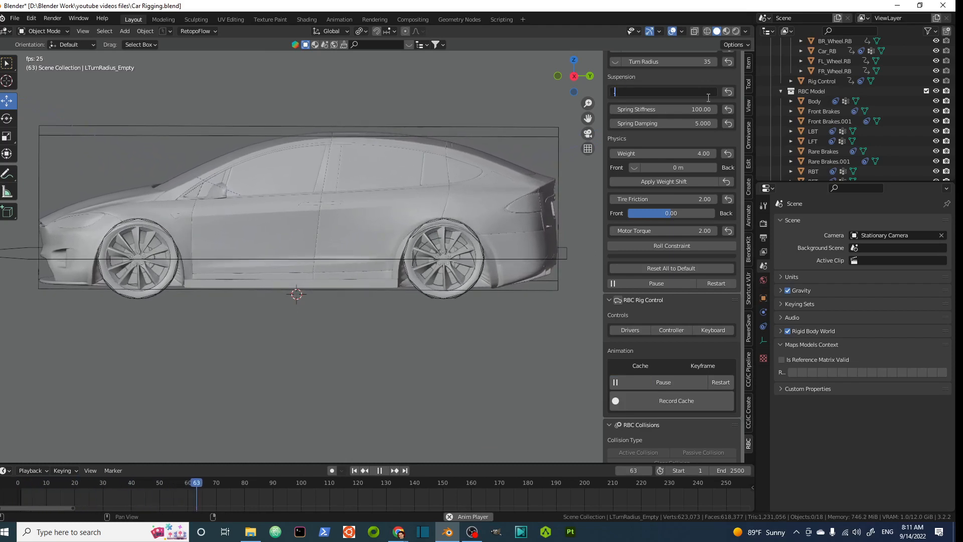
text(0.5)
key(Return)
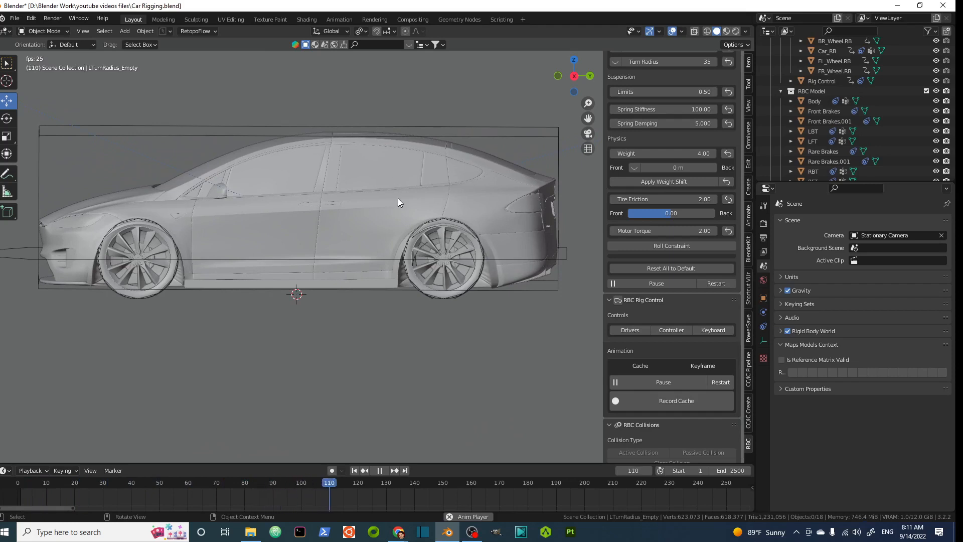
key(shift+Left)
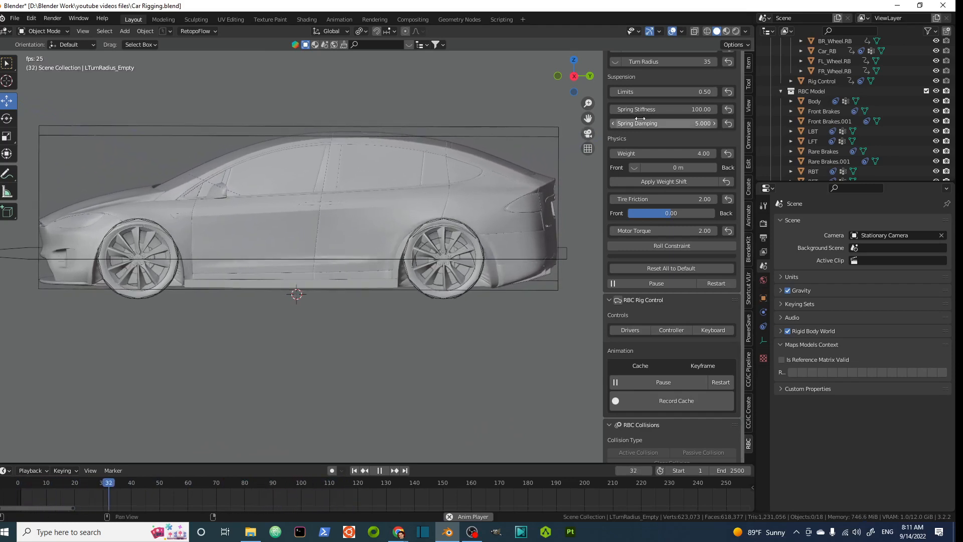
- Set the suspension Limits to 0.1 and replay the simulation from the first frame
click(669, 90)
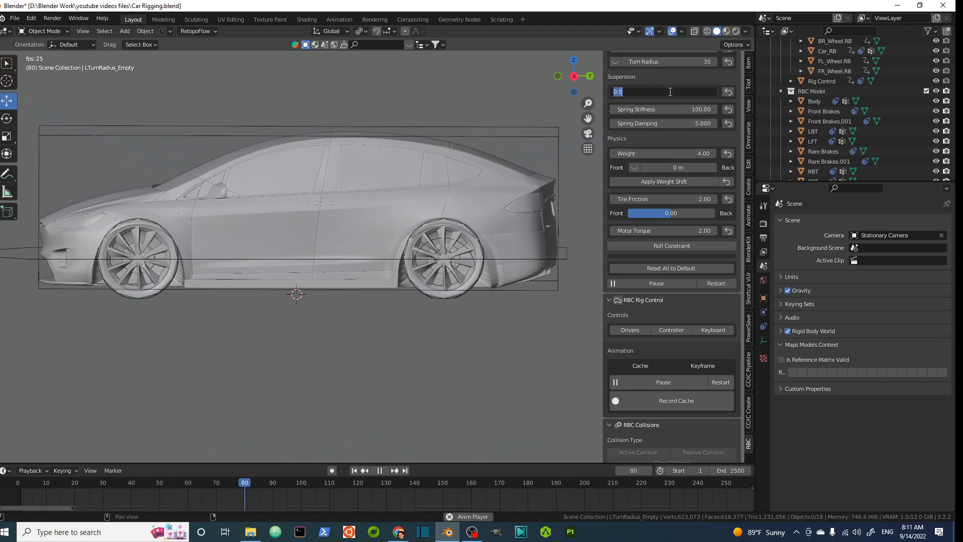
key(BackSpace)
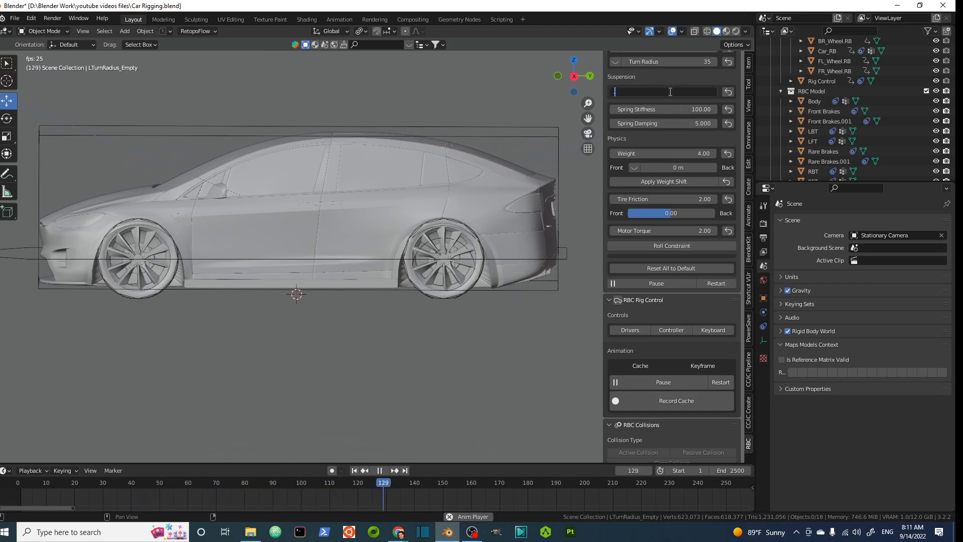
key(Return)
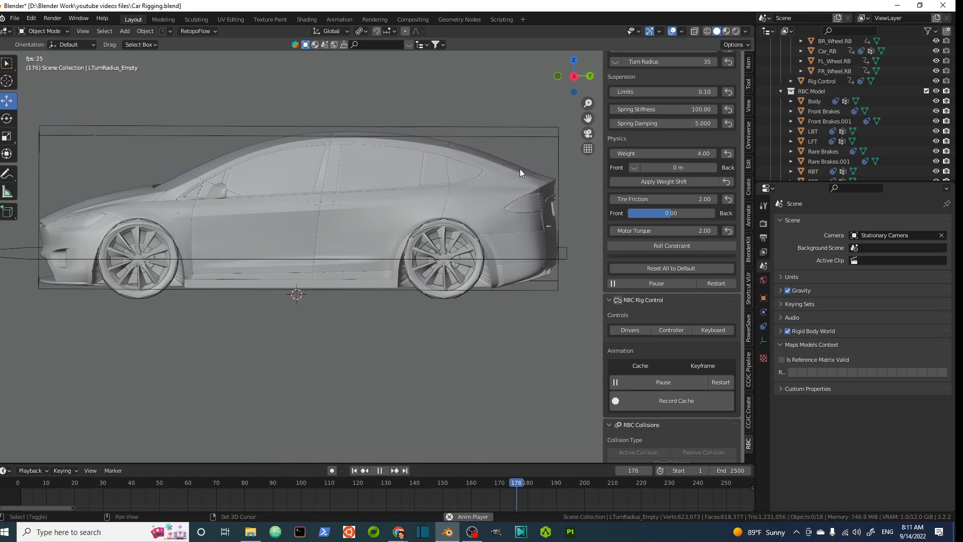
key(shift+Left)
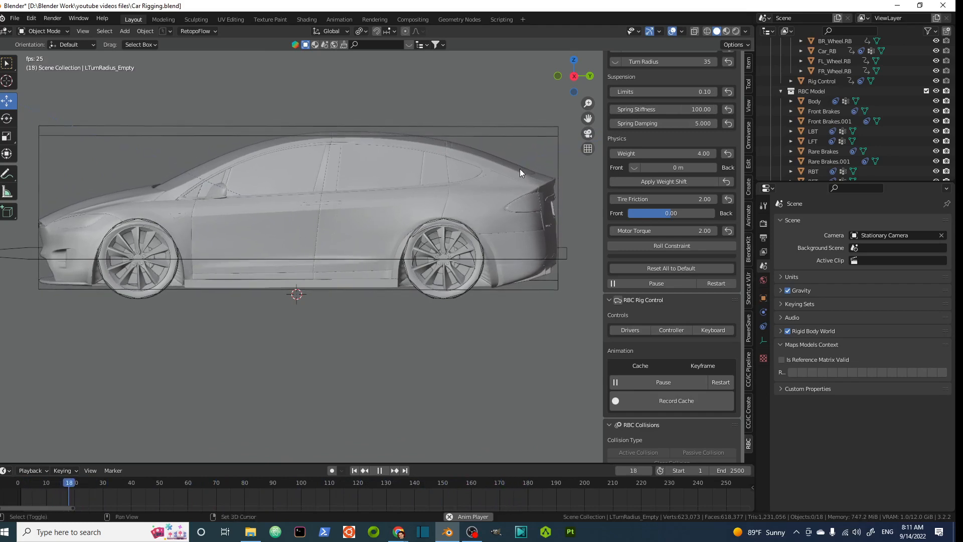
key(shift+Left)
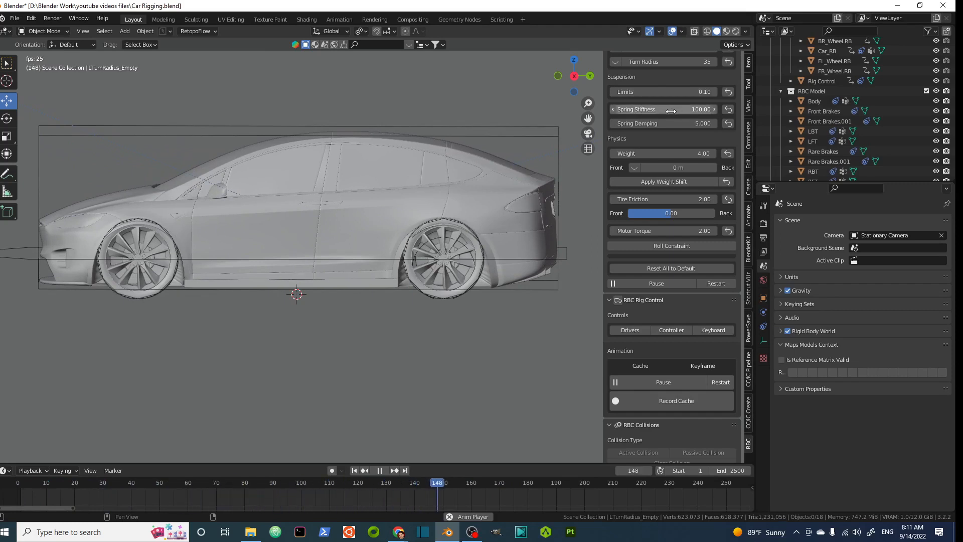
- Set the suspension's Spring Stiffness to 200 and replay the simulation from the first frame
click(671, 110)
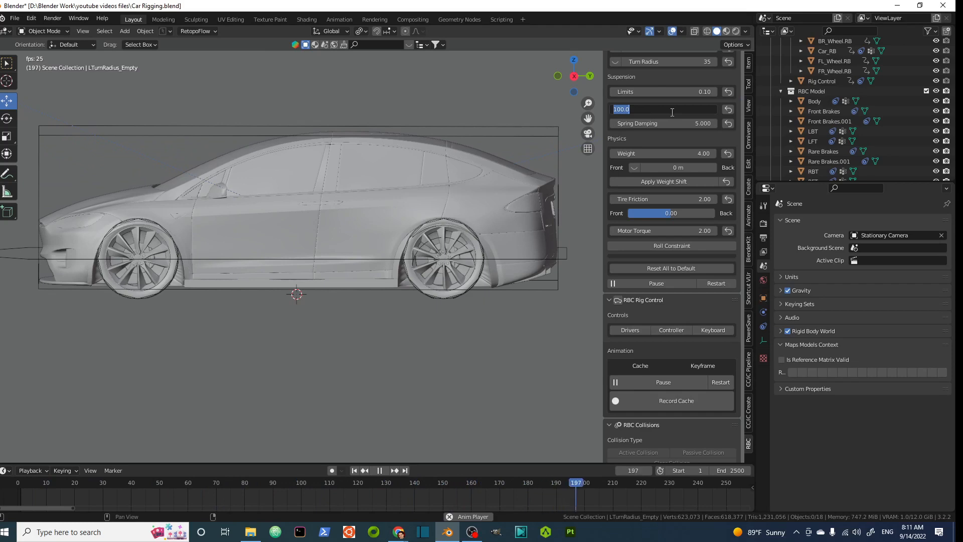
text(2)
key(Return)
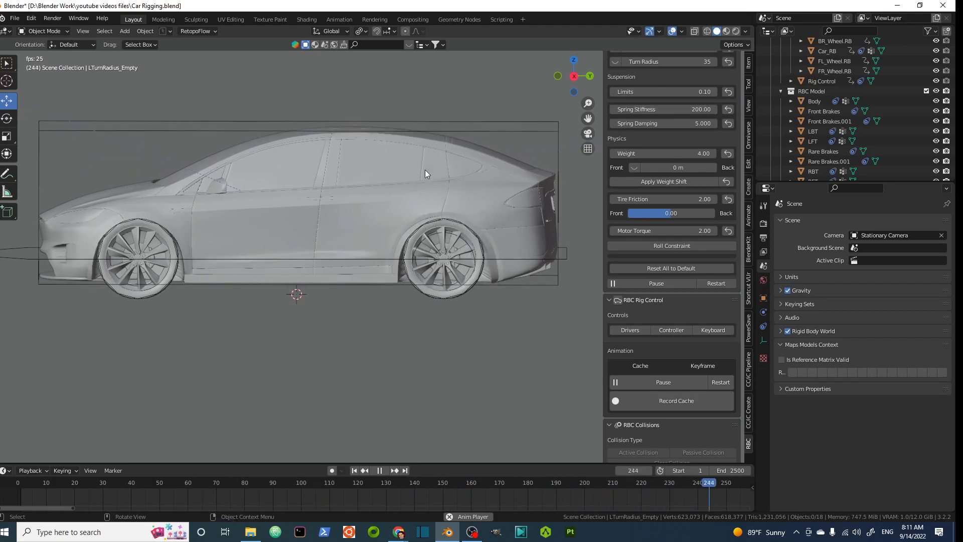
key(shift+Left)
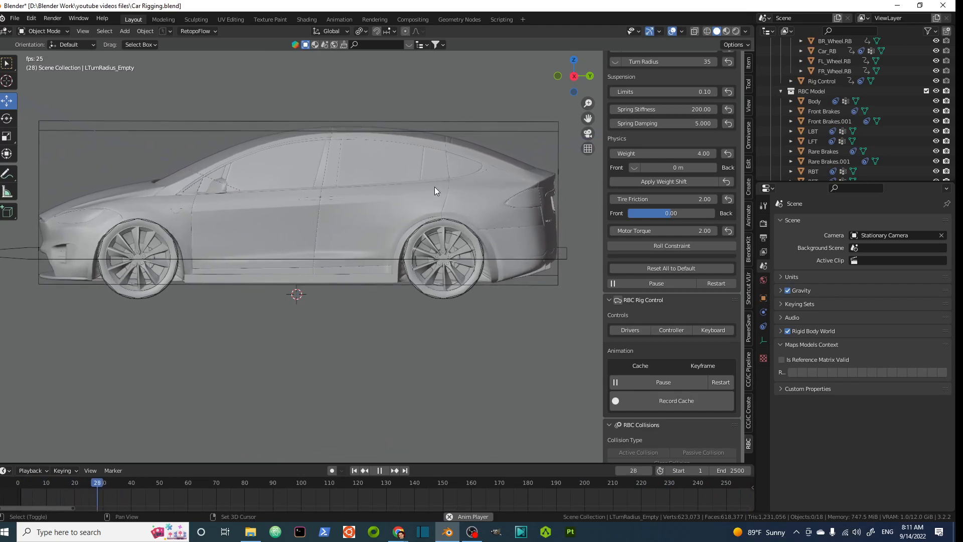
- Set the suspension's Spring Stiffness to 250 and replay the simulation from the first frame
click(678, 109)
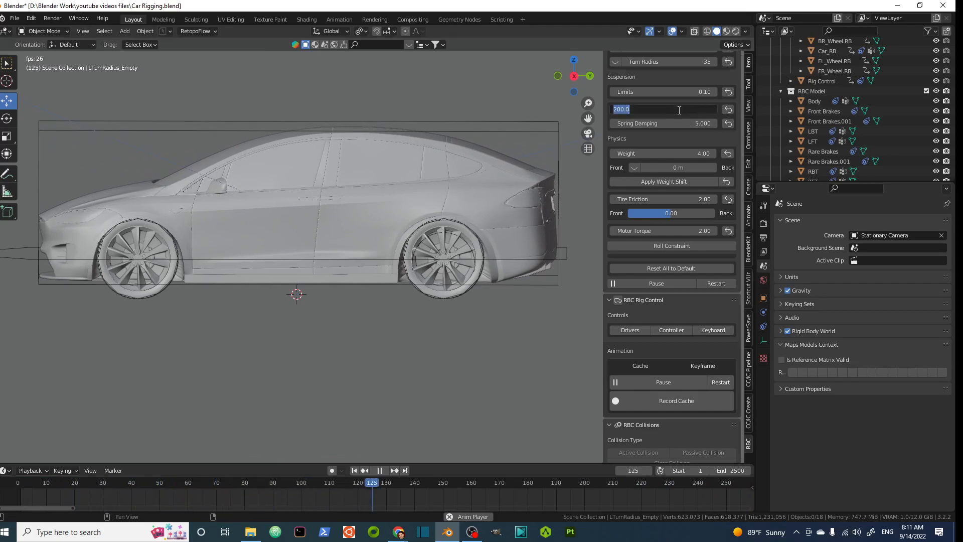
text(250)
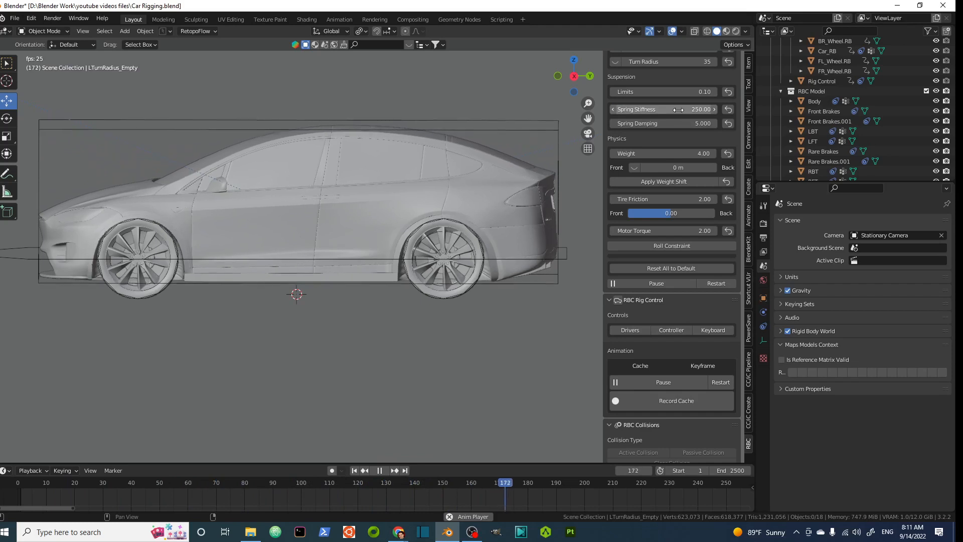
key(Return)
key(shift+Left)
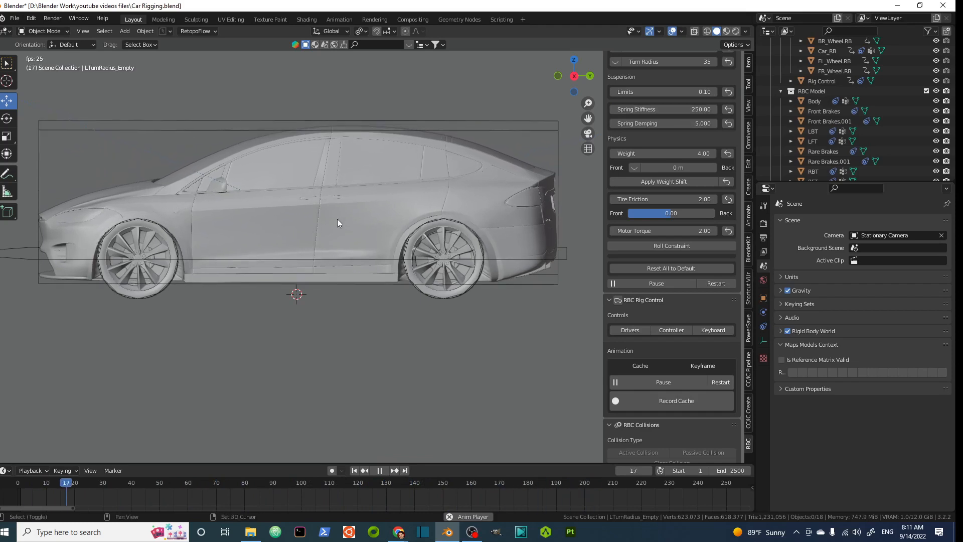
key(shift+Left)
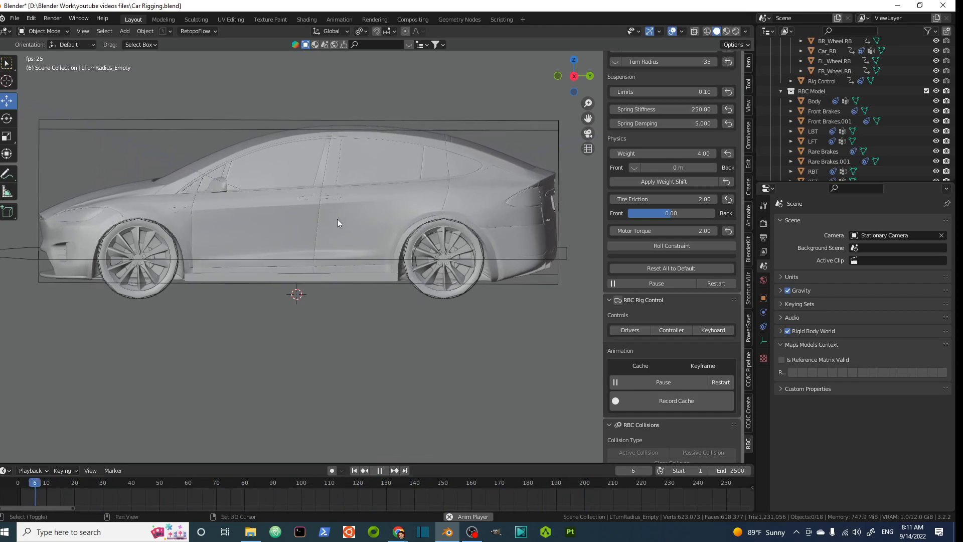
- Replay the simulation from the first frame, stop it, and return to frame 1
key(shift+Left)
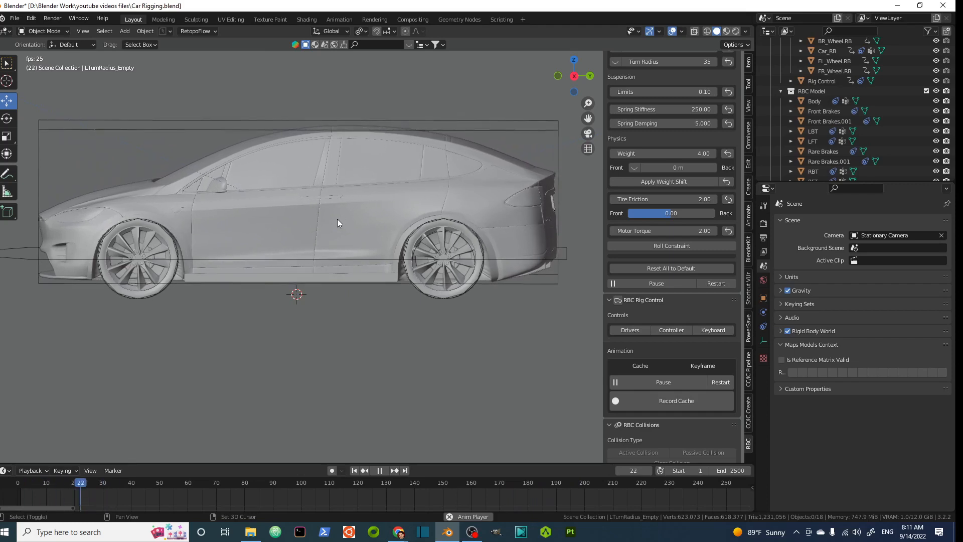
key(shift+Left)
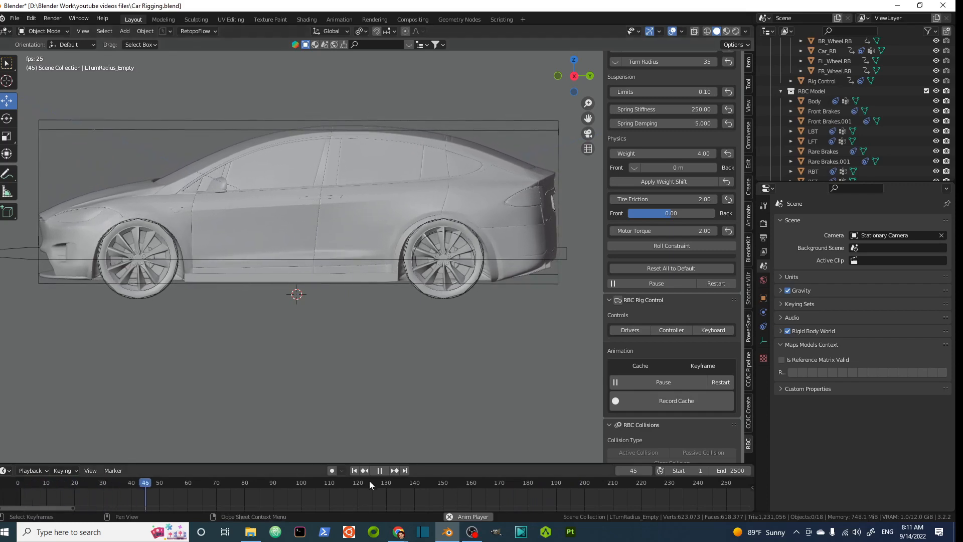
click(378, 471)
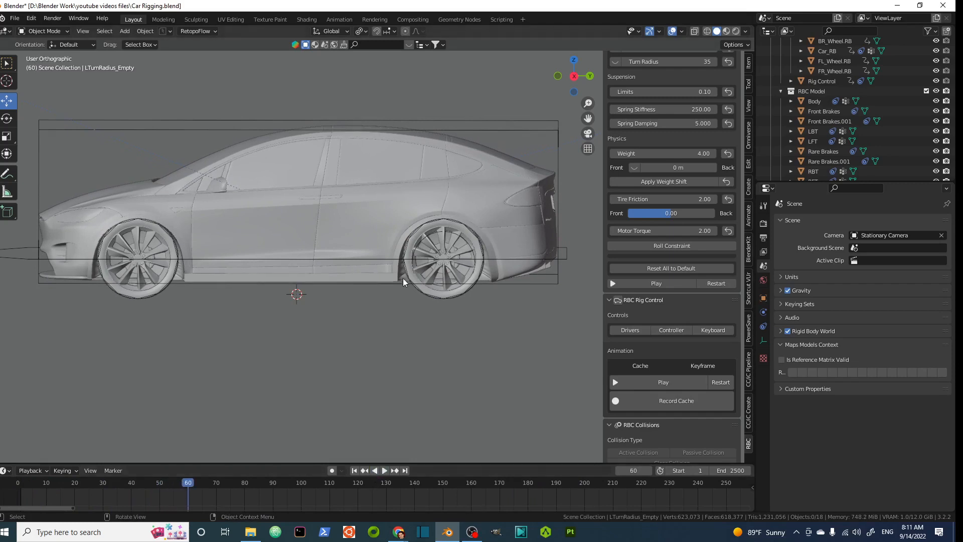
click(355, 471)
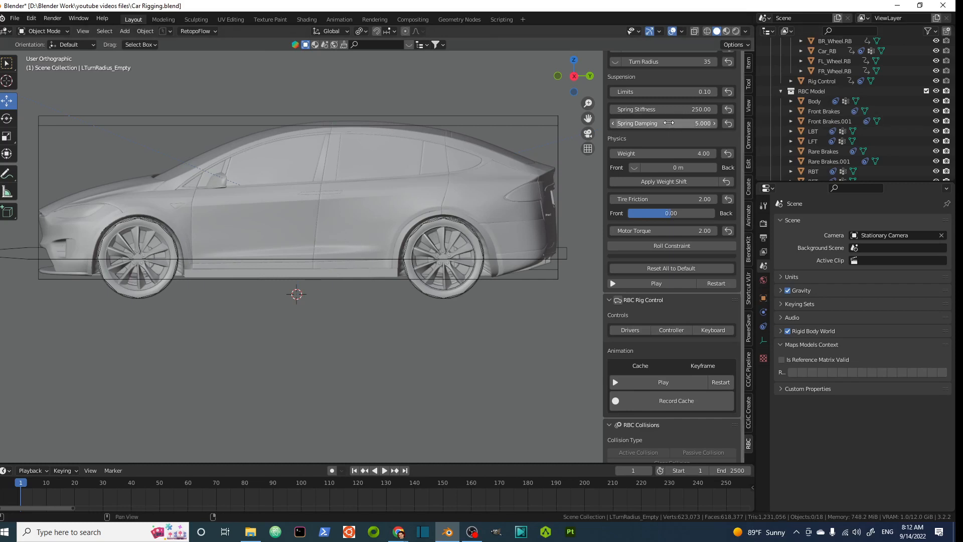
- Play the simulation and set the suspension's Spring Damping to 6
click(385, 470)
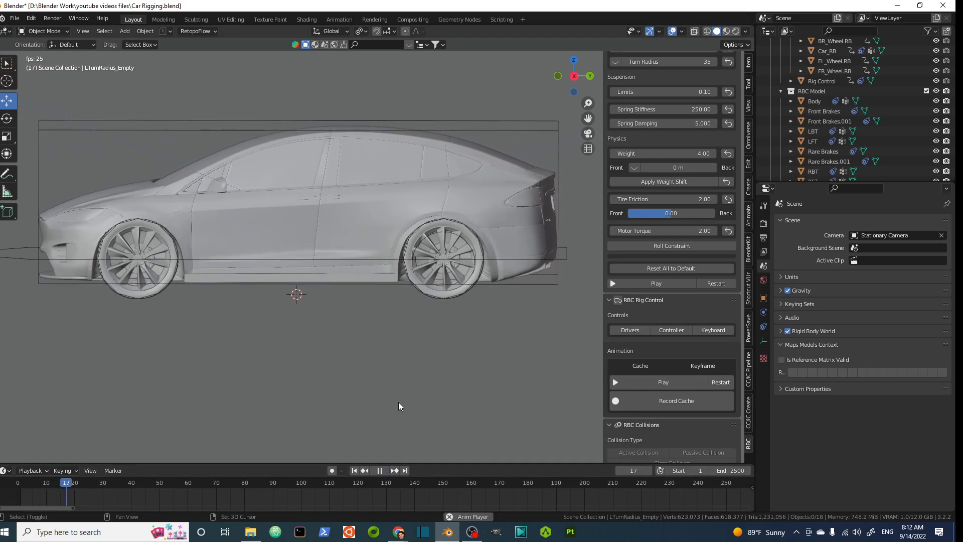
click(665, 123)
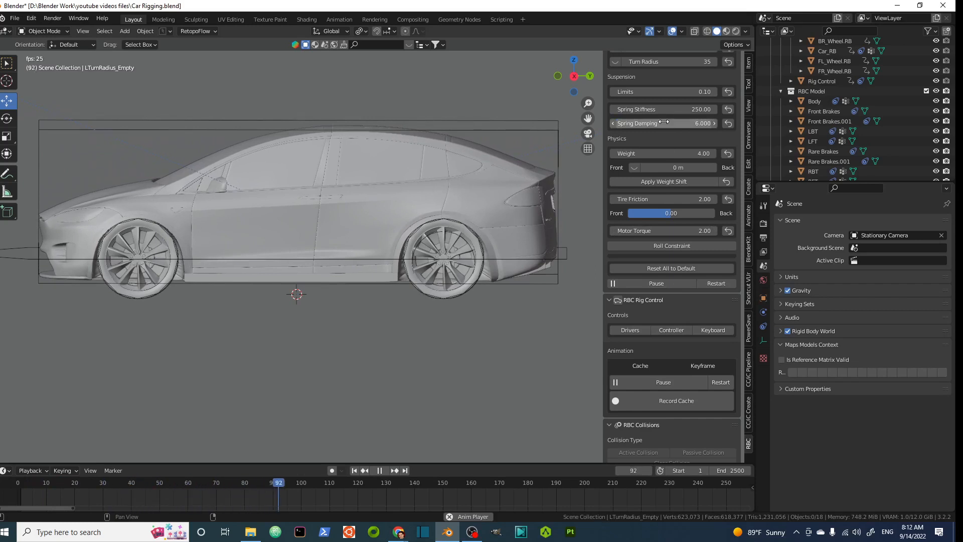
key(Return)
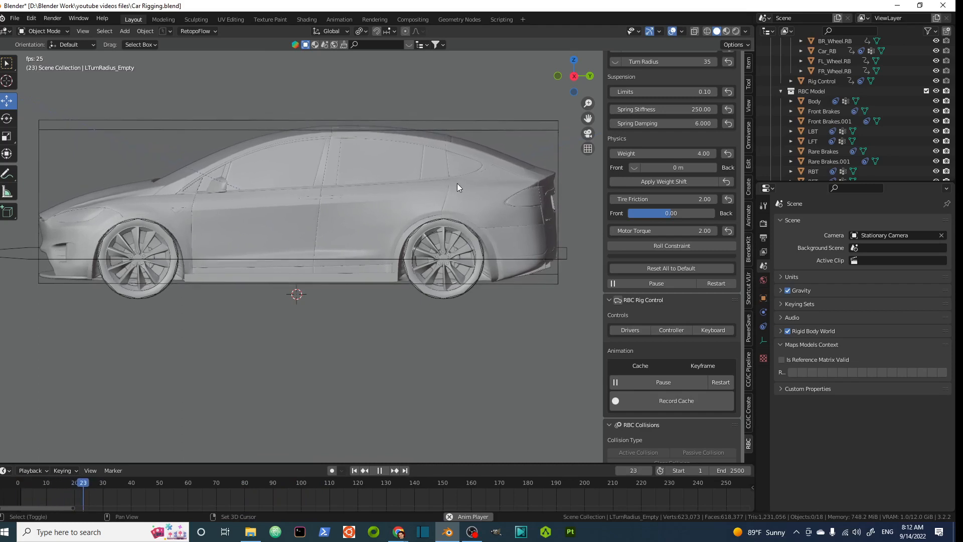
- Set the suspension's Spring Damping to 7, replay the simulation from the first frame, and reset it to frame 1
click(681, 125)
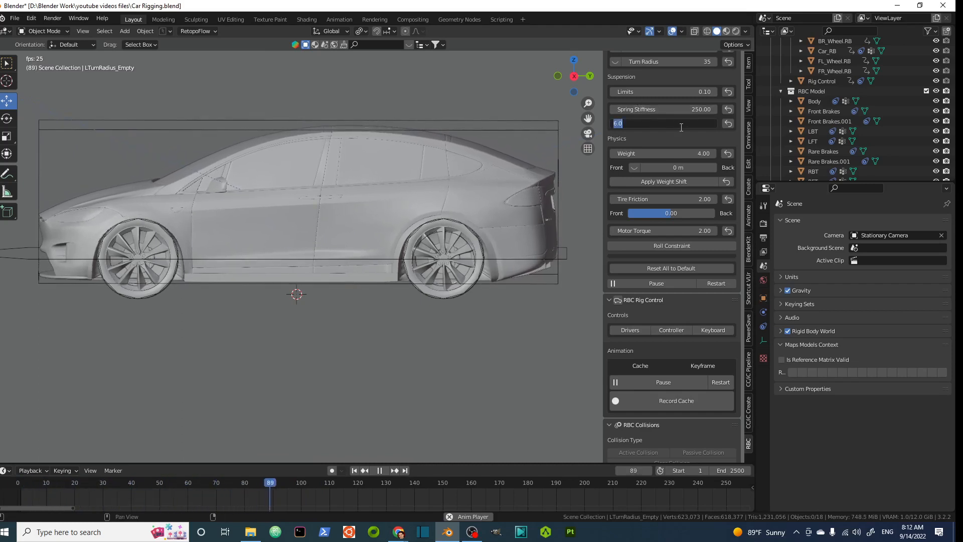
text(7)
key(Return)
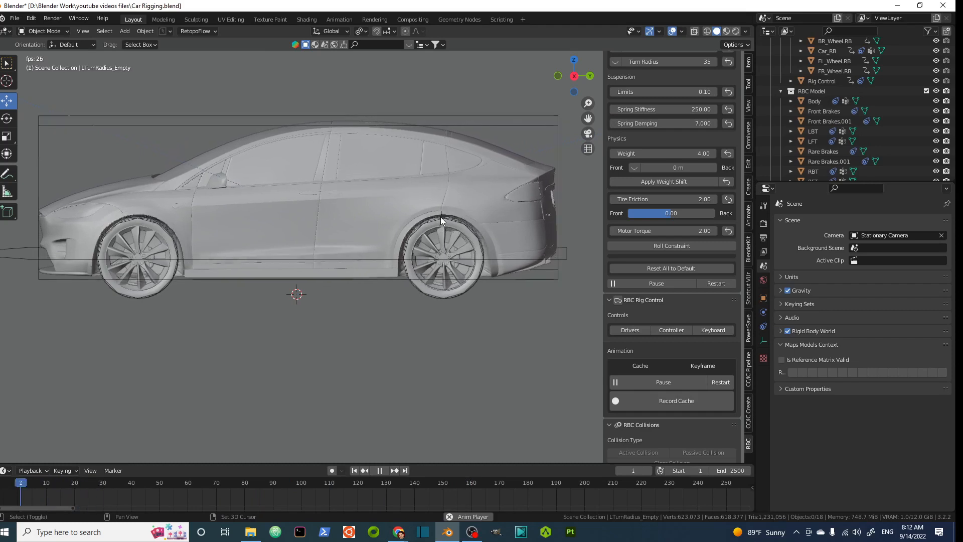
key(shift+Left)
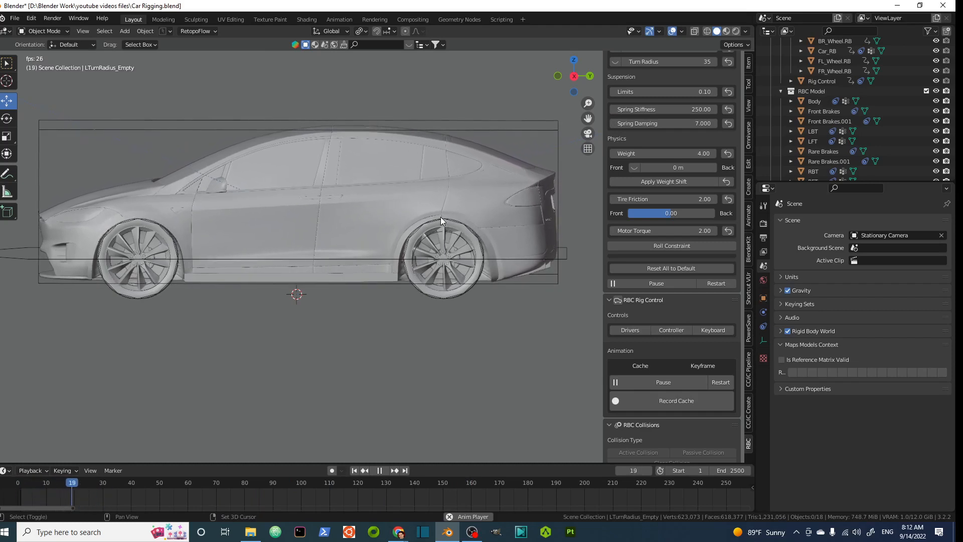
key(shift+Left)
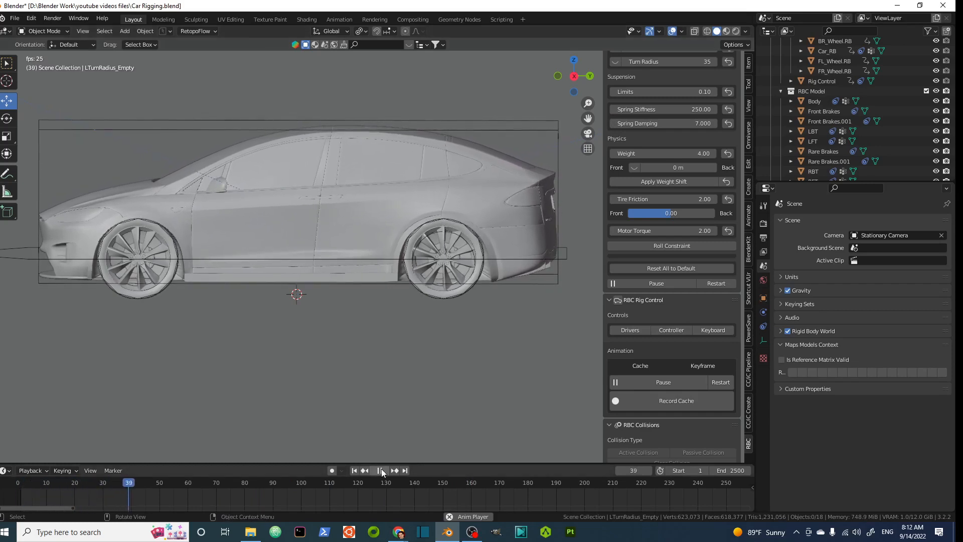
click(380, 471)
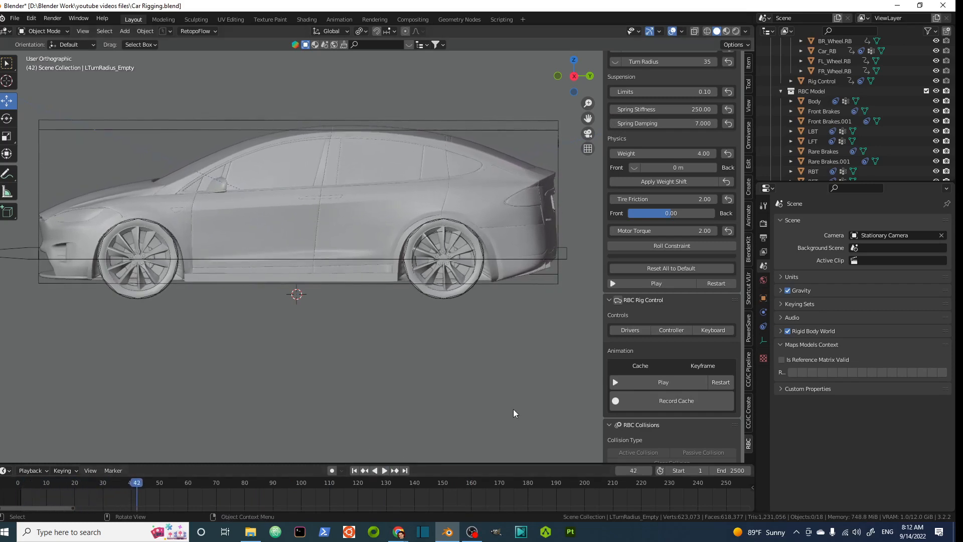
click(356, 471)
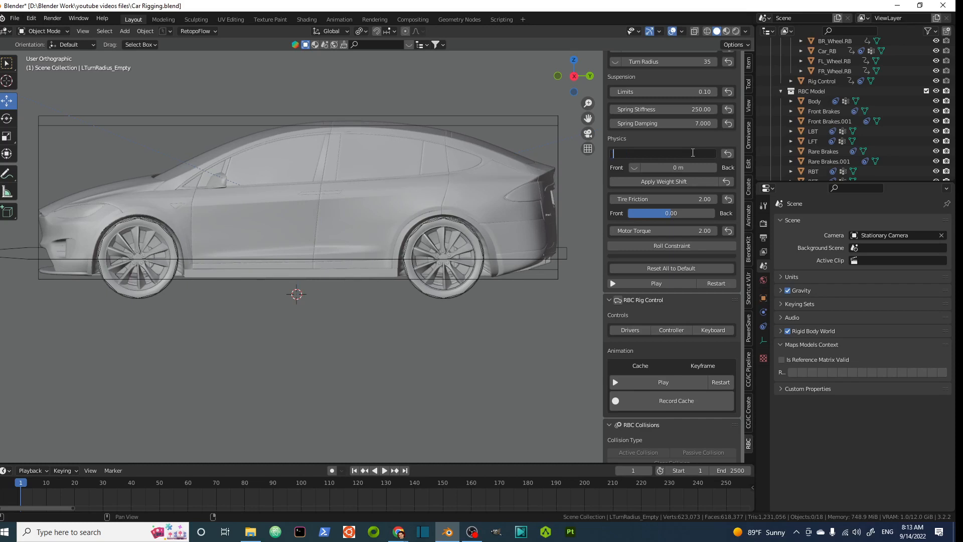
- Play the simulation and set the car's Weight to 3
key(Return)
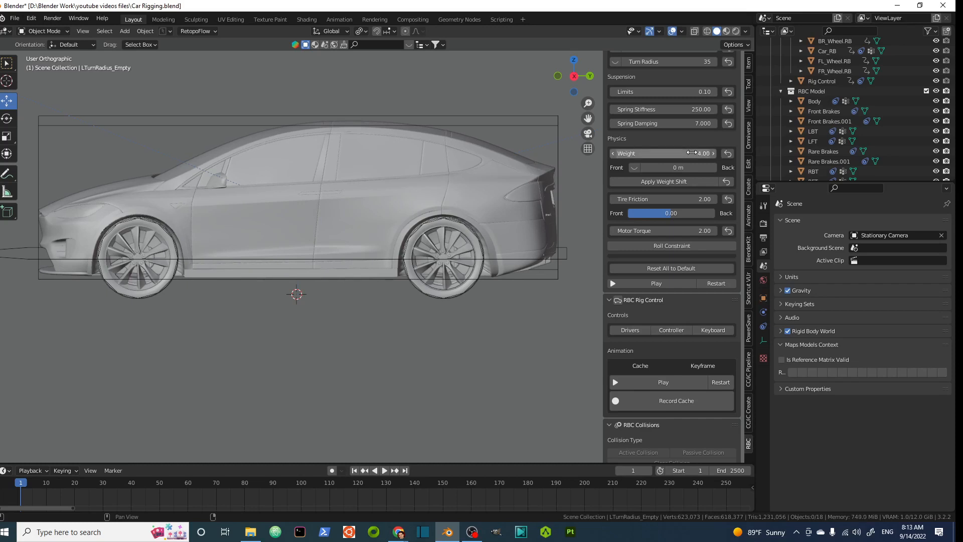
click(384, 470)
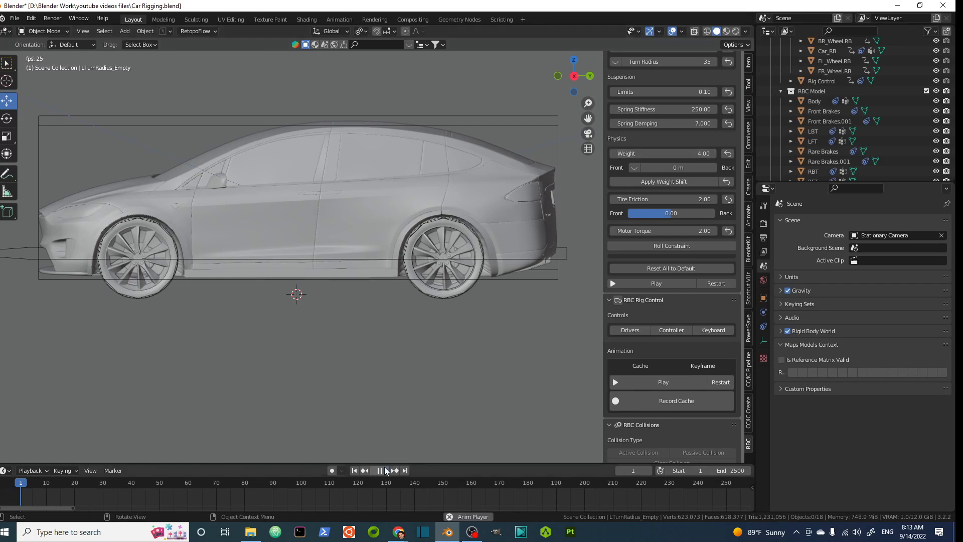
click(683, 153)
text(3)
key(Return)
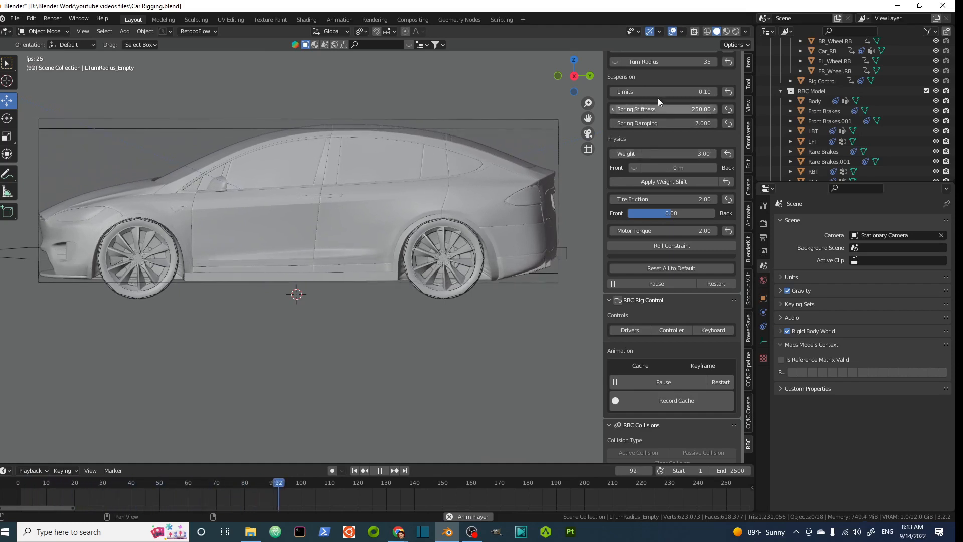
- Test a Weight of 2 in the running simulation, restore the Weight to 4, and pause playback
click(685, 151)
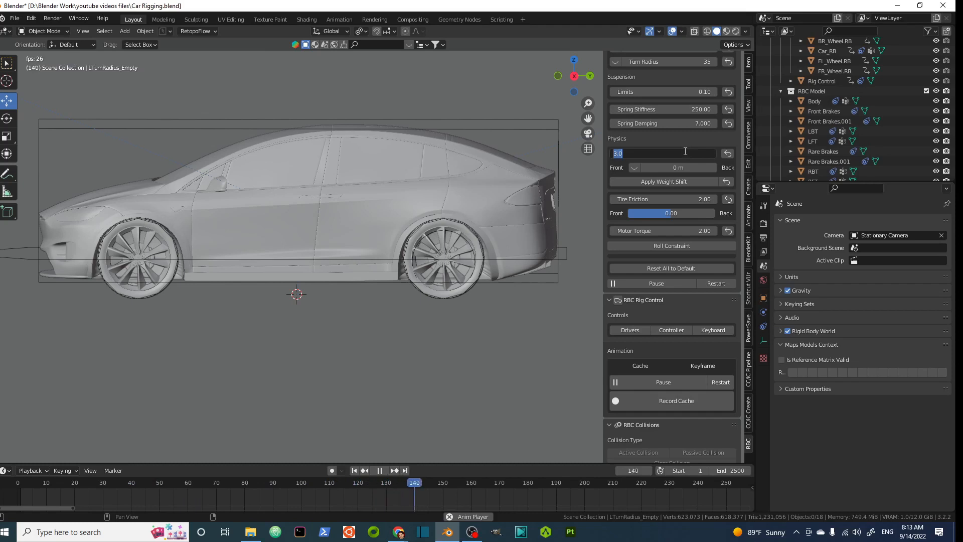
text(2)
key(Return)
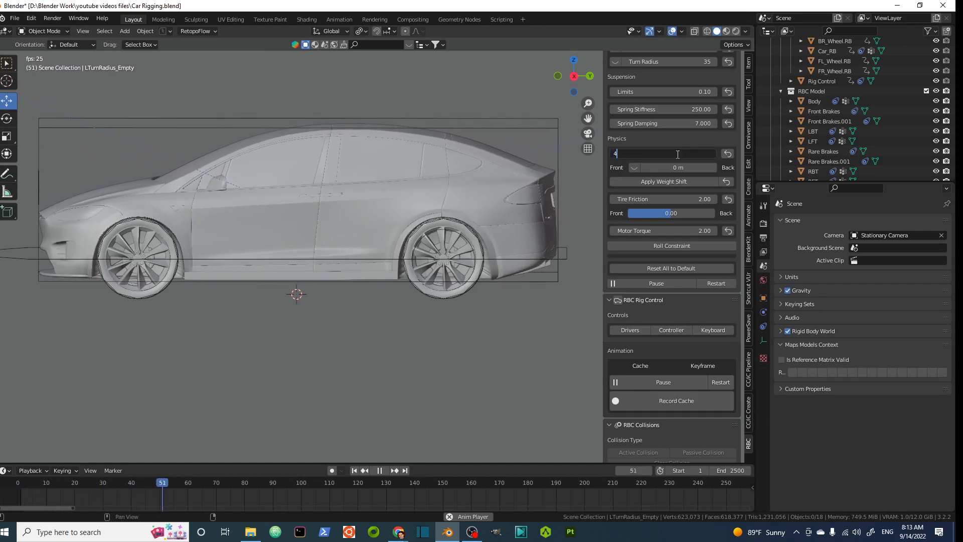
key(shift+Left)
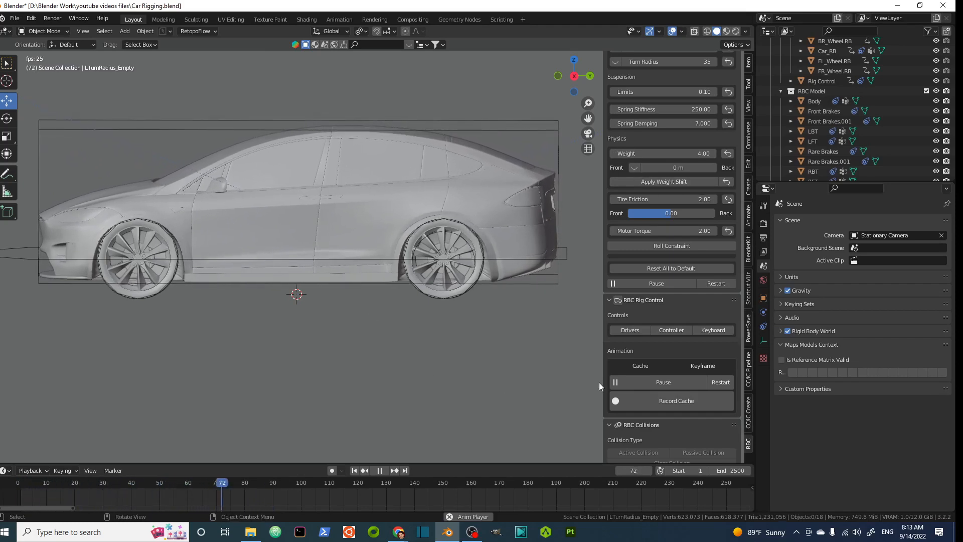
click(637, 381)
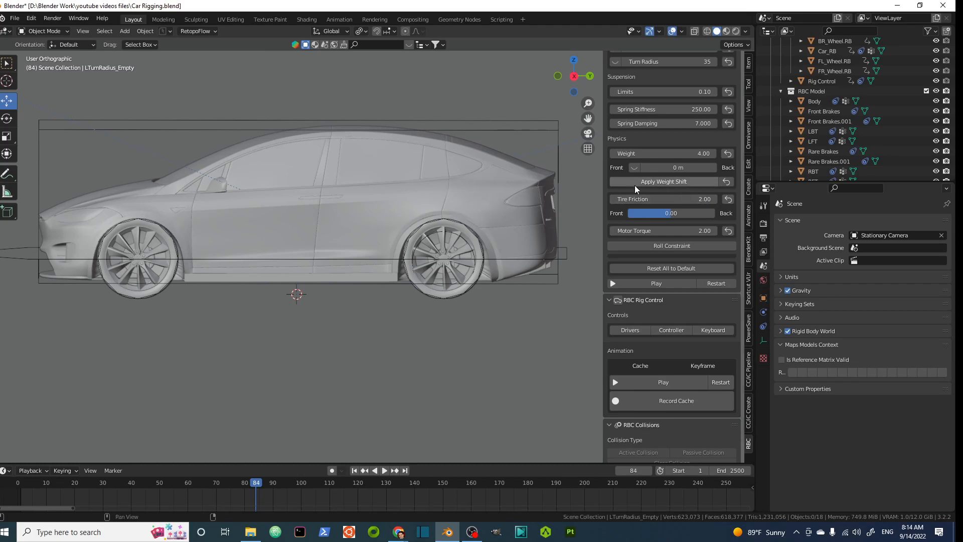
- Show the weight position empty, move it about 0.27 m toward the car's front, and apply the weight shift
click(635, 168)
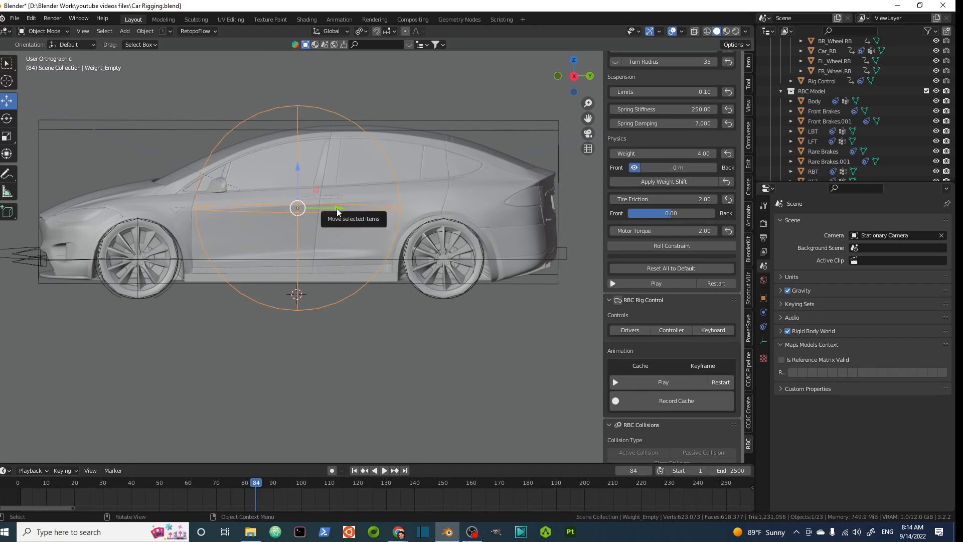
drag(337, 209, 308, 205)
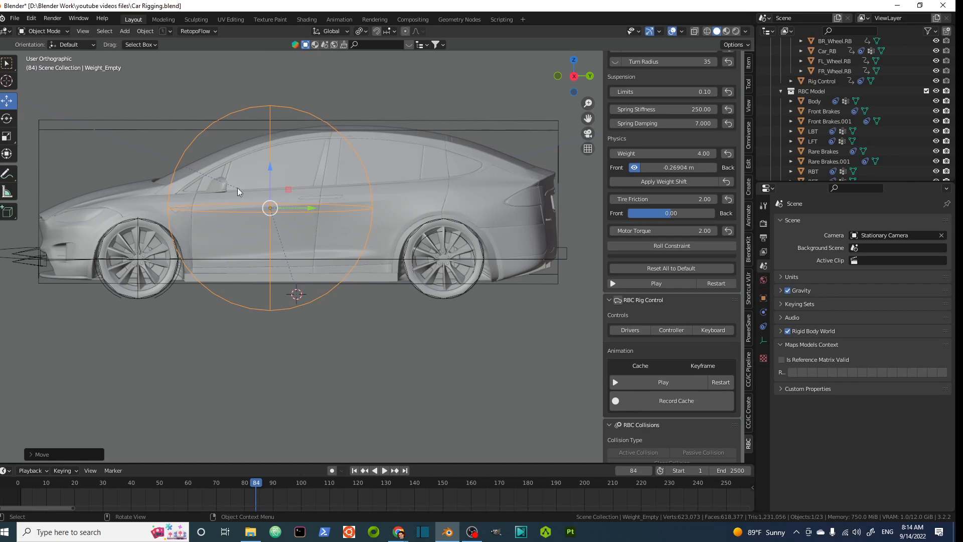
click(664, 182)
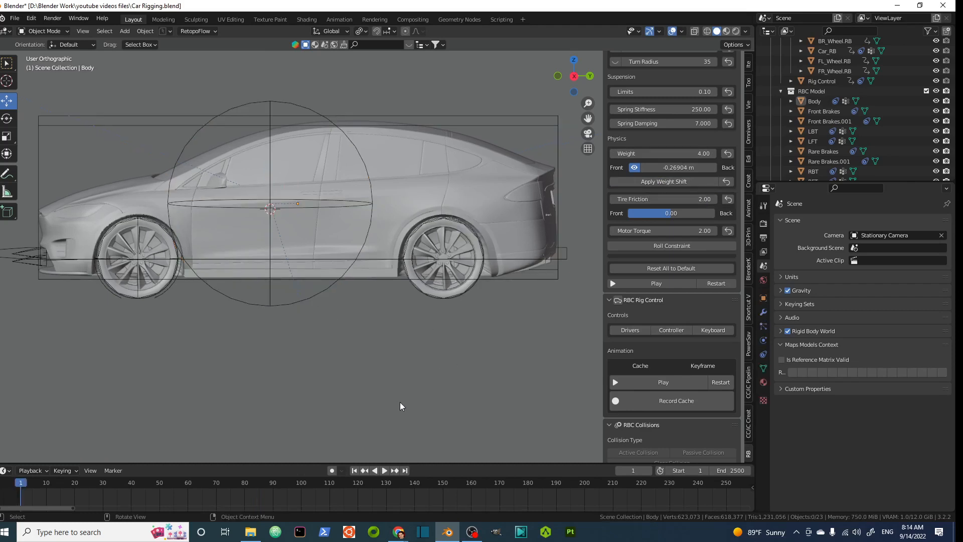
- Play the simulation to test the shifted weight, stop it, and return to frame 1
click(634, 381)
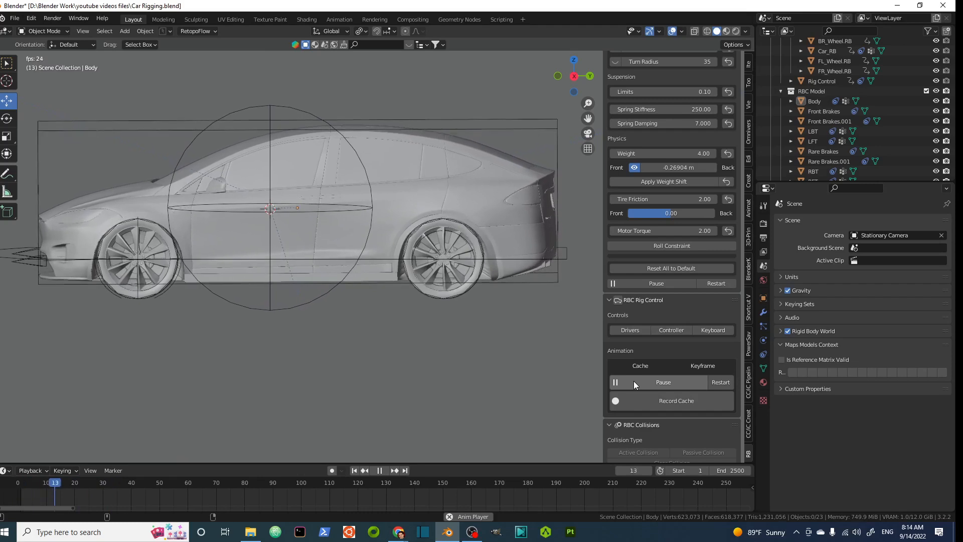
click(377, 471)
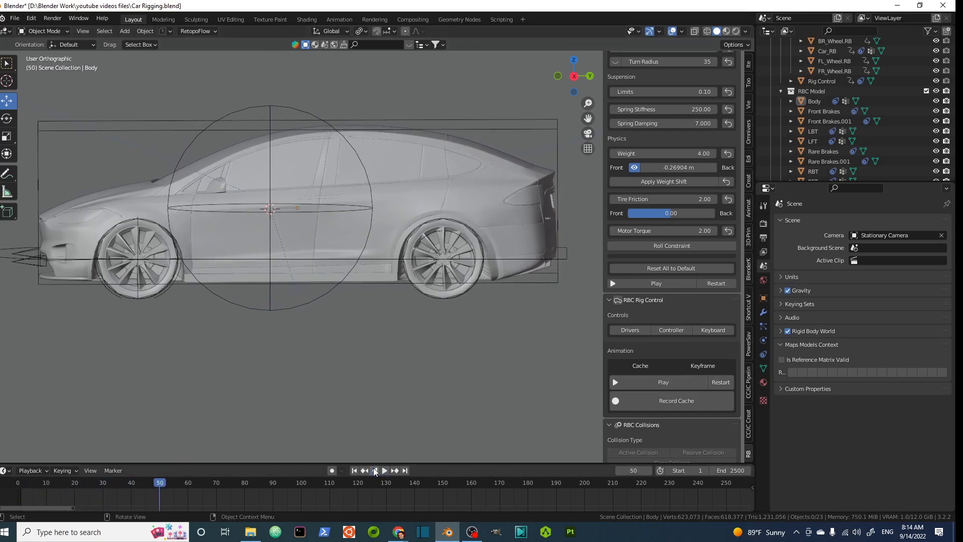
click(355, 470)
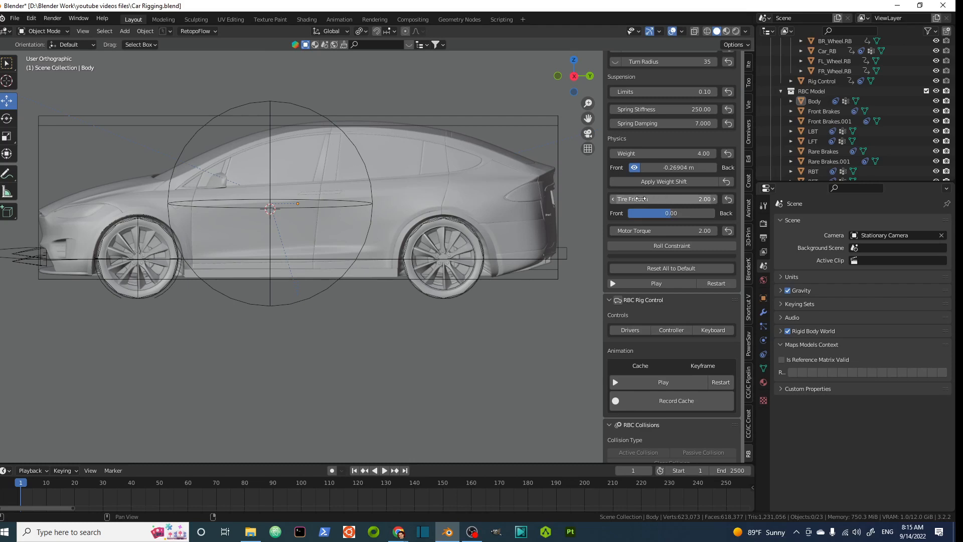
- Set the Tire Friction to 5
drag(640, 199, 645, 199)
click(655, 201)
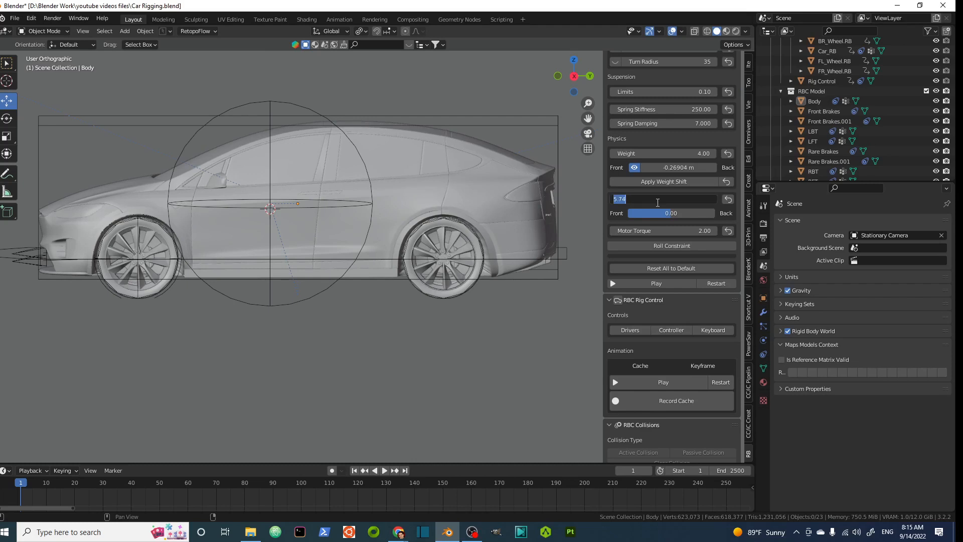
text(5)
key(Return)
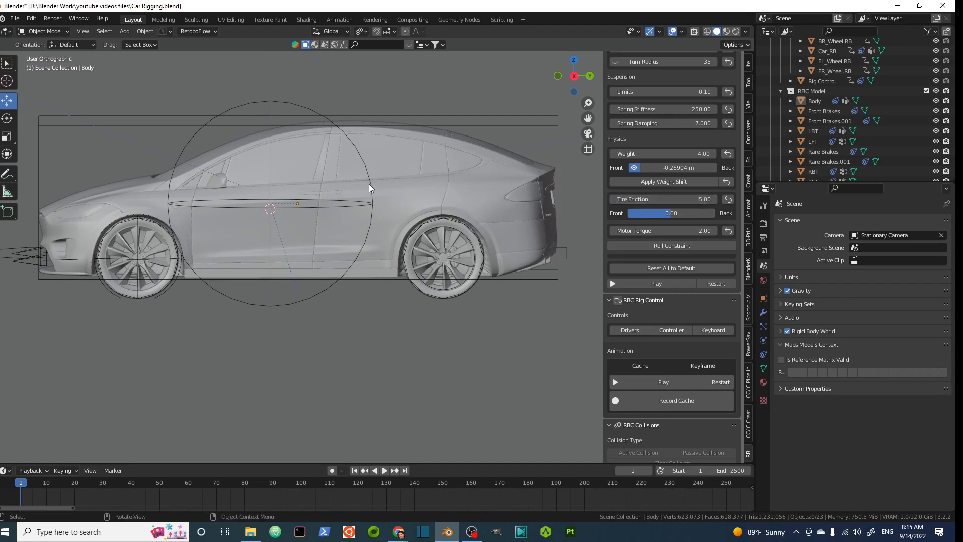
- Hide the weight position empty around the car
scroll(368, 184, down, 4)
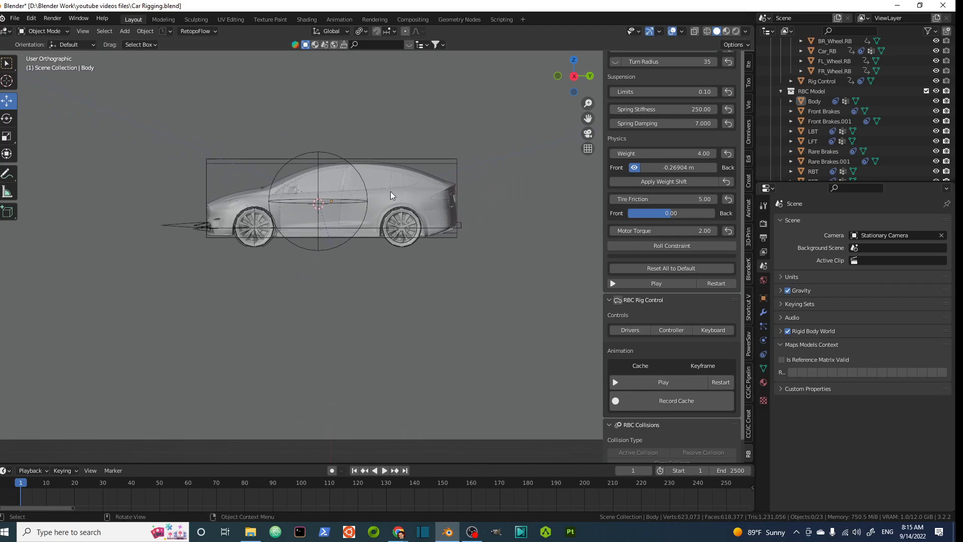
middle_drag(390, 192, 375, 218)
scroll(375, 218, up, 3)
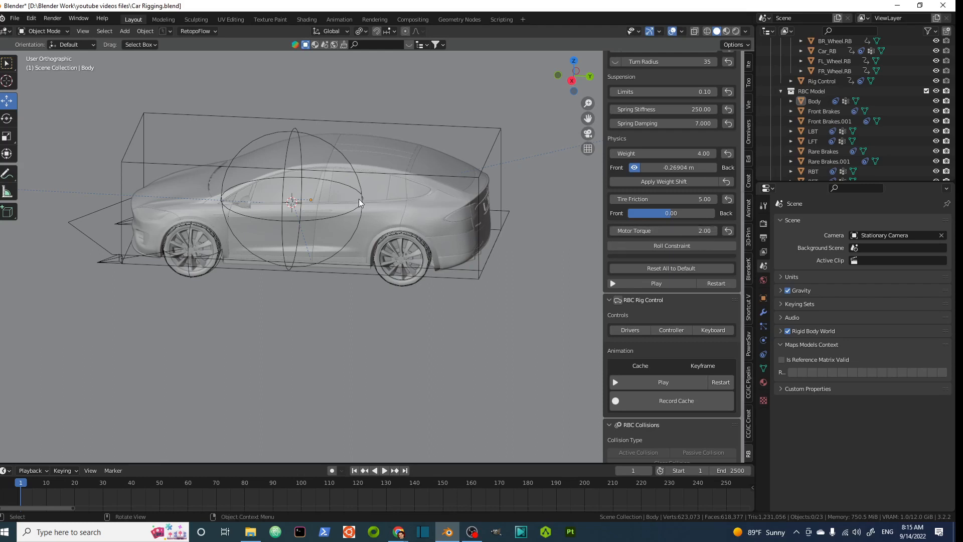
shift+middle_drag(335, 194, 364, 189)
scroll(387, 195, down, 8)
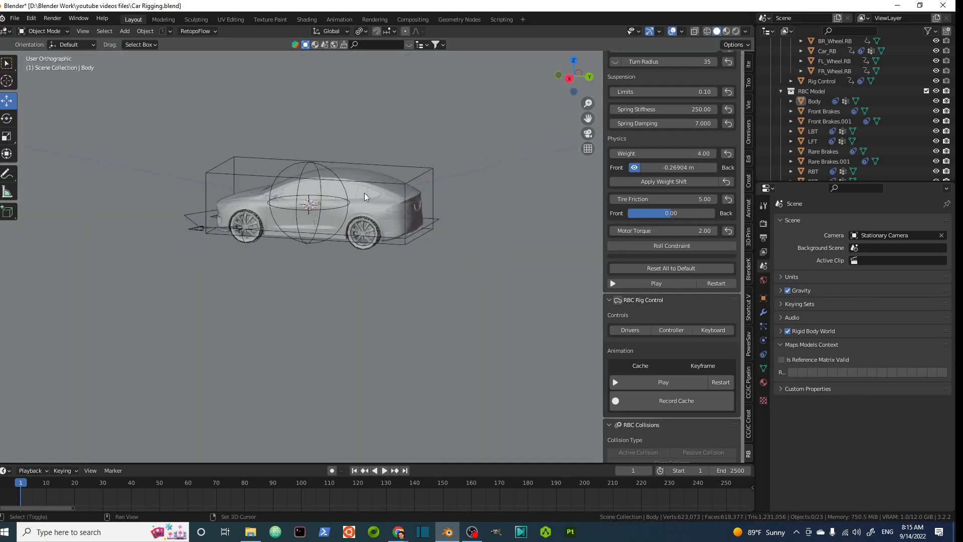
middle_drag(398, 204, 389, 198)
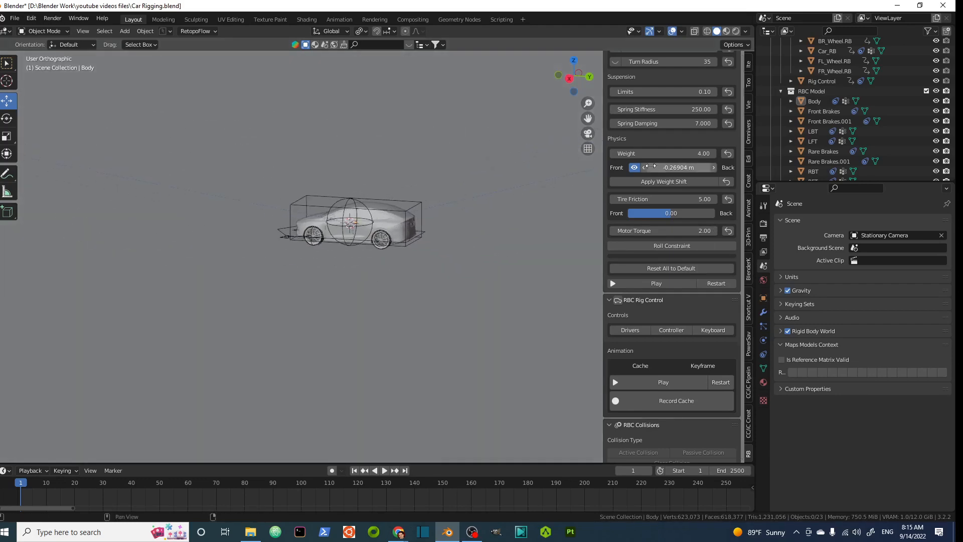
scroll(373, 217, up, 2)
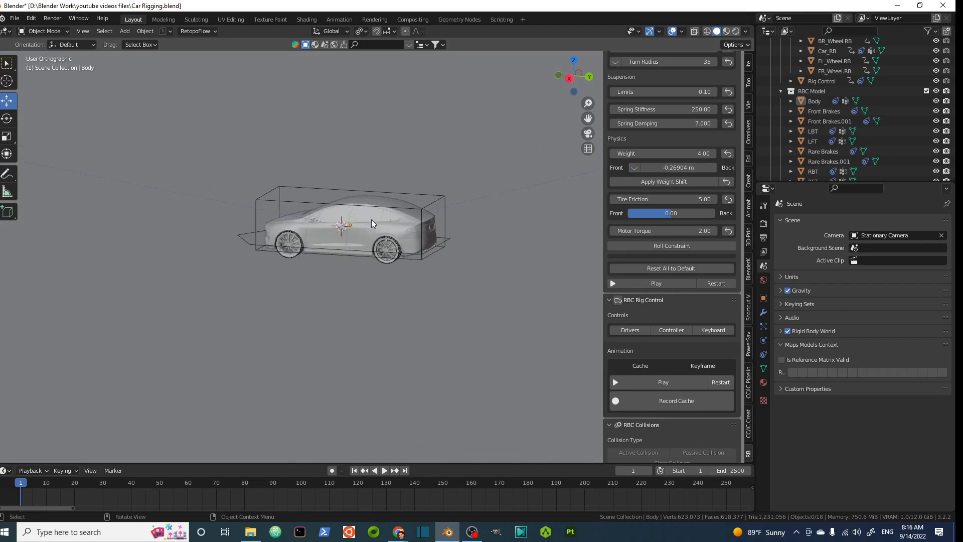
- Switch to the scene camera's view and enable the Drivers controls for the car rig
key(KP_0)
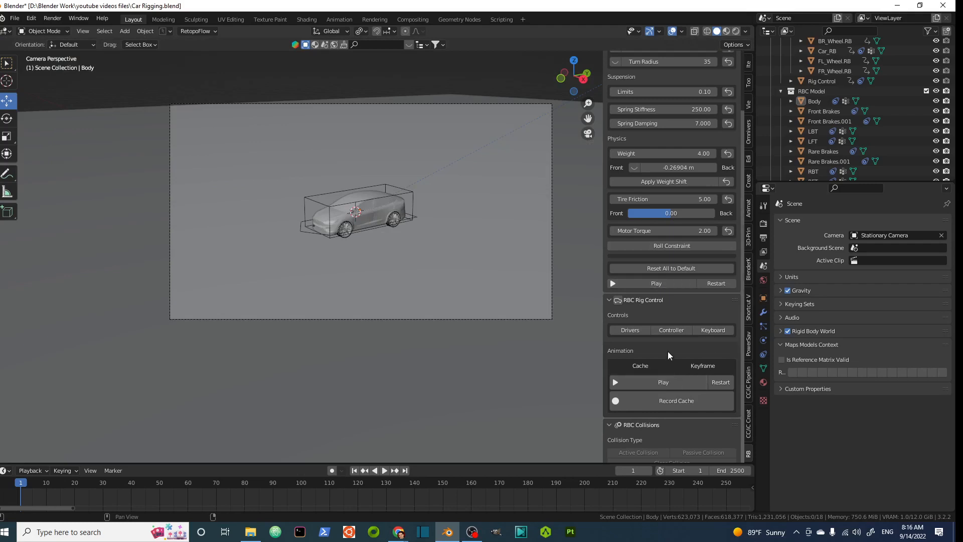
click(630, 333)
scroll(682, 333, down, 3)
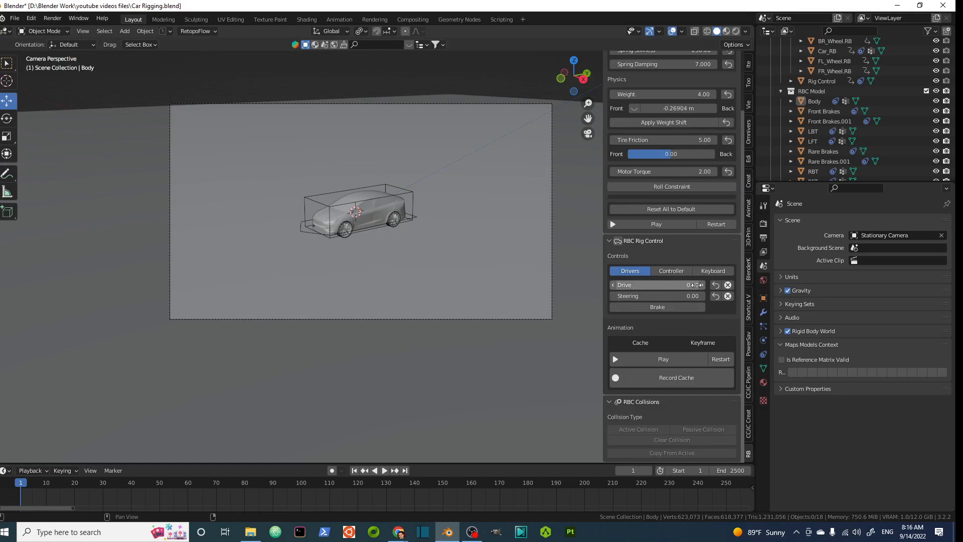
- Set the Drive value of the car rig's driver controls to 5
click(695, 285)
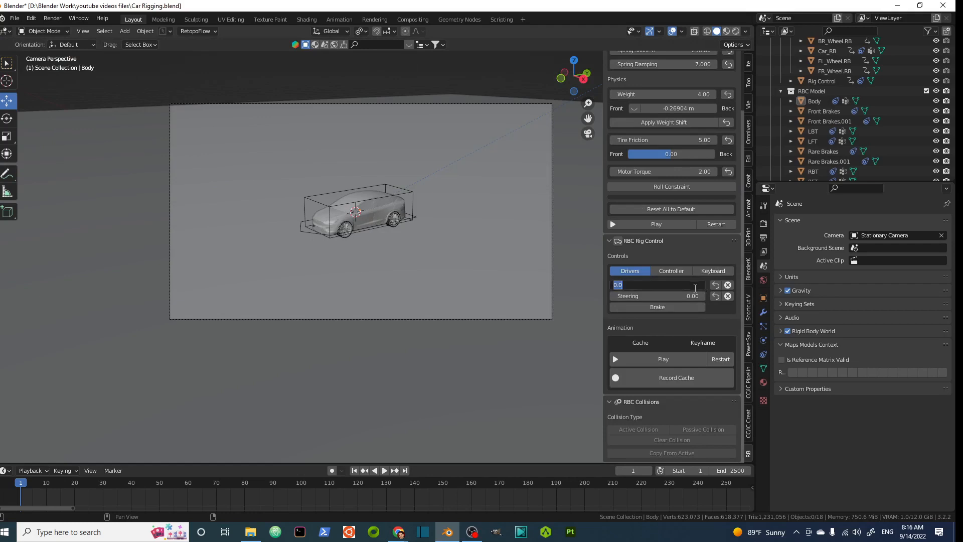
text(5)
key(Return)
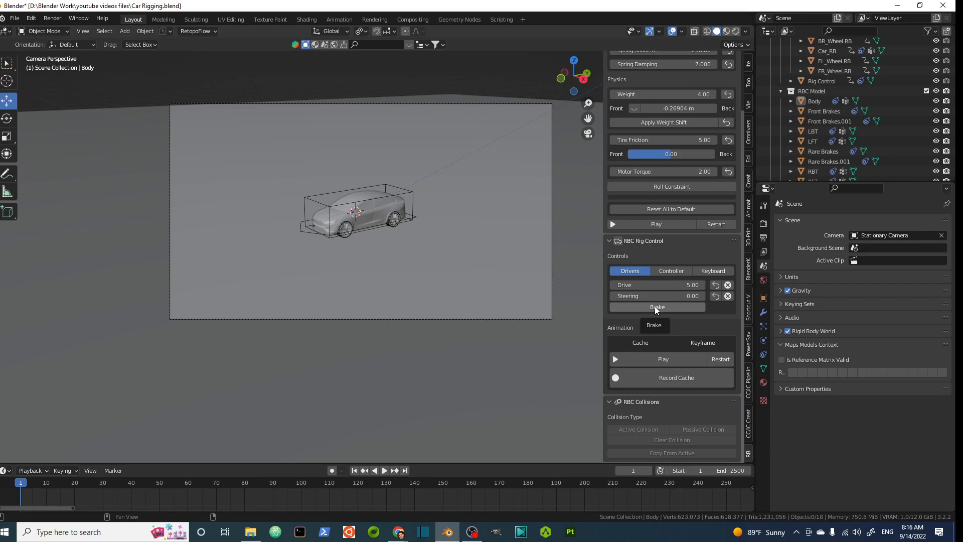
- Play the simulation to test driving, adjust Steering to -0.39 while the car moves, and apply the Brake
click(666, 365)
drag(663, 297, 627, 296)
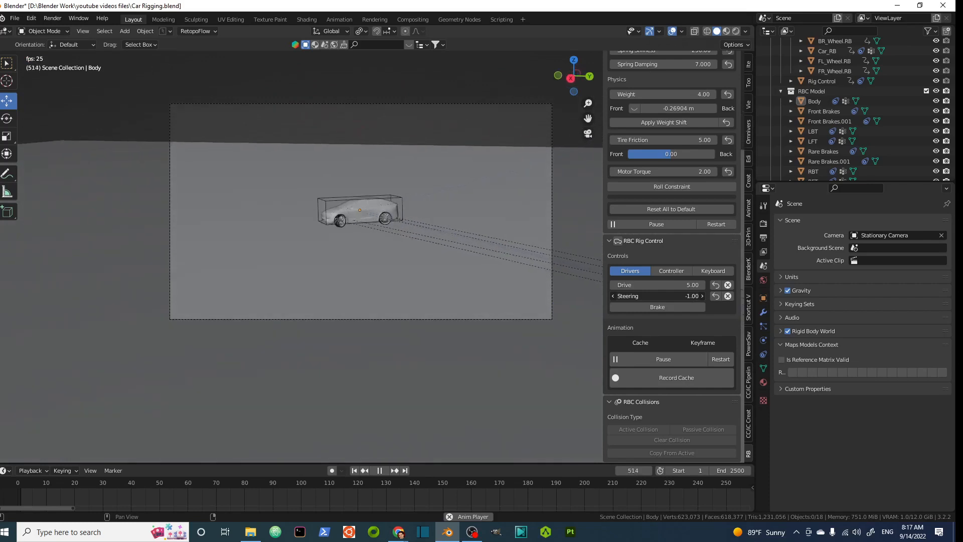
click(652, 306)
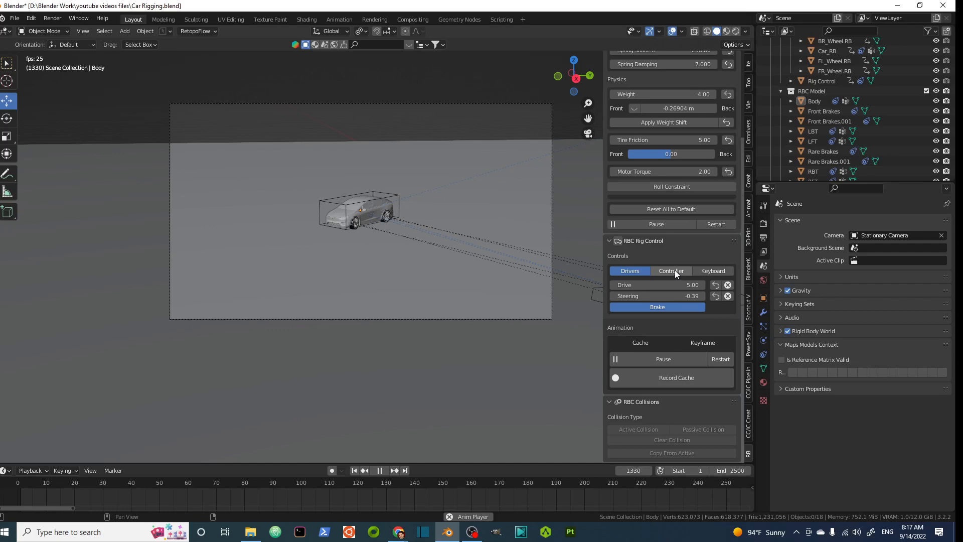
- Switch the rig control to Keyboard mode and show its list of driving keys
click(702, 270)
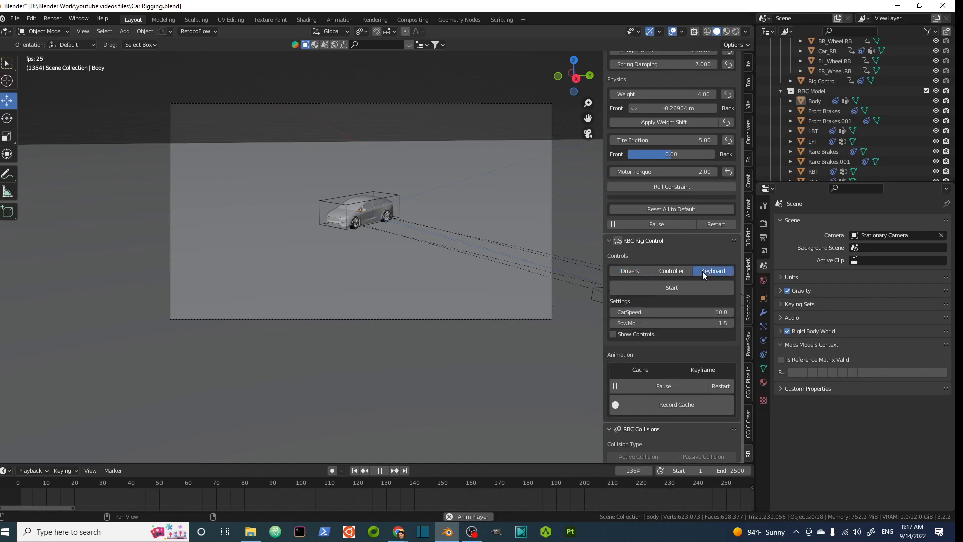
click(614, 334)
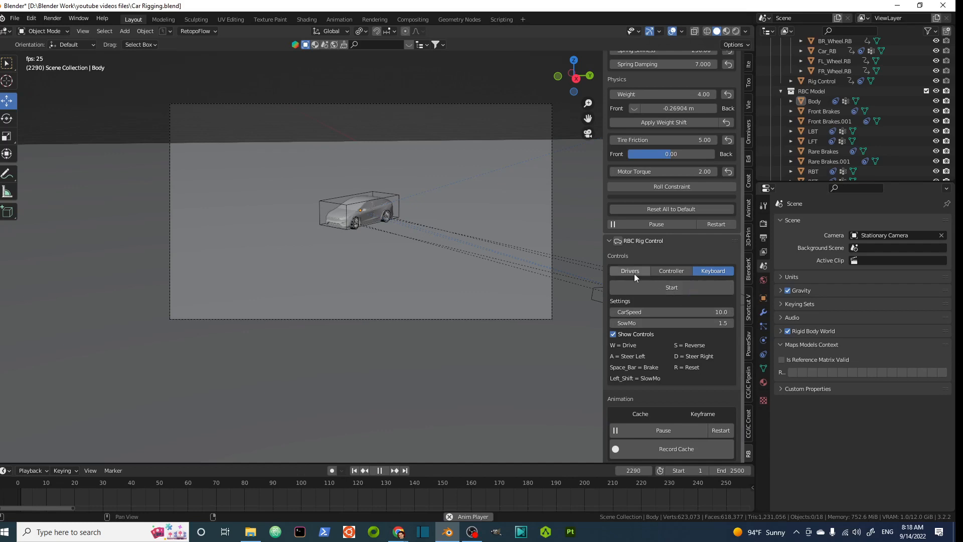
scroll(652, 251, down, 1)
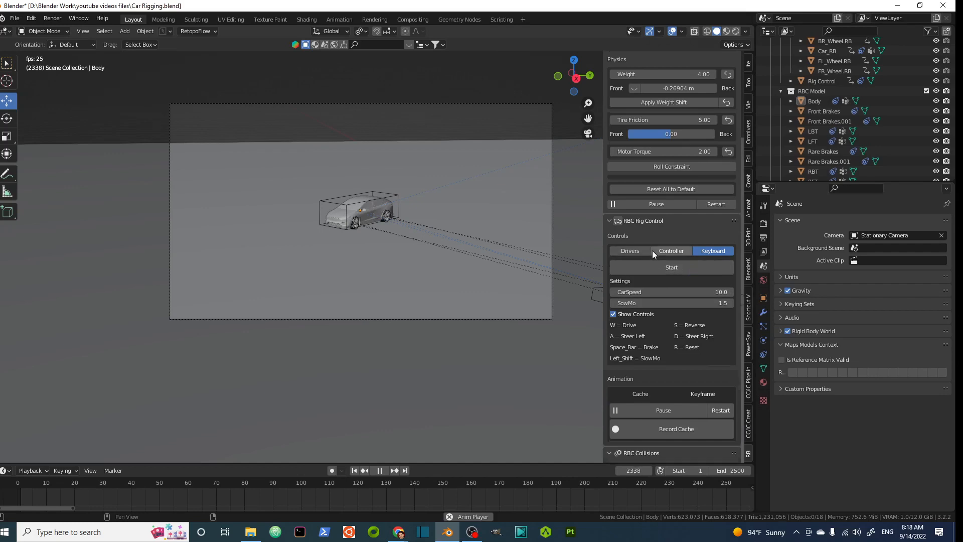
- Stop the simulation playback and return to frame 1
scroll(675, 180, up, 1)
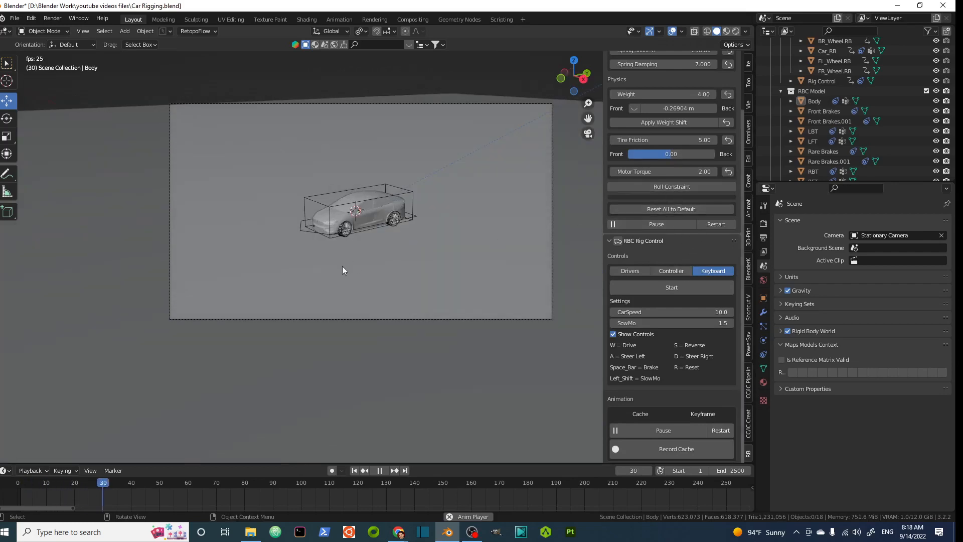
click(379, 470)
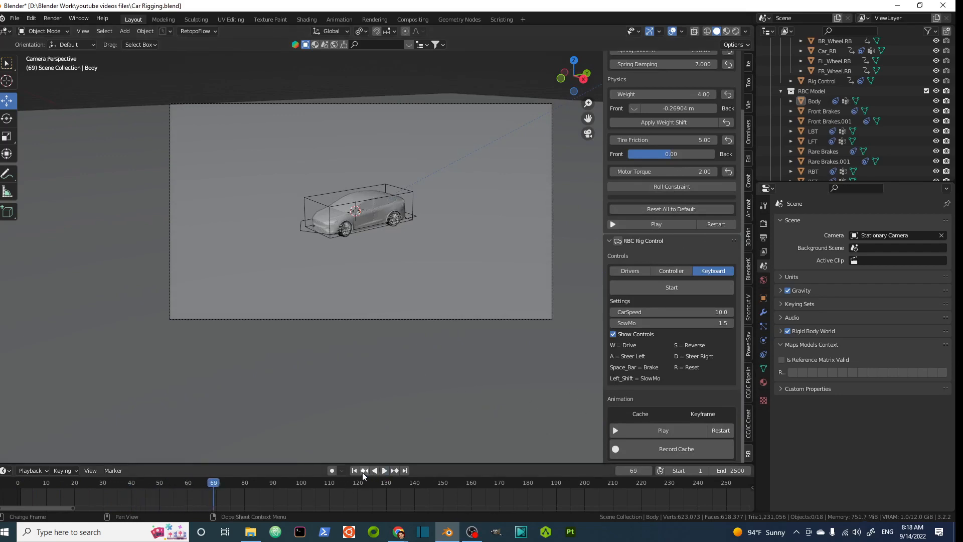
click(363, 471)
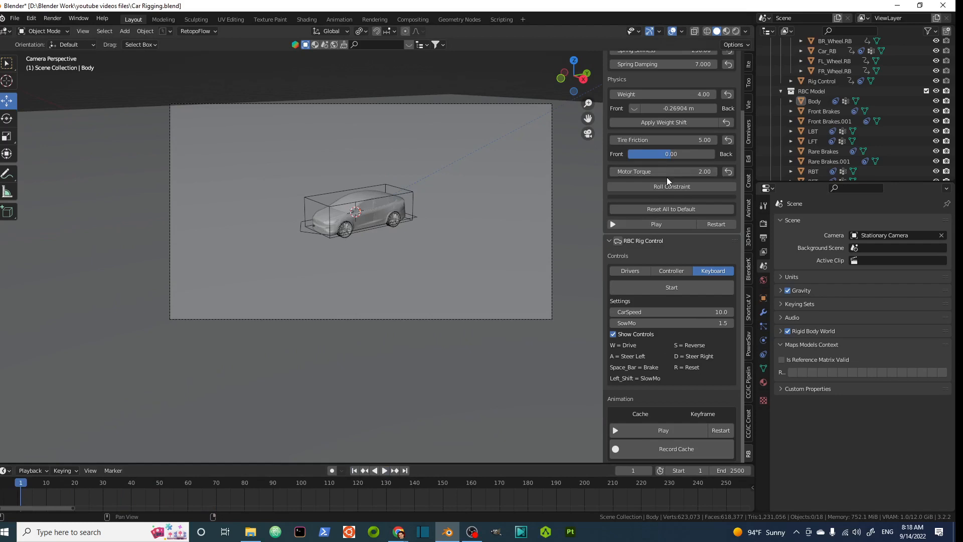
- Enable the car rig's Roll Constraint and enlarge the timeline area
scroll(686, 168, up, 3)
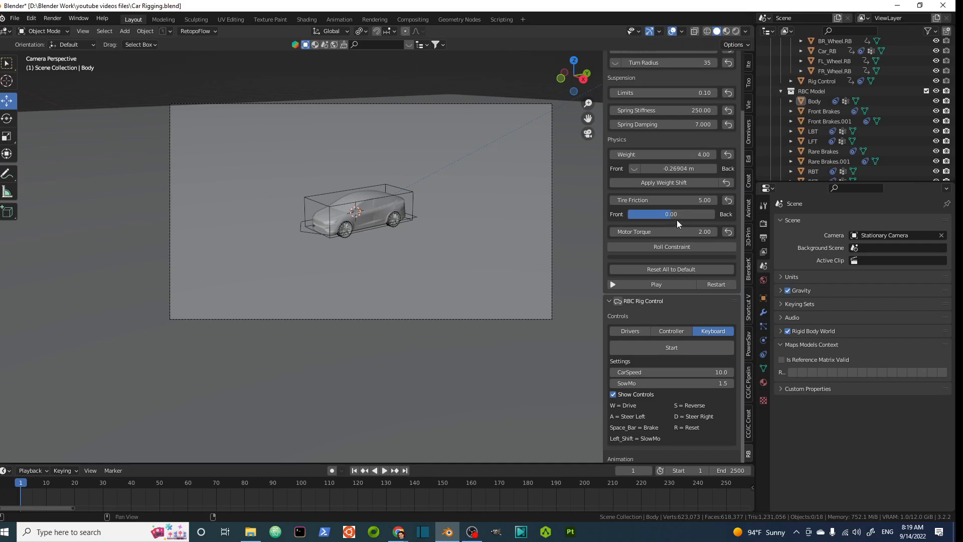
click(668, 248)
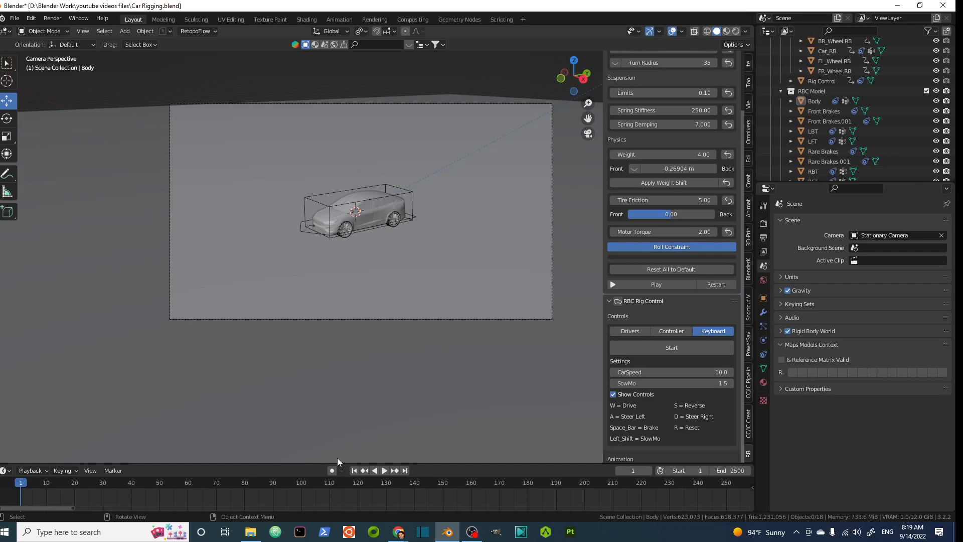
drag(338, 462, 338, 430)
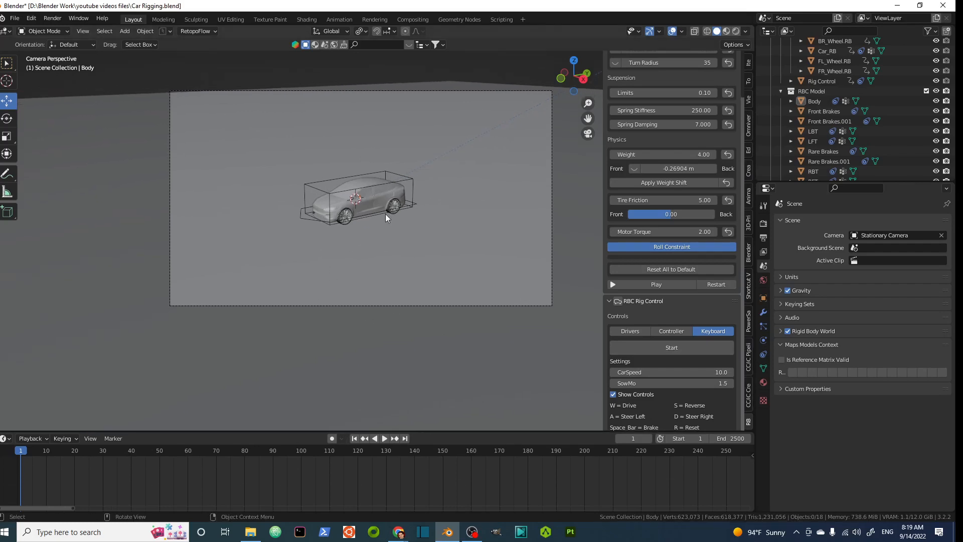
scroll(372, 185, up, 1)
scroll(351, 201, down, 3)
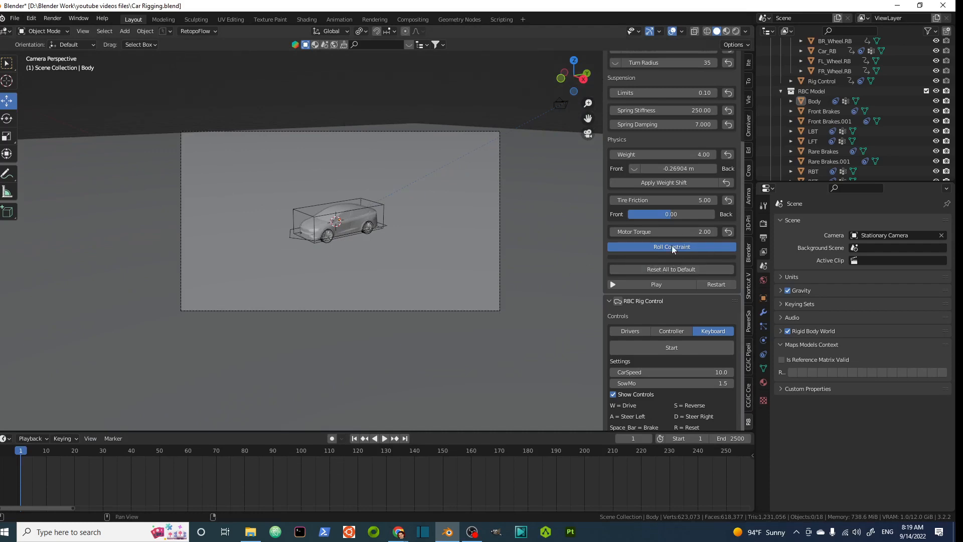
- Switch the rig control back to Drivers mode and set Steering to 0
scroll(672, 247, down, 4)
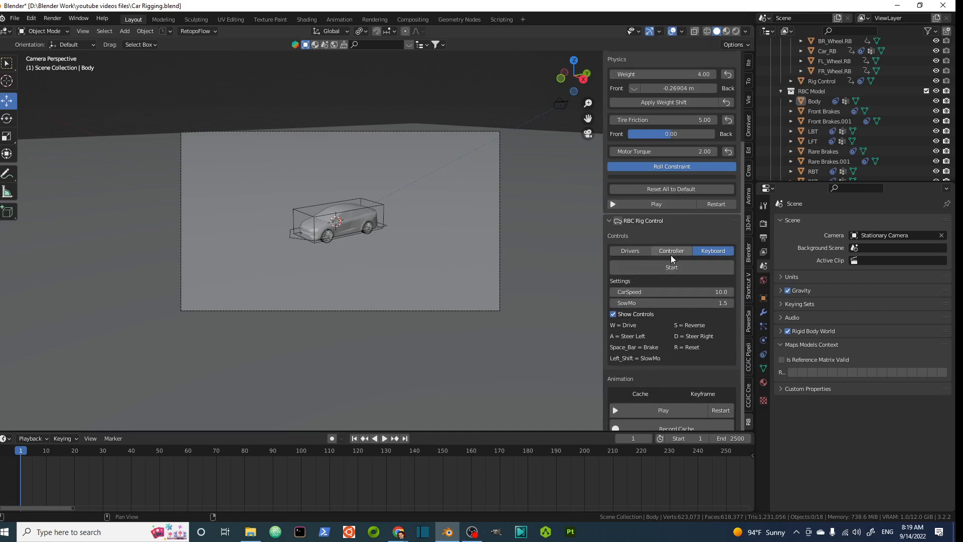
scroll(670, 256, down, 4)
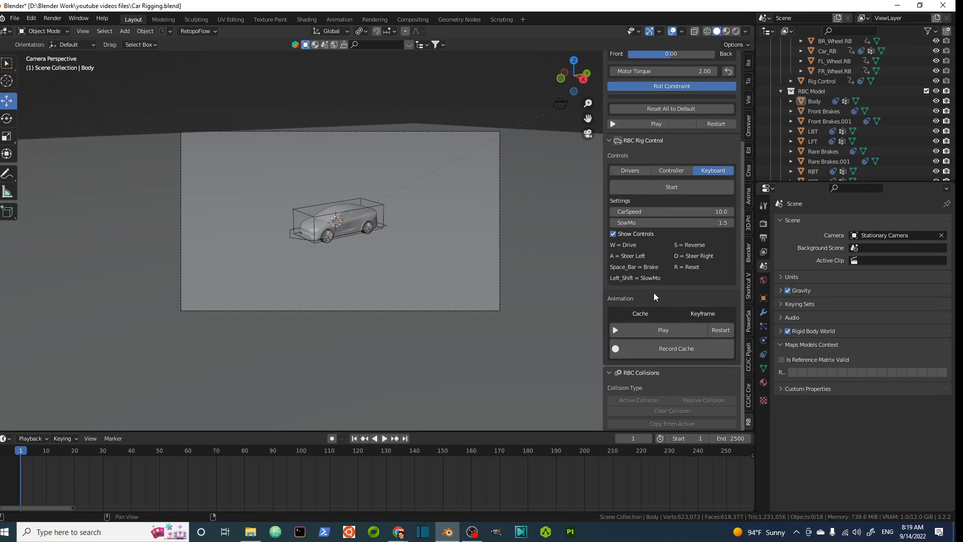
scroll(645, 279, down, 1)
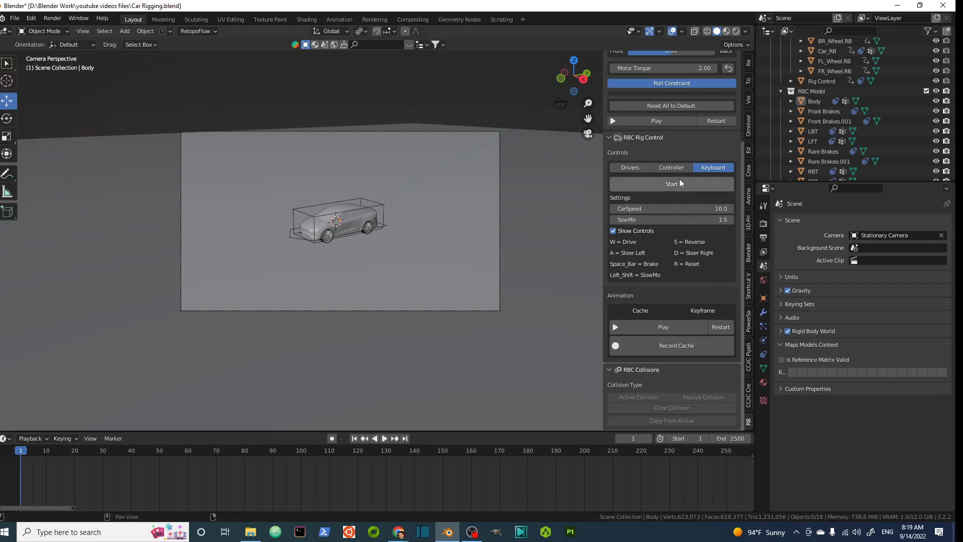
click(630, 168)
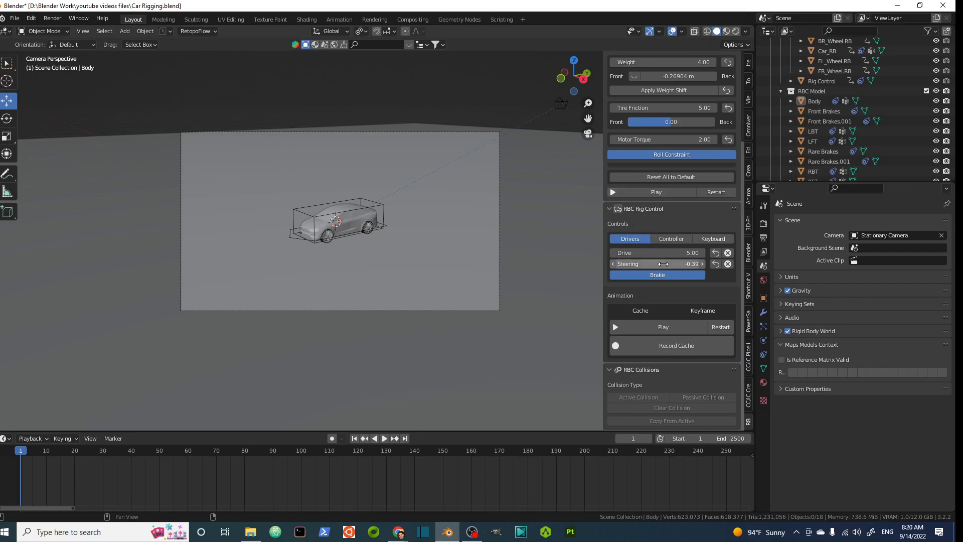
click(667, 265)
text(0)
key(Return)
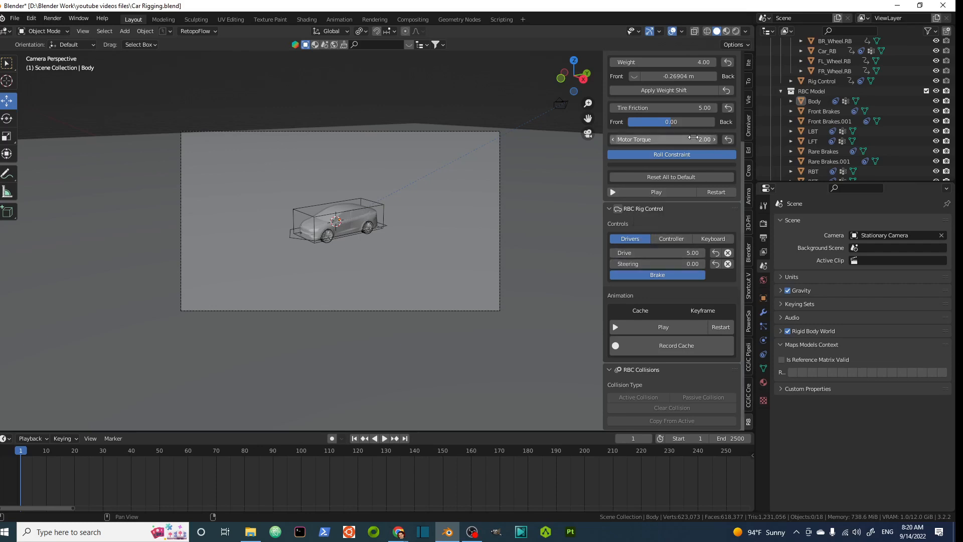
- Set the car rig's Motor Torque to 5
click(701, 140)
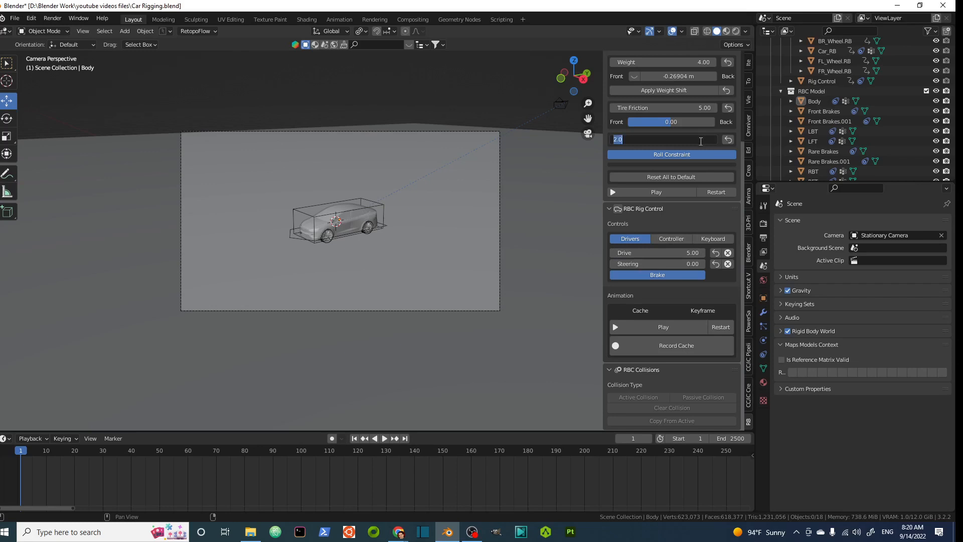
text(5)
key(Return)
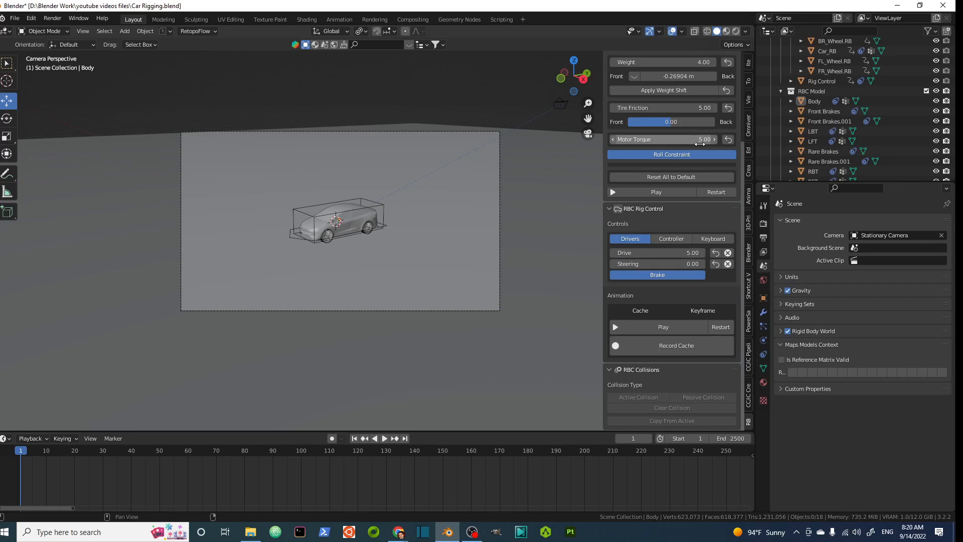
- Set the Drive value to 10 and release the Brake
click(664, 253)
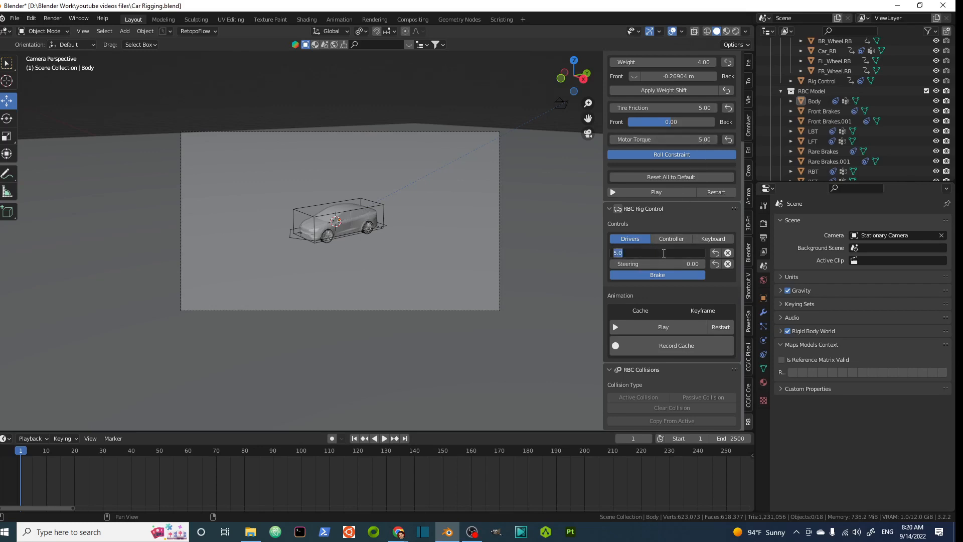
text(10)
key(Return)
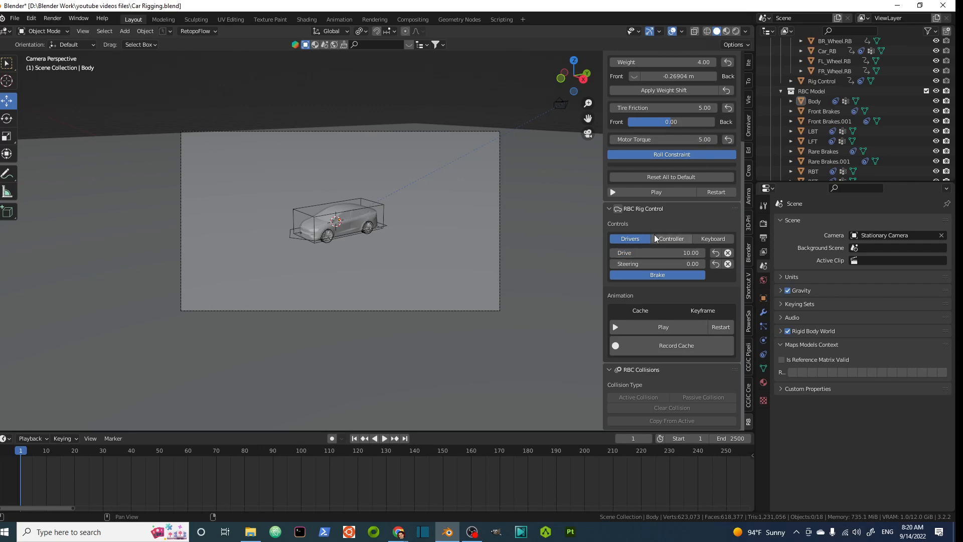
click(658, 276)
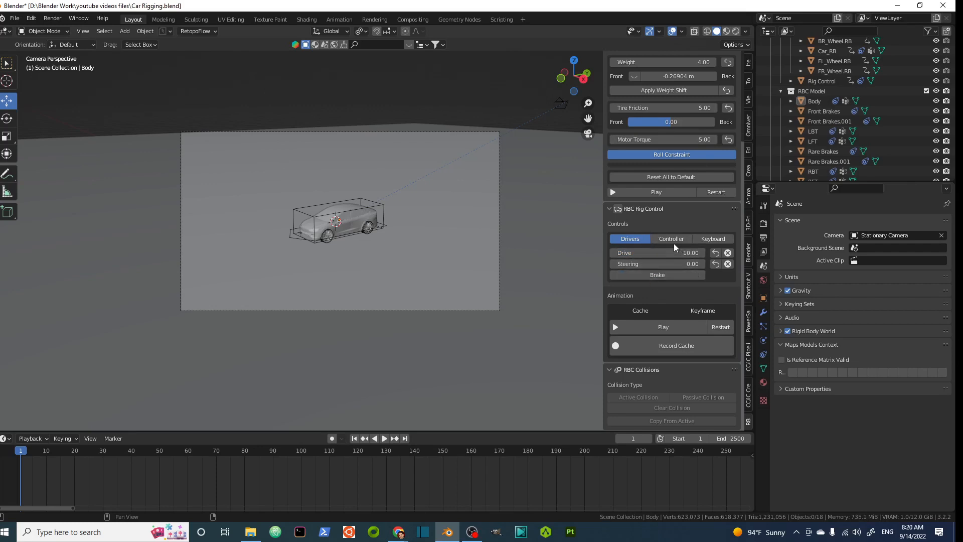
- Play the simulation, adjust Steering to -0.91 while the car moves, and apply the Brake
click(656, 193)
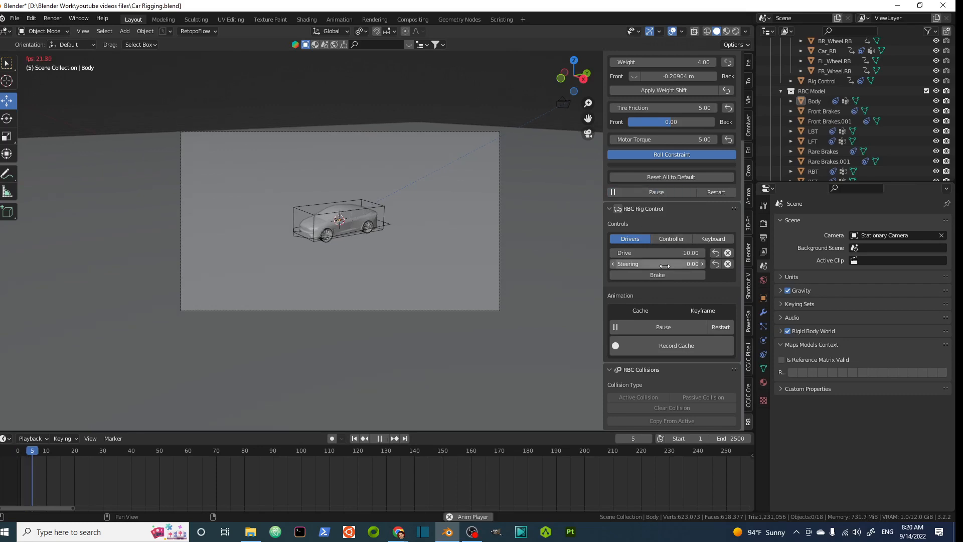
drag(664, 266, 674, 266)
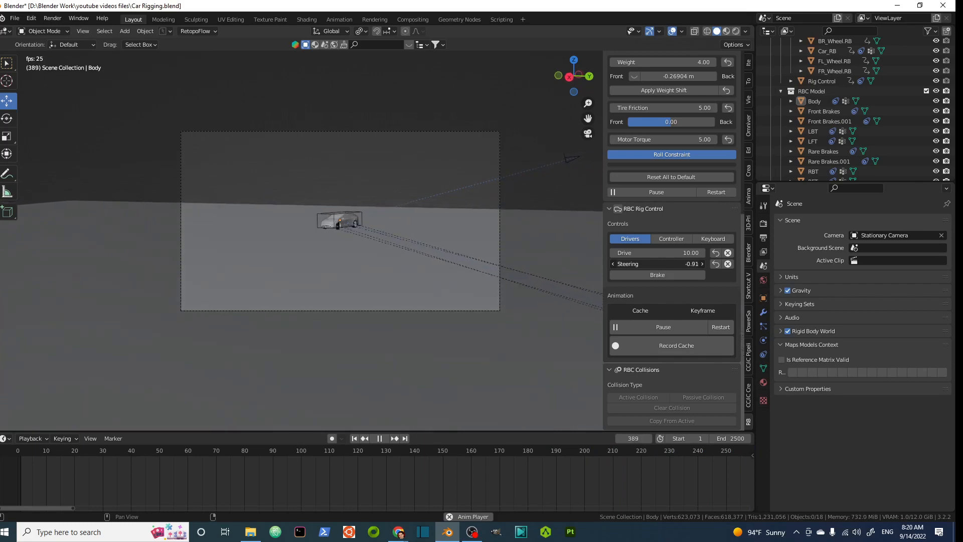
click(653, 274)
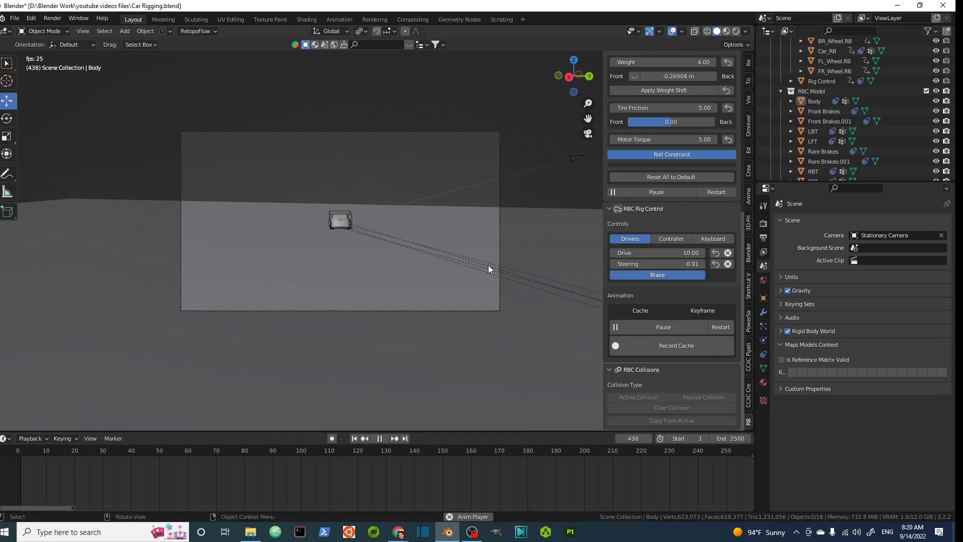
scroll(348, 234, up, 3)
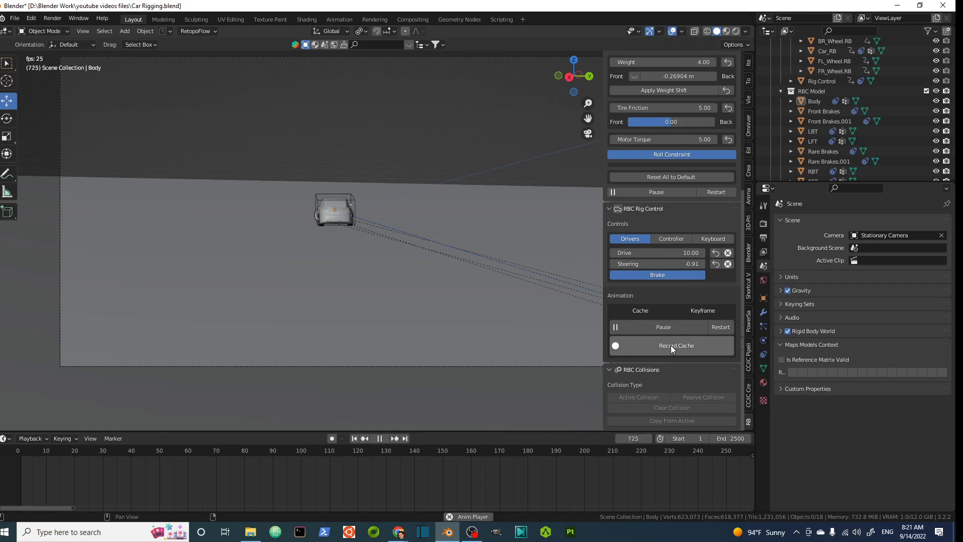
- Enlarge the timeline area further and record the simulation cache while playback runs
drag(369, 430, 369, 374)
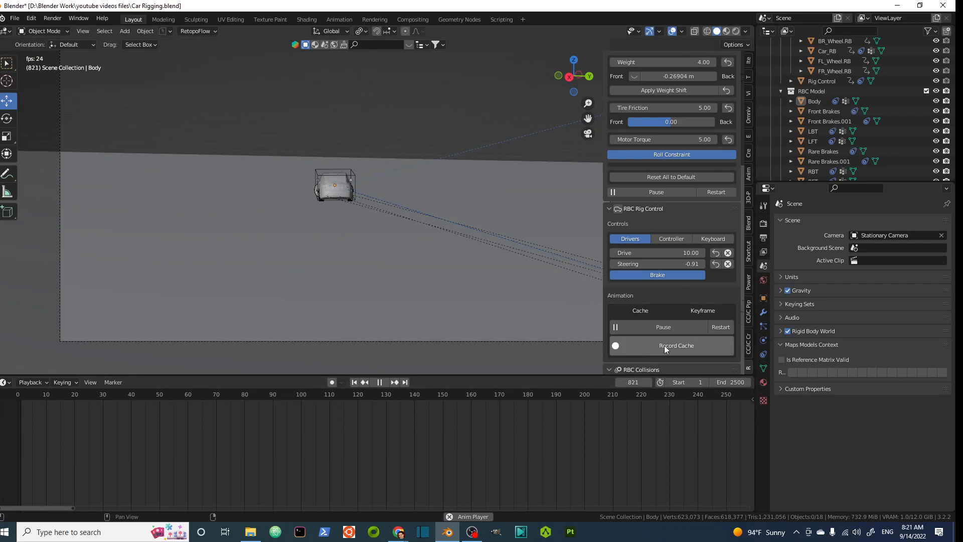
click(664, 345)
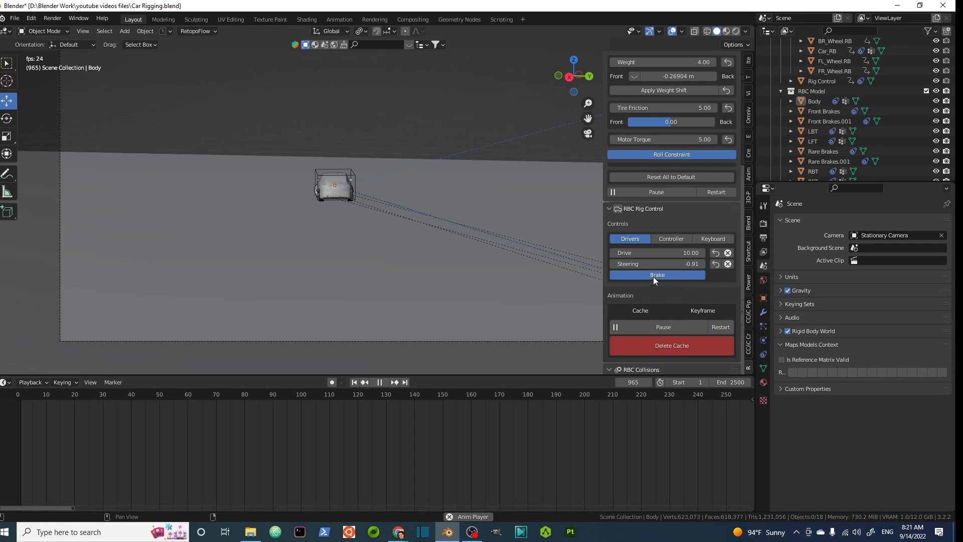
- Pause the playback, restart from frame 1, and delete the recorded cache
click(658, 325)
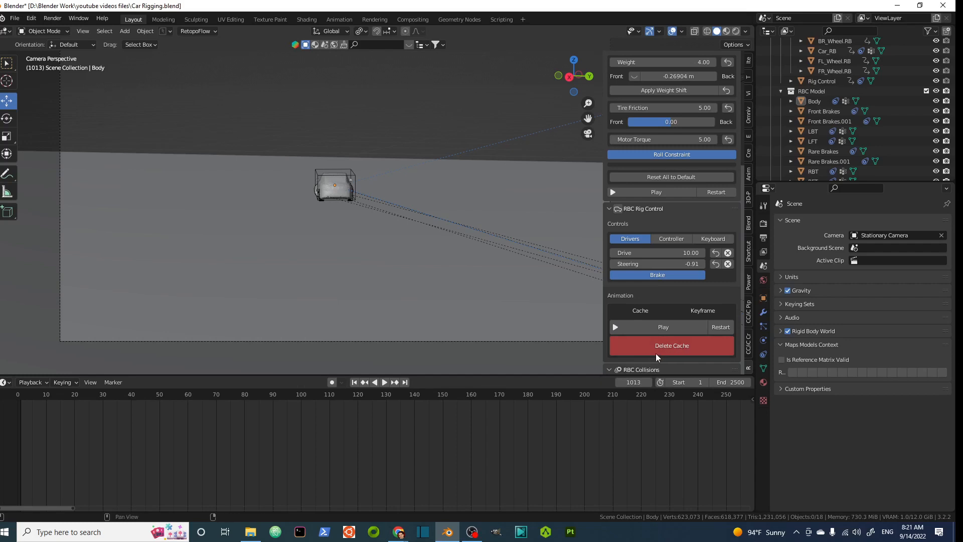
click(723, 327)
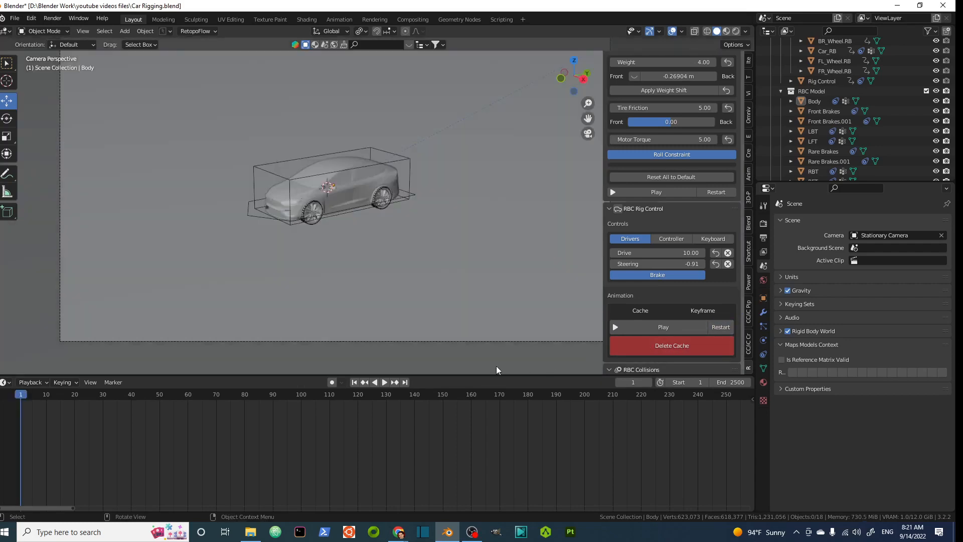
click(670, 345)
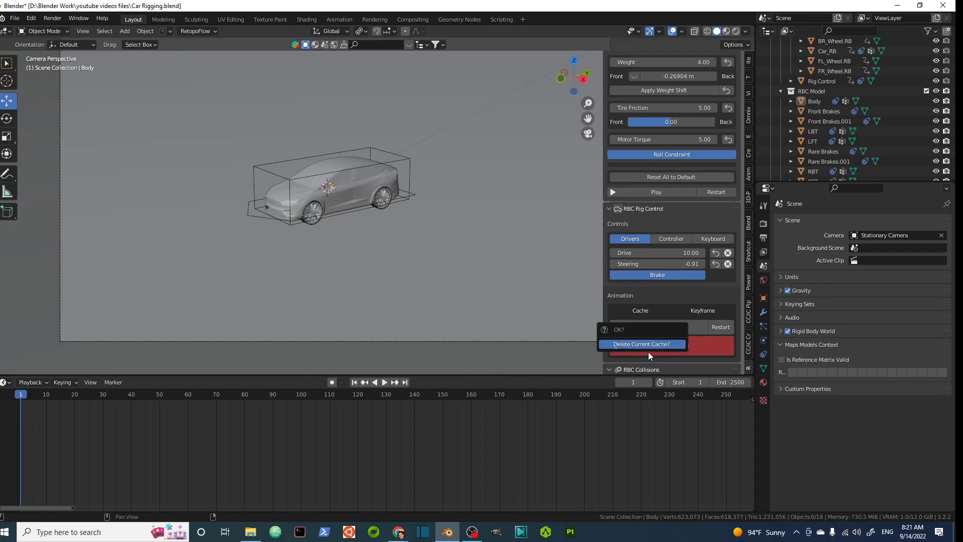
click(639, 347)
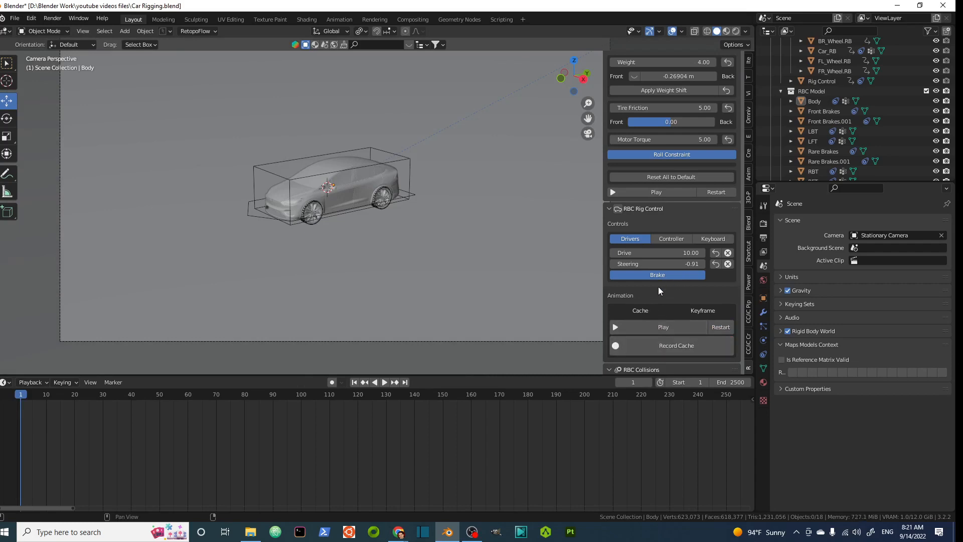
- Set the rig's Drive value to 5 and its Motor Torque to 2
click(680, 253)
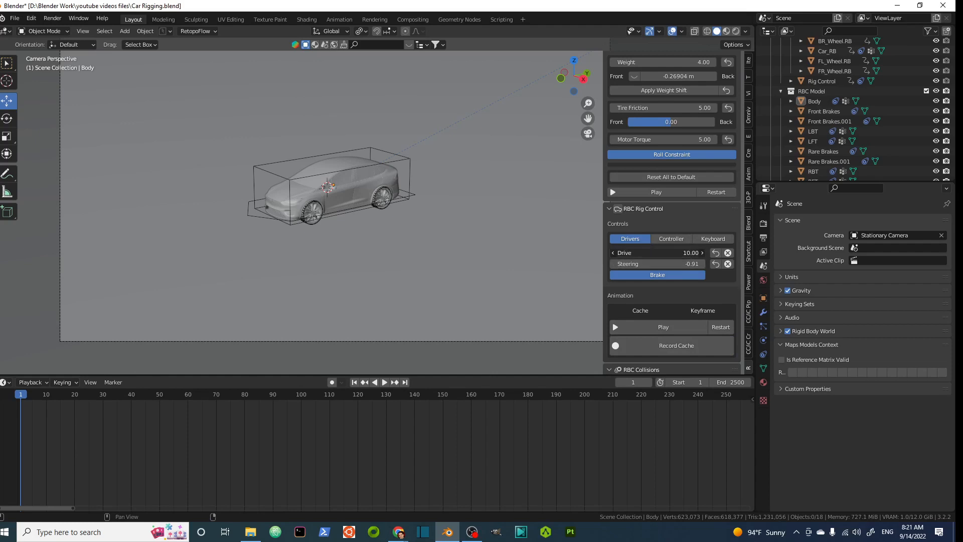
text(5)
key(Return)
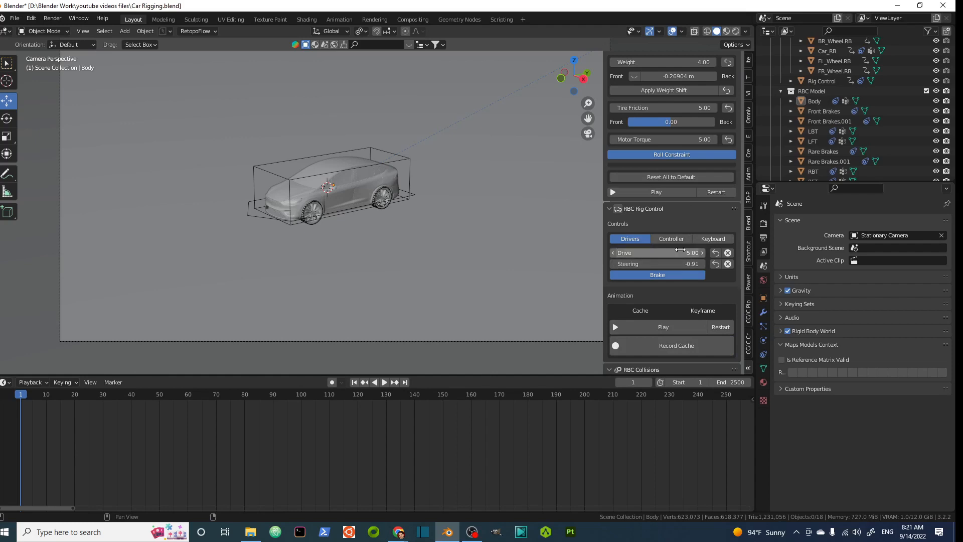
click(682, 140)
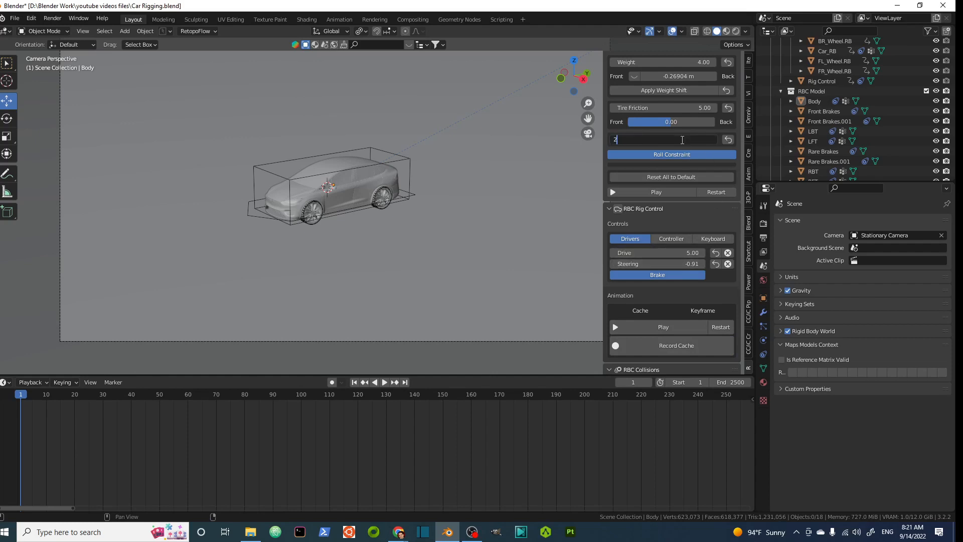
text(2)
key(Return)
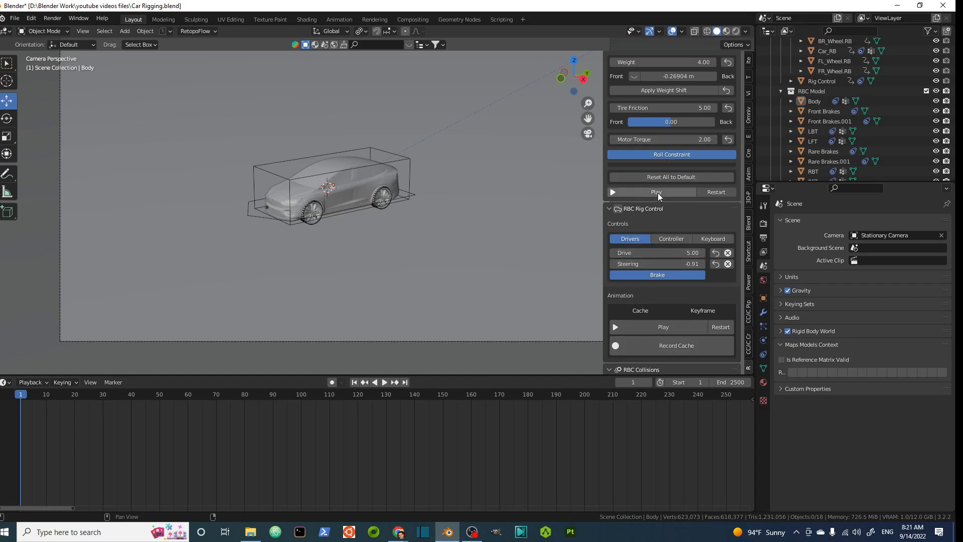
- Set Steering to 0 and release the Brake
click(670, 264)
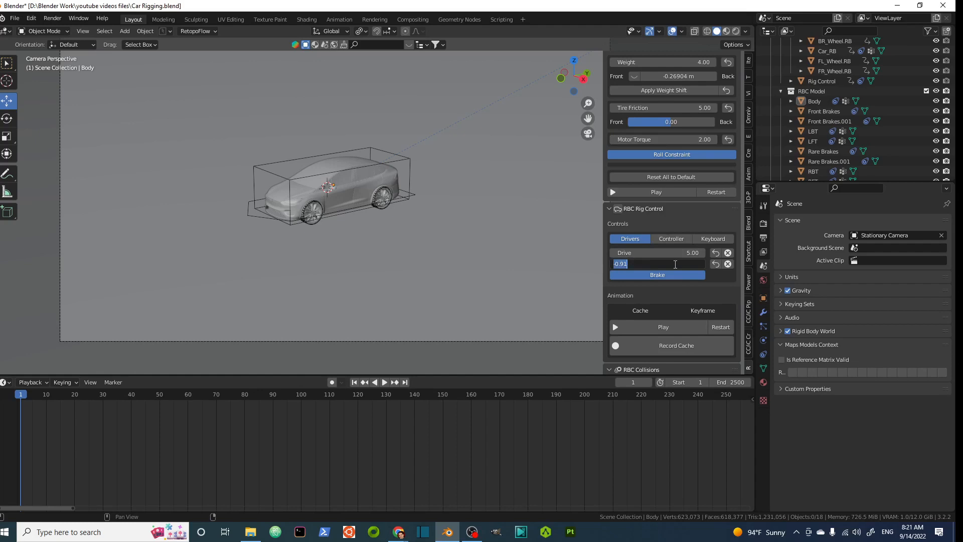
text(0)
key(Return)
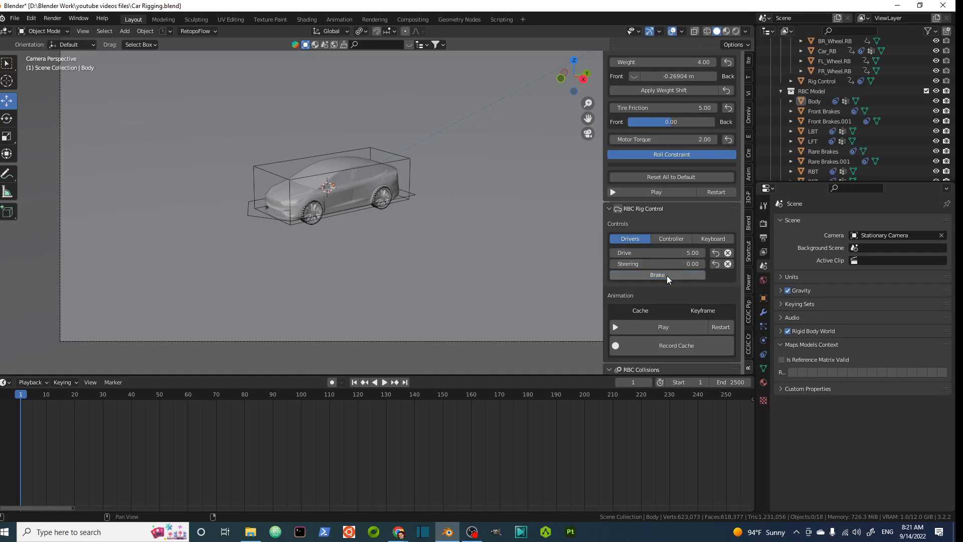
- Play the simulation, steer the moving car to -0.22, apply the Brake, and pause the playback
click(654, 194)
mouse_move(655, 264)
mouse_down()
mouse_move(664, 264)
mouse_move(634, 264)
mouse_move(707, 264)
mouse_move(618, 265)
mouse_move(688, 265)
mouse_move(653, 266)
mouse_up()
click(654, 273)
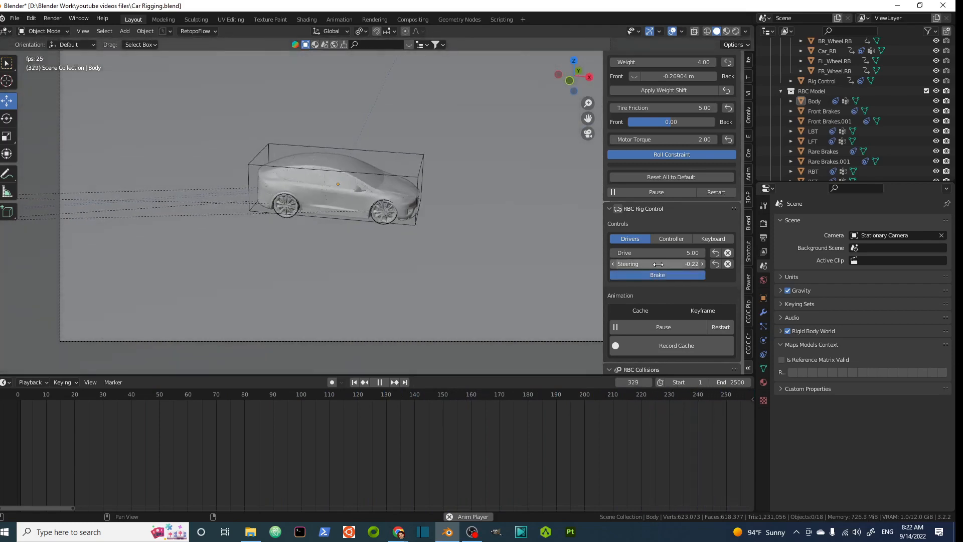
click(655, 327)
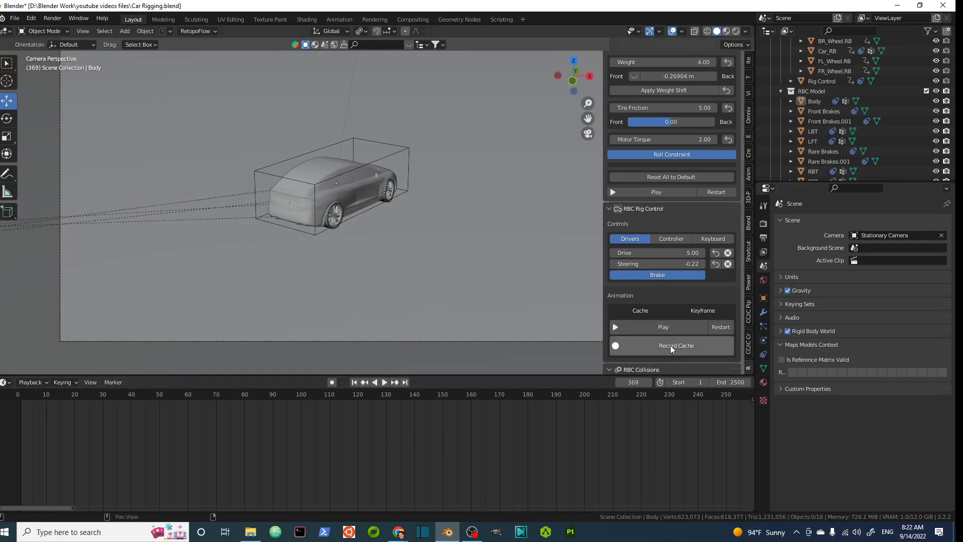
- Record the simulation cache and play the cached drive back from the first frame before pausing it
click(670, 345)
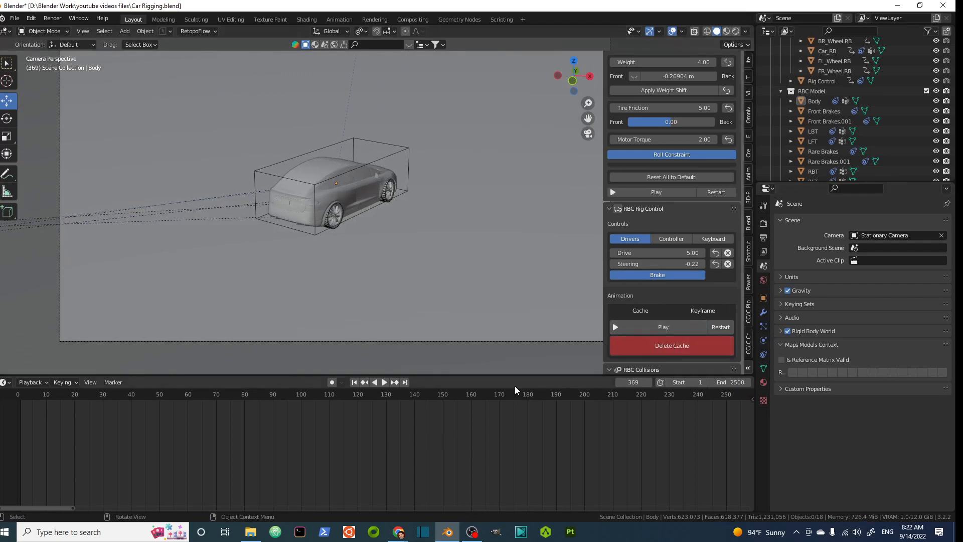
mouse_move(476, 375)
mouse_down()
mouse_move(479, 324)
mouse_move(478, 358)
mouse_up()
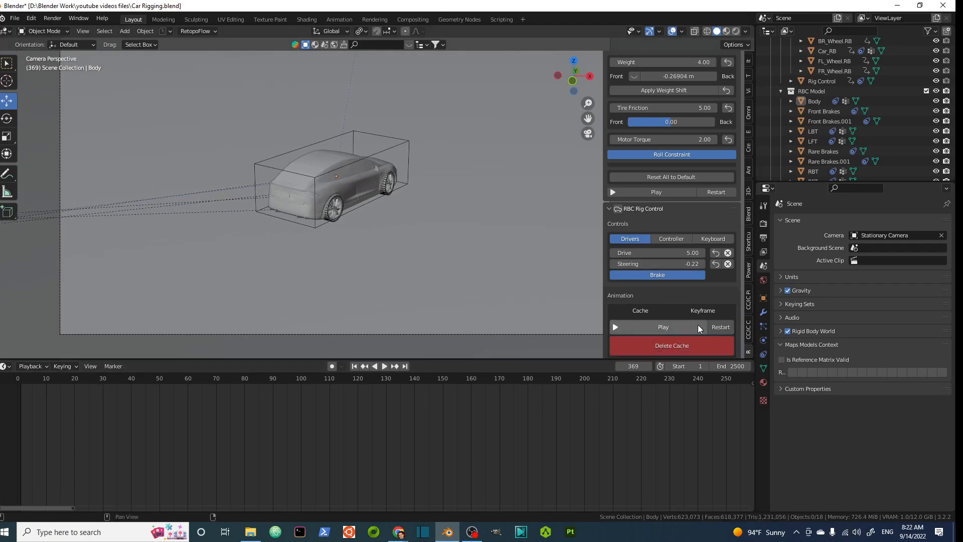
click(666, 326)
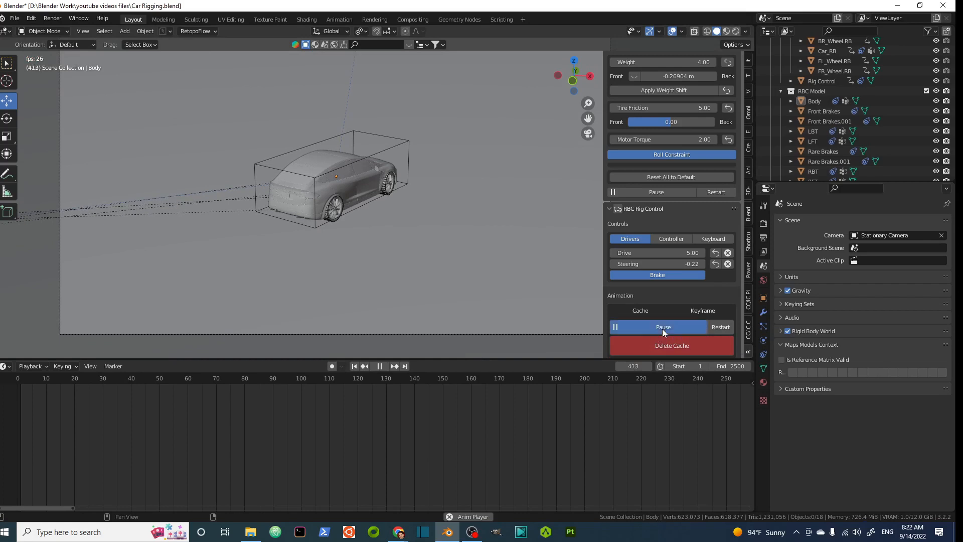
click(714, 325)
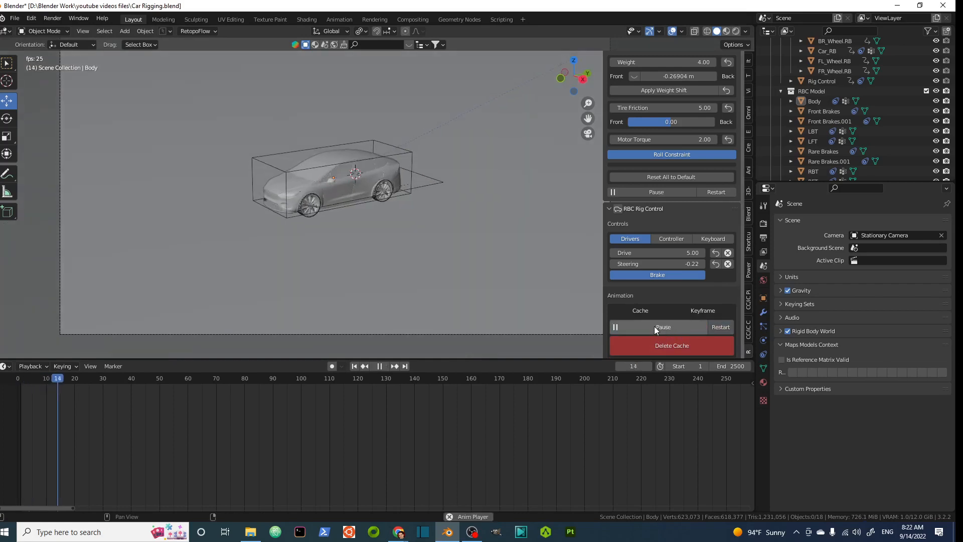
middle_drag(459, 299, 465, 172)
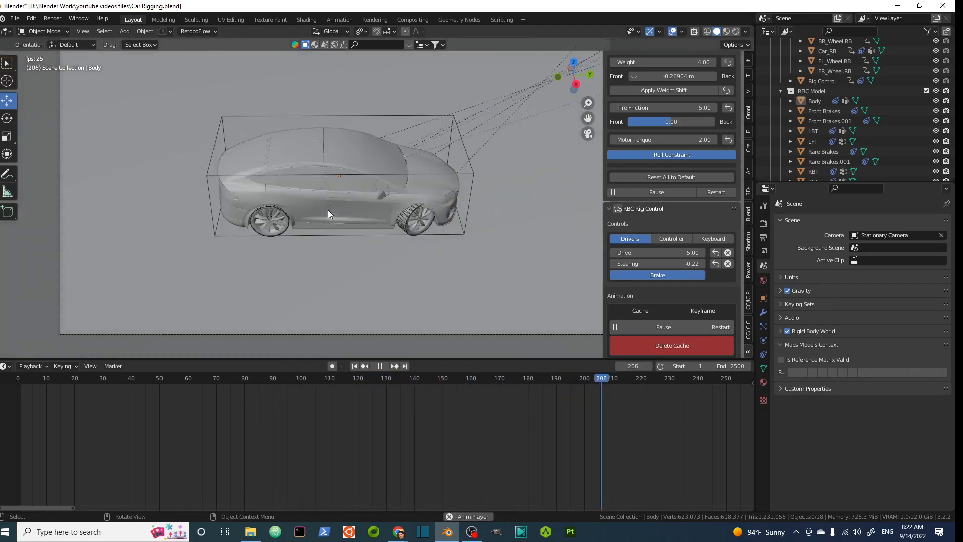
click(651, 326)
- Switch the animation mode to Keyframe and record keyframes from frame 1 until the recording is stopped
click(703, 310)
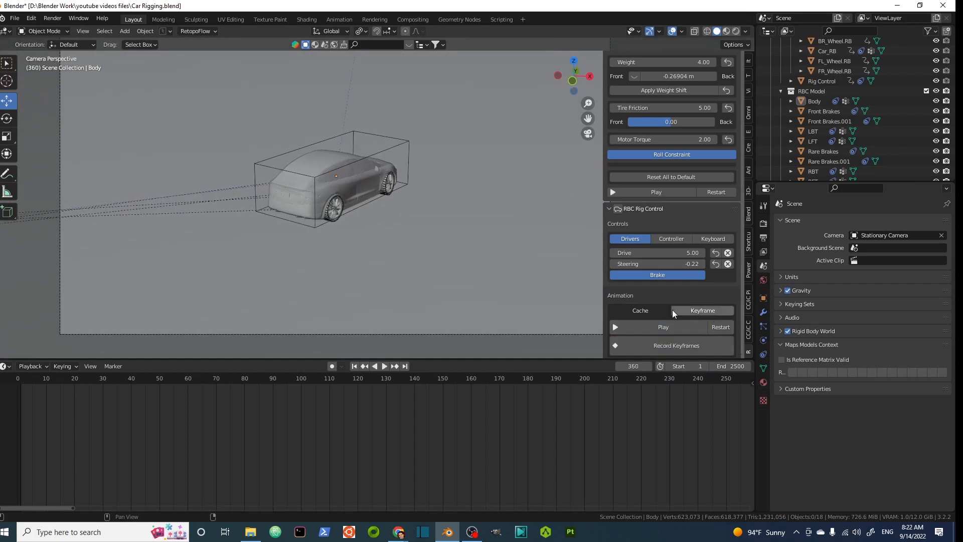
scroll(671, 280, down, 3)
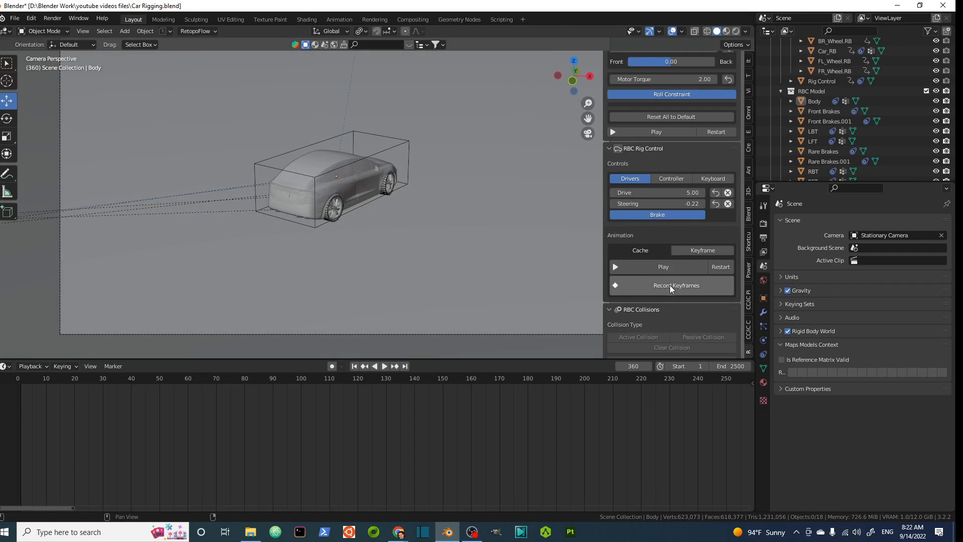
click(718, 268)
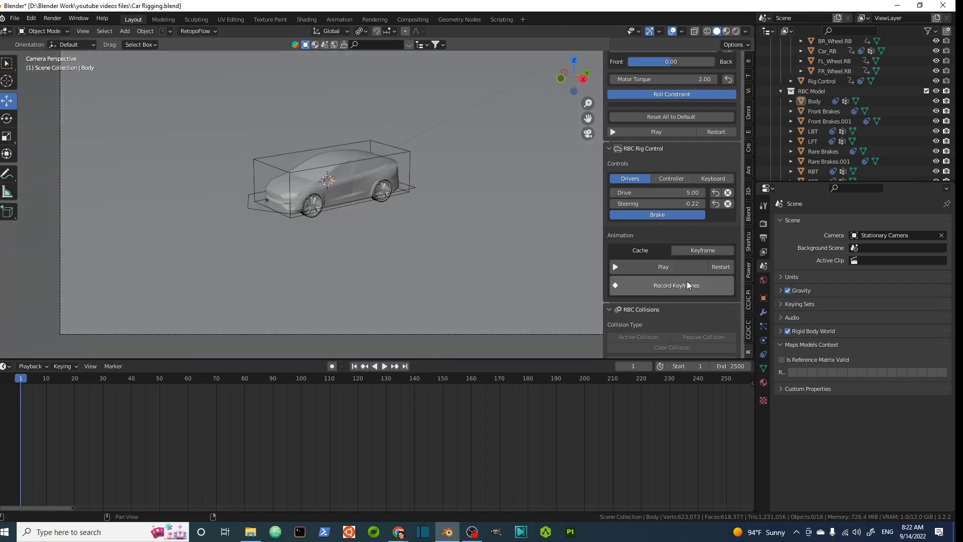
click(660, 287)
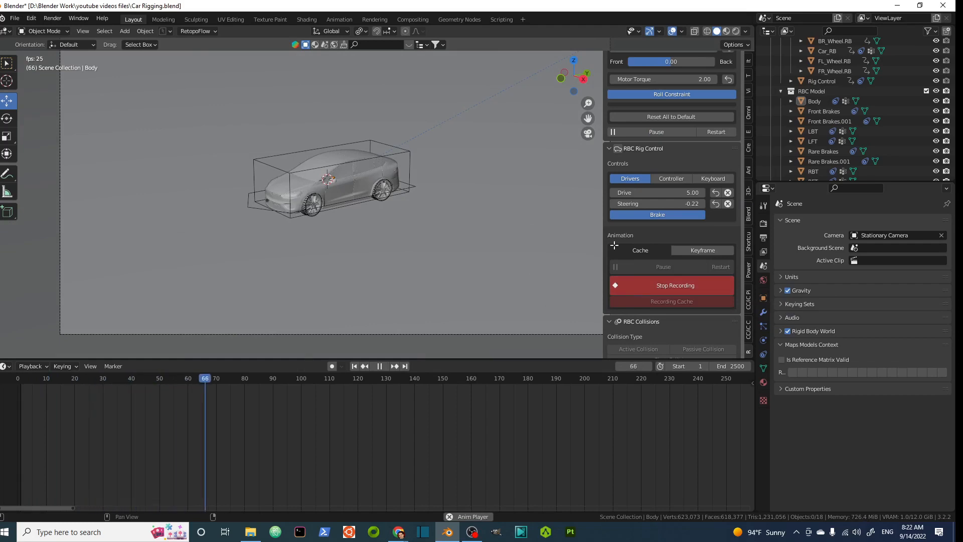
key(w)
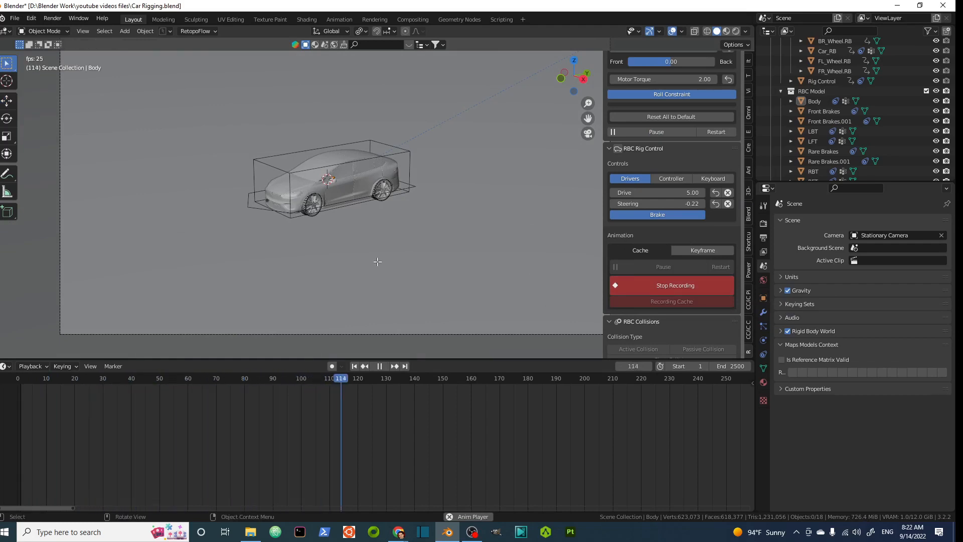
click(643, 288)
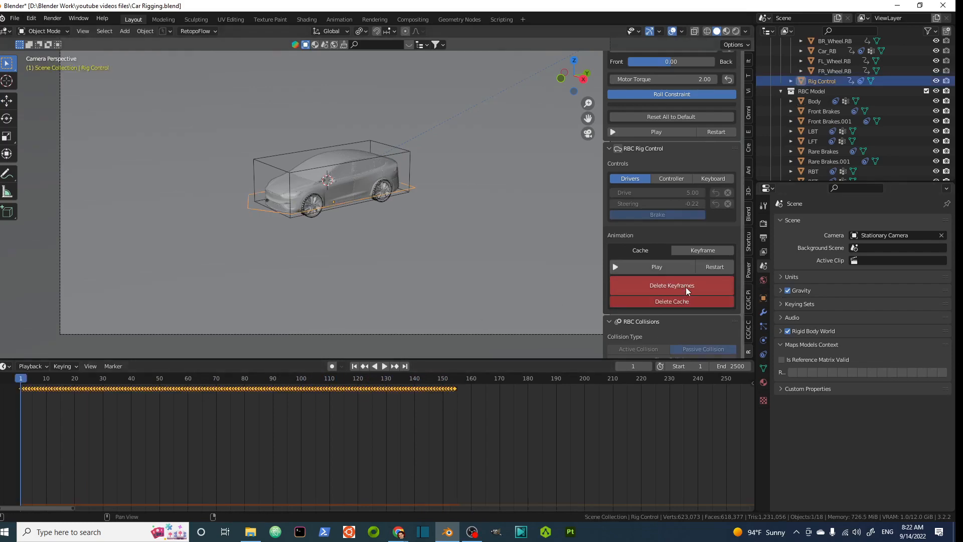
- Delete the recorded keyframes and restart the animation
click(664, 285)
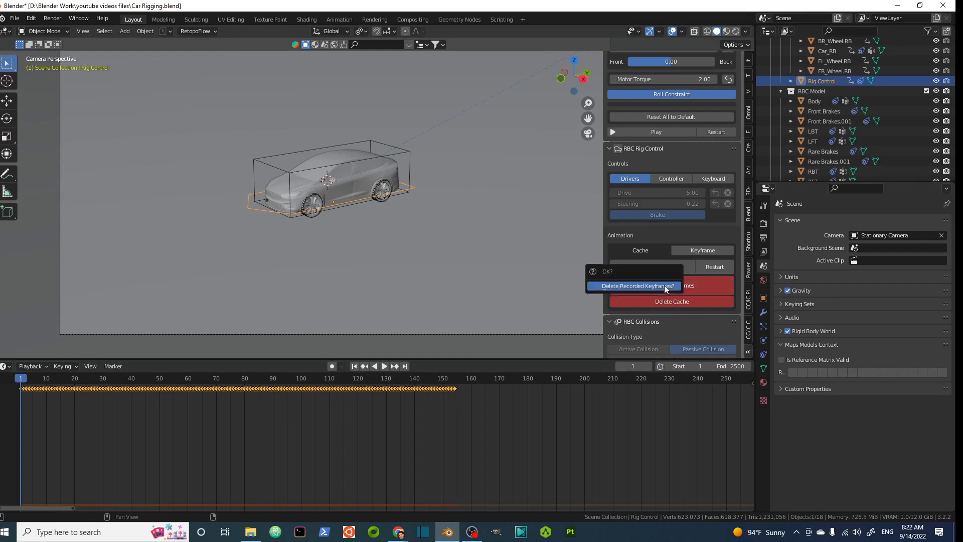
click(622, 284)
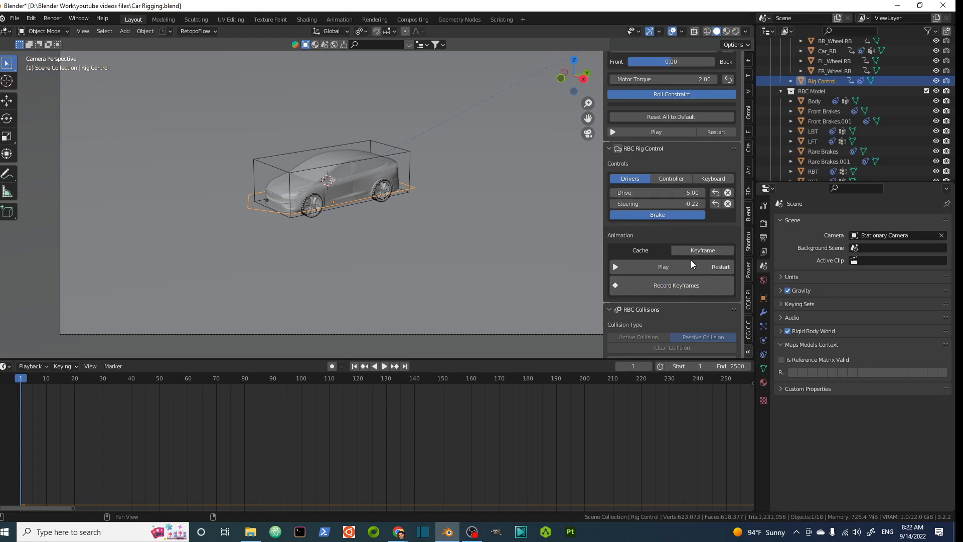
click(729, 269)
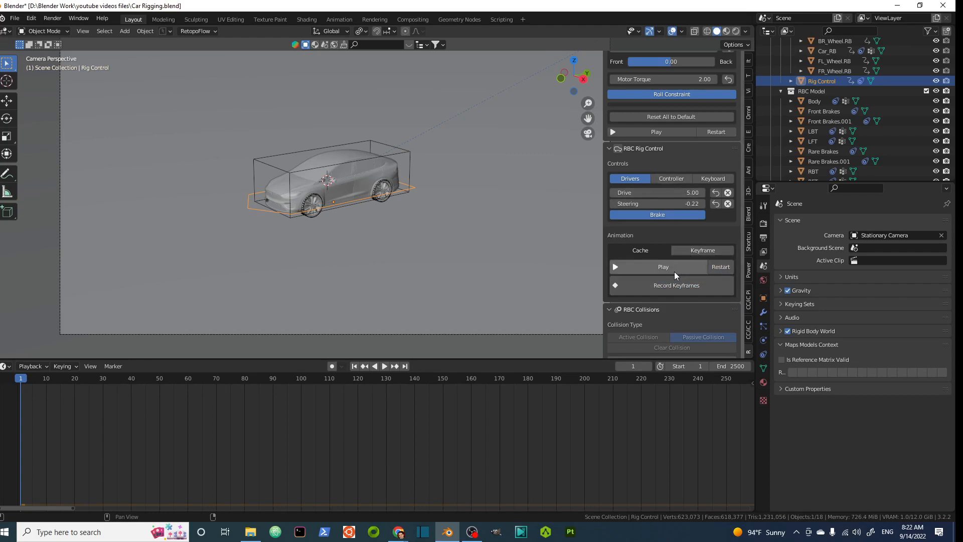
- Record a test simulation in Cache mode, preview it briefly, and delete the recorded cache
click(645, 253)
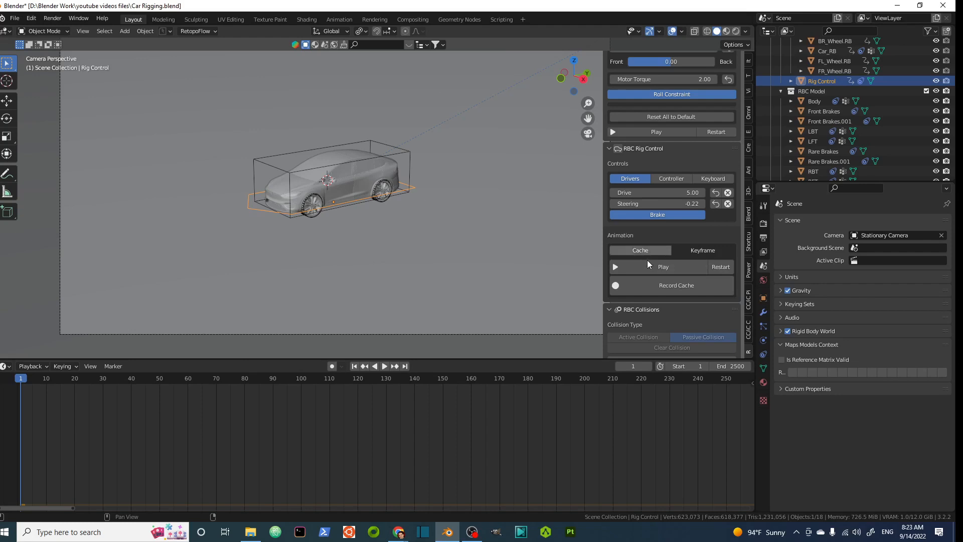
click(668, 292)
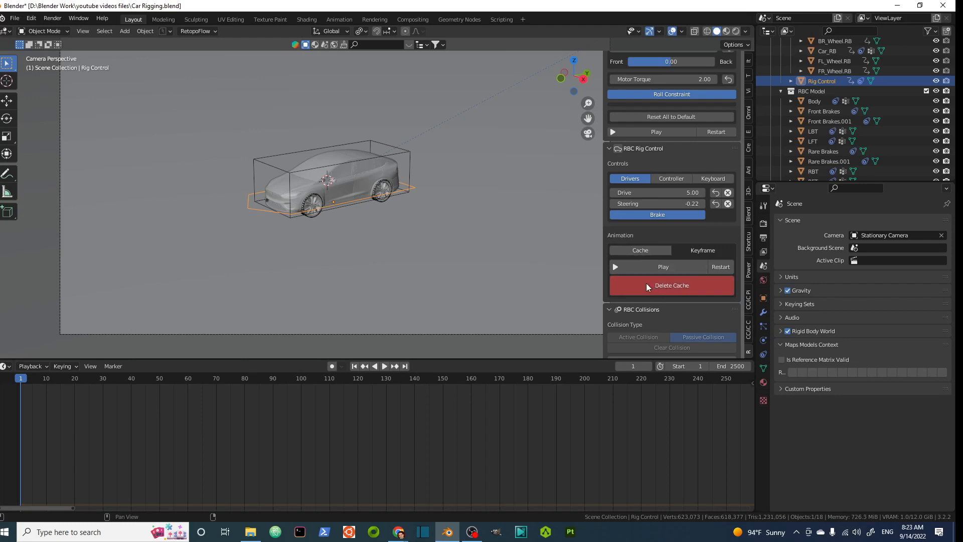
click(658, 267)
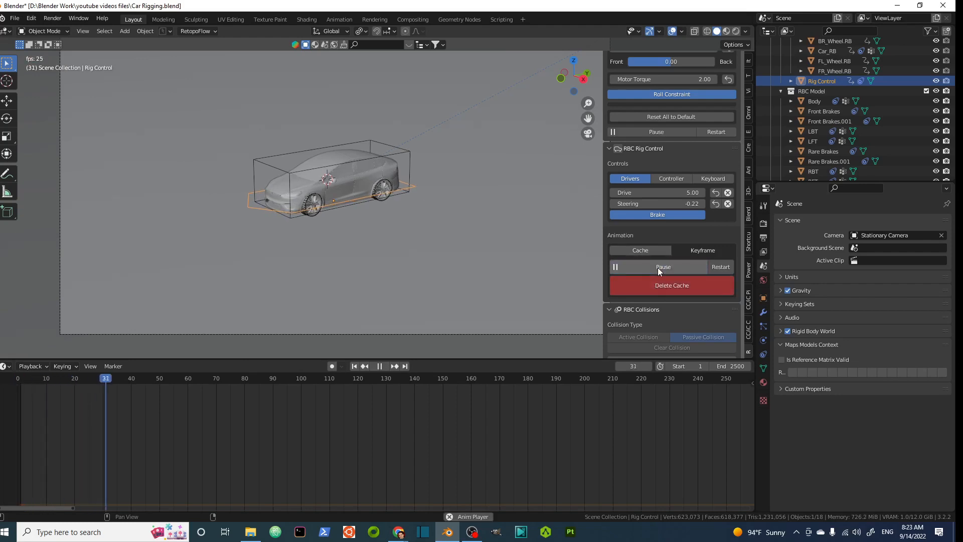
click(657, 267)
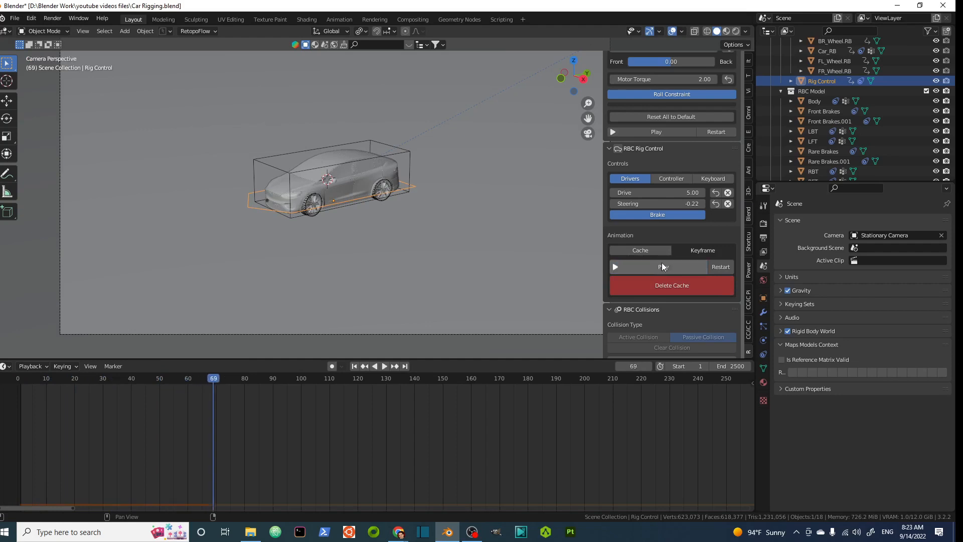
click(670, 287)
click(629, 280)
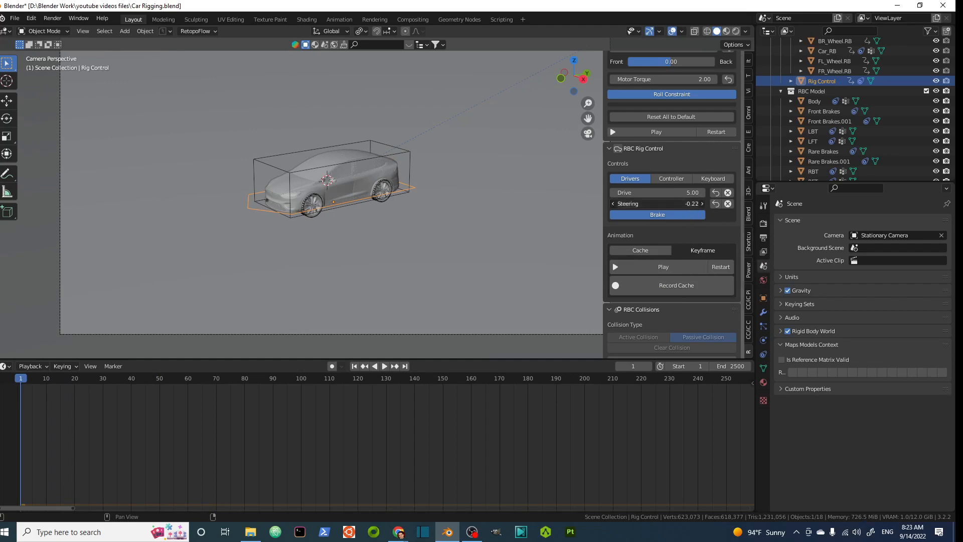
- Release the Brake with Steering at 0 and switch the animation mode to Keyframe
click(674, 218)
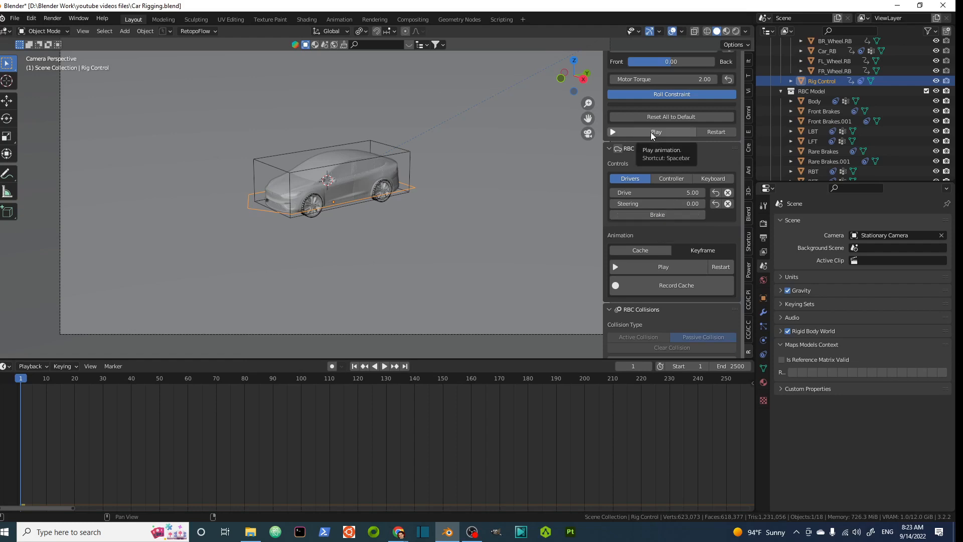
click(704, 251)
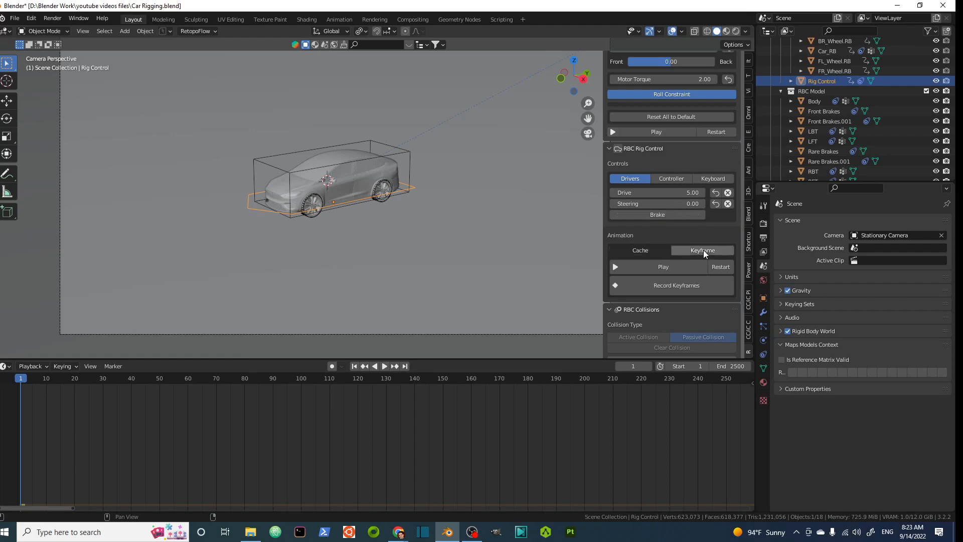
- Play the simulation, steer the car to 0.87 and over to -0.92, apply the Brake, and pause
click(643, 268)
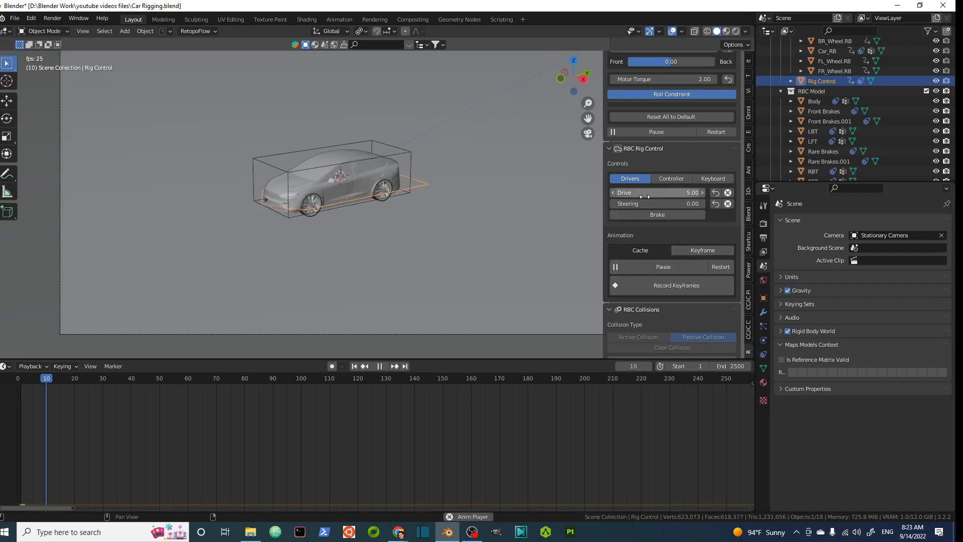
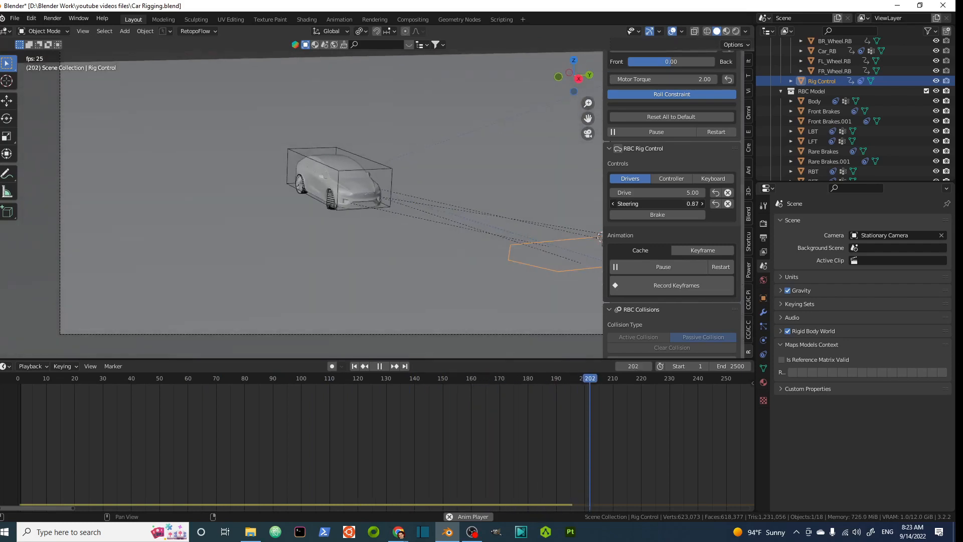
click(652, 213)
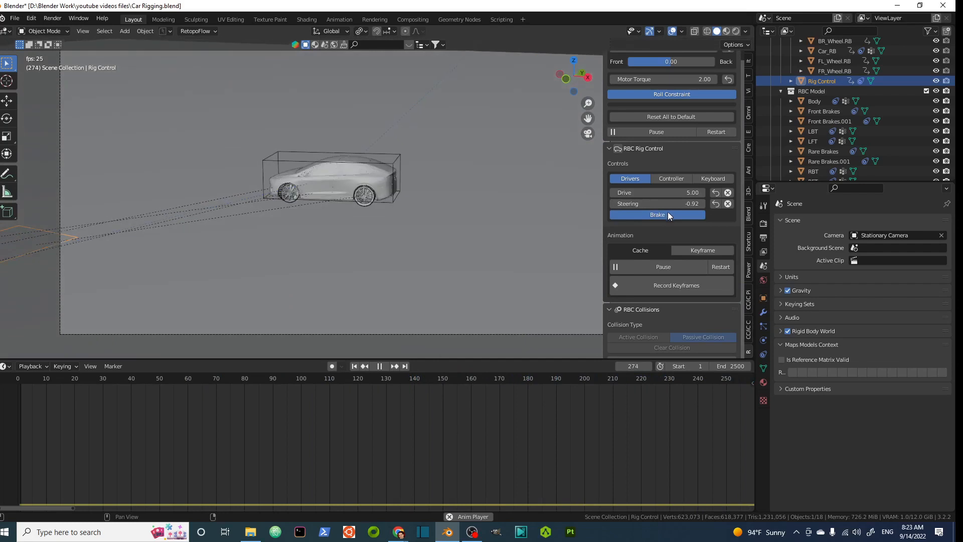
click(653, 134)
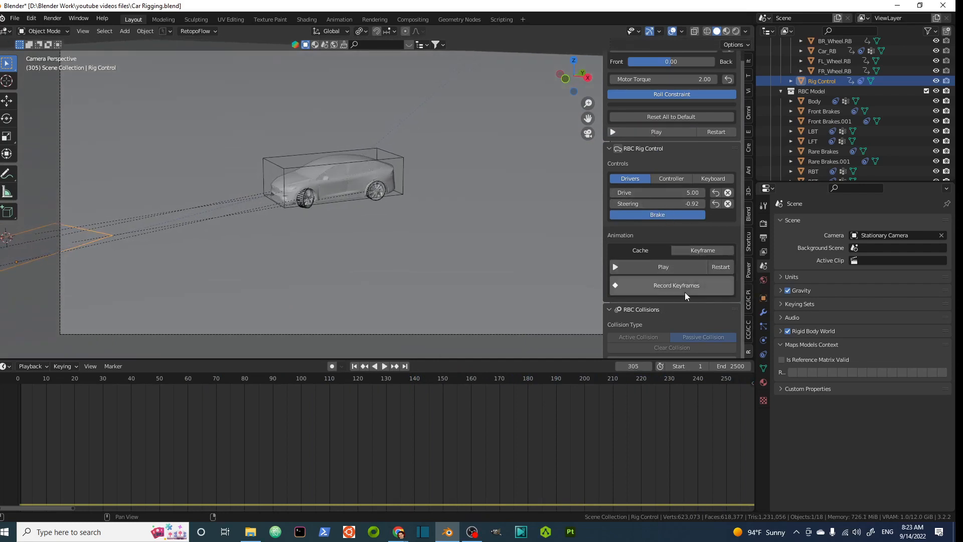
- Record keyframes with the Brake applied and Steering at -0.92, stop the recording, and return to the first frame
click(667, 286)
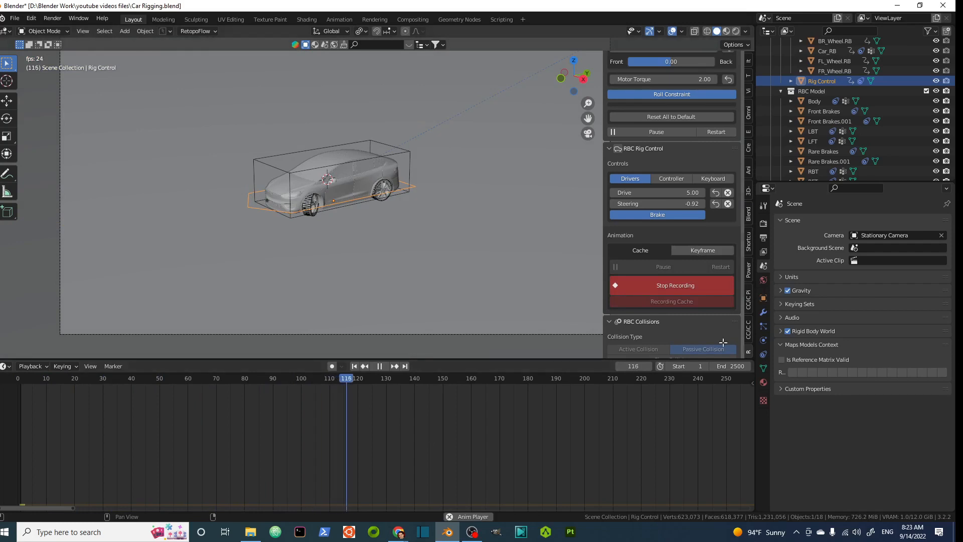
scroll(686, 243, down, 3)
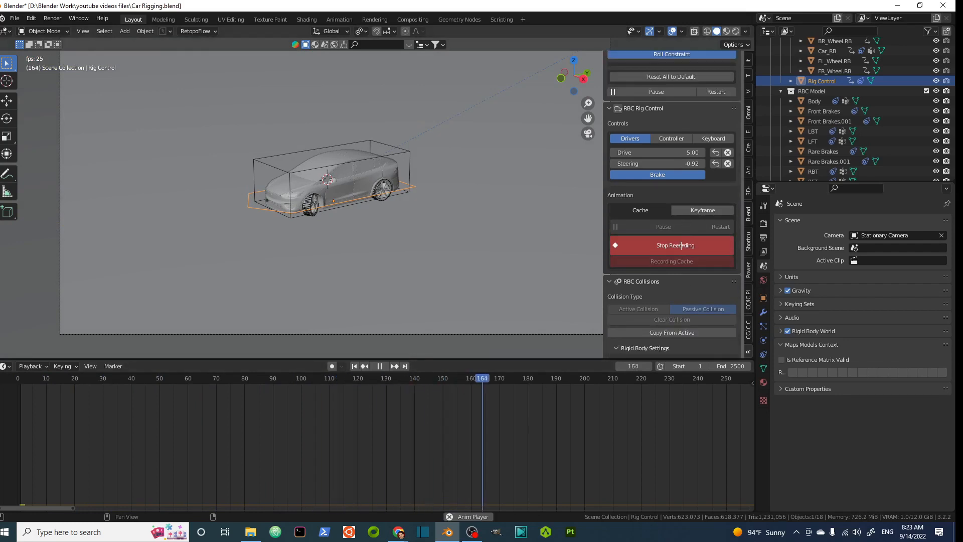
click(379, 366)
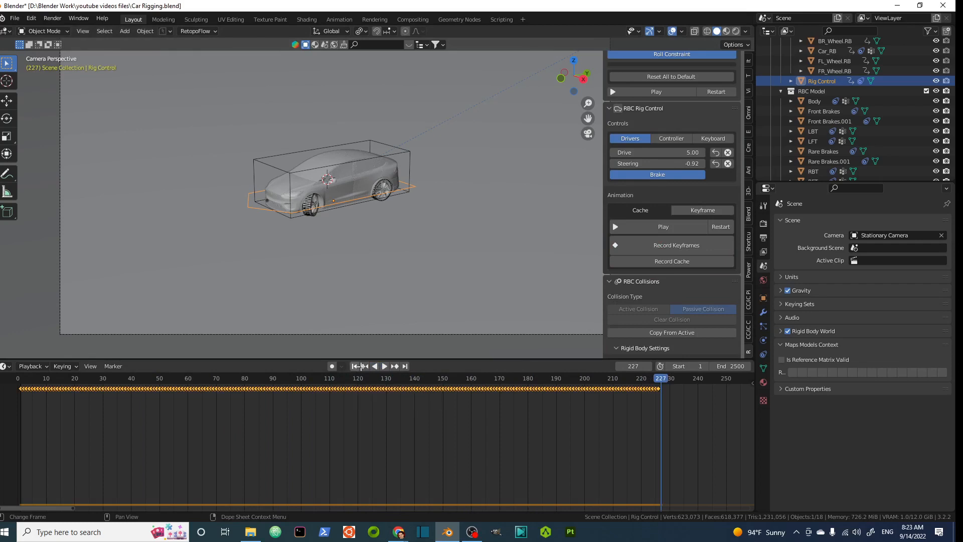
click(354, 365)
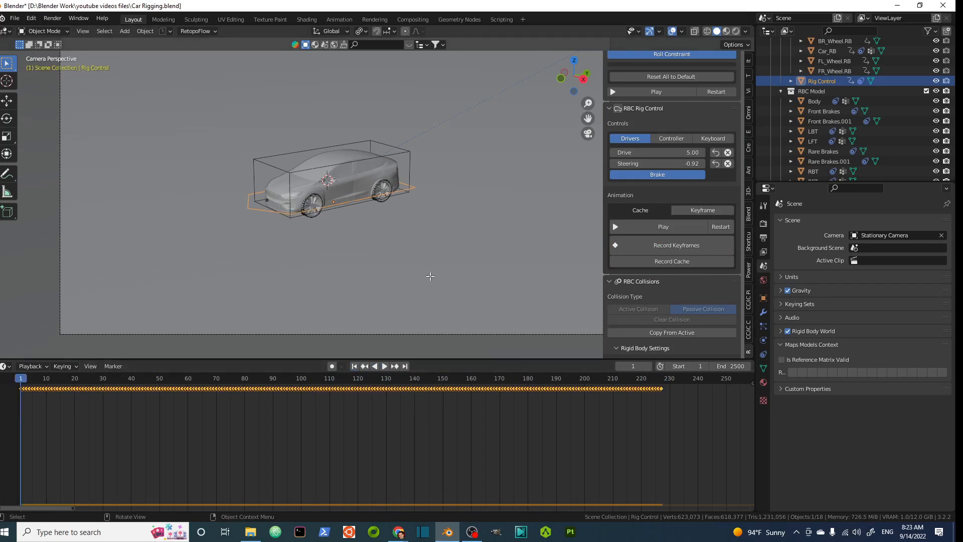
- Record the simulation cache along with another keyframe pass, and stop the recording
click(676, 262)
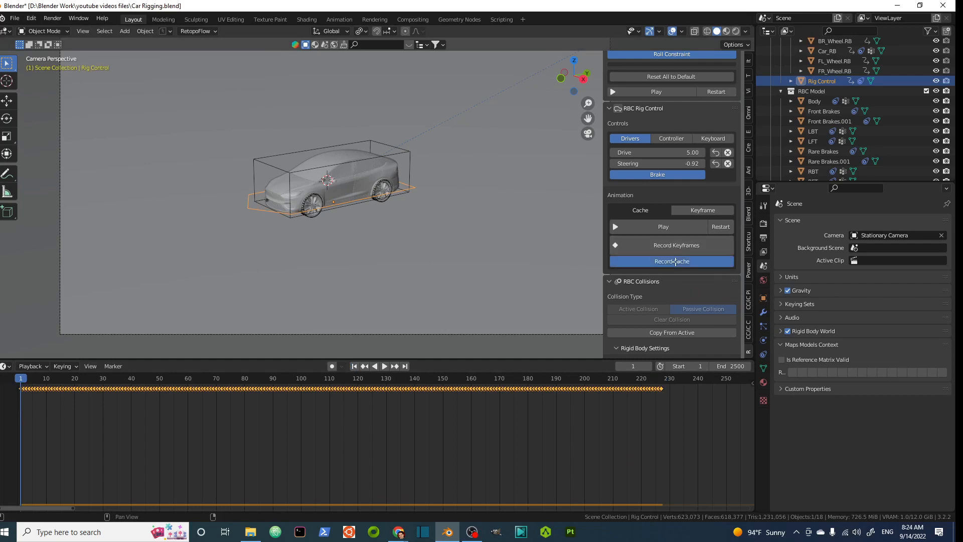
click(652, 229)
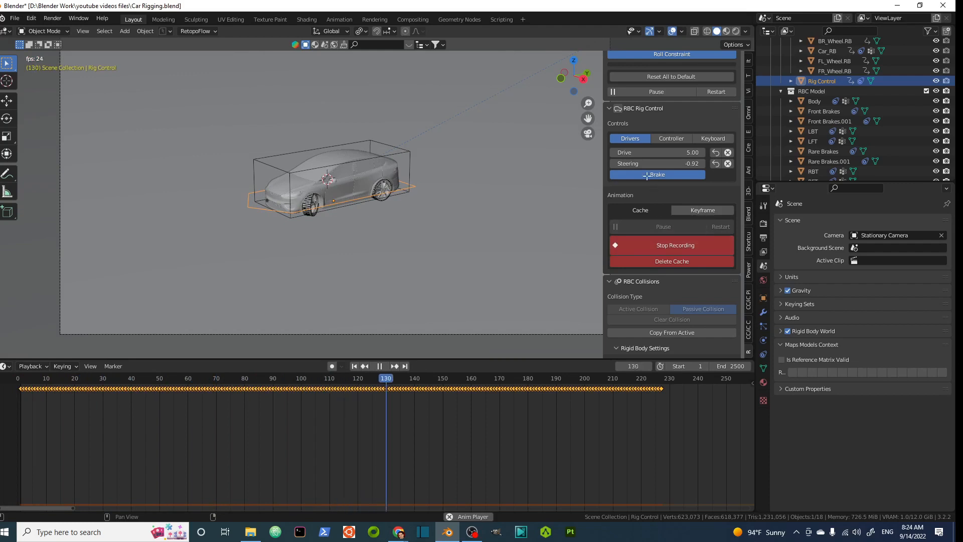
click(663, 253)
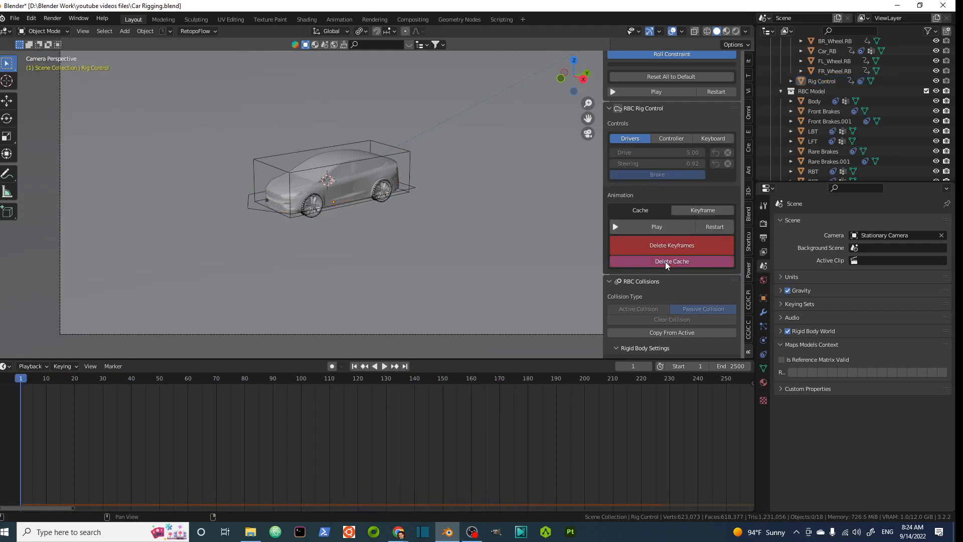
- Delete the recorded cache and the recorded keyframes
click(665, 261)
click(635, 264)
click(674, 250)
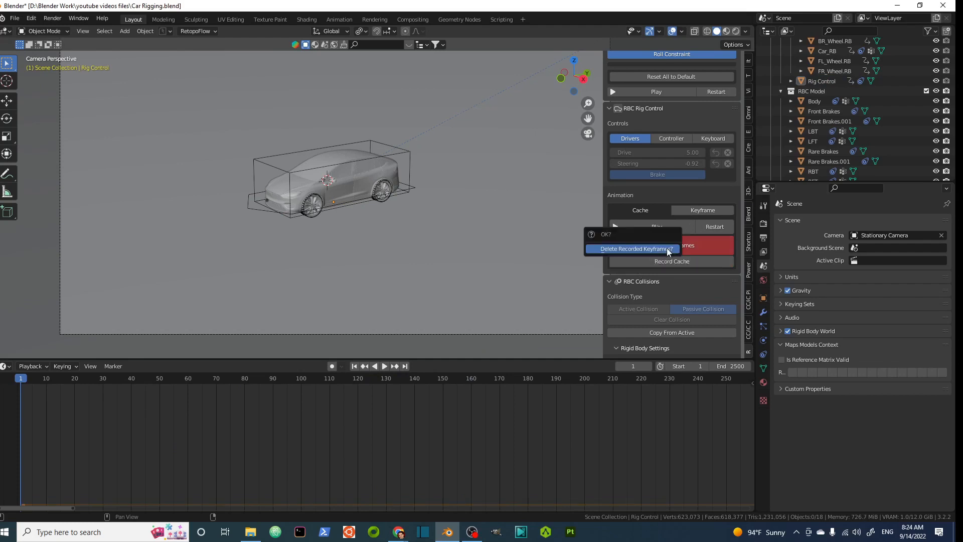
click(646, 249)
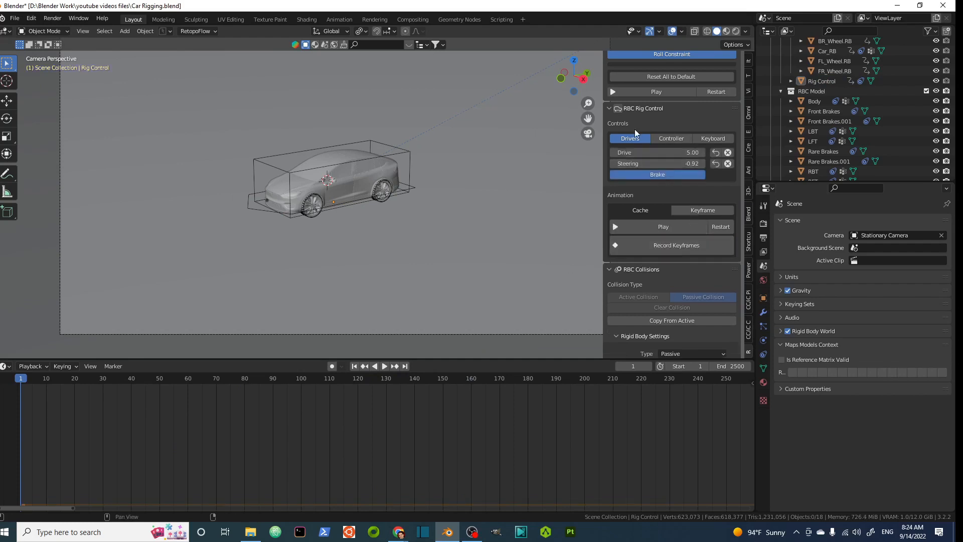
- Set Steering to 0 and release the Brake
double_click(689, 165)
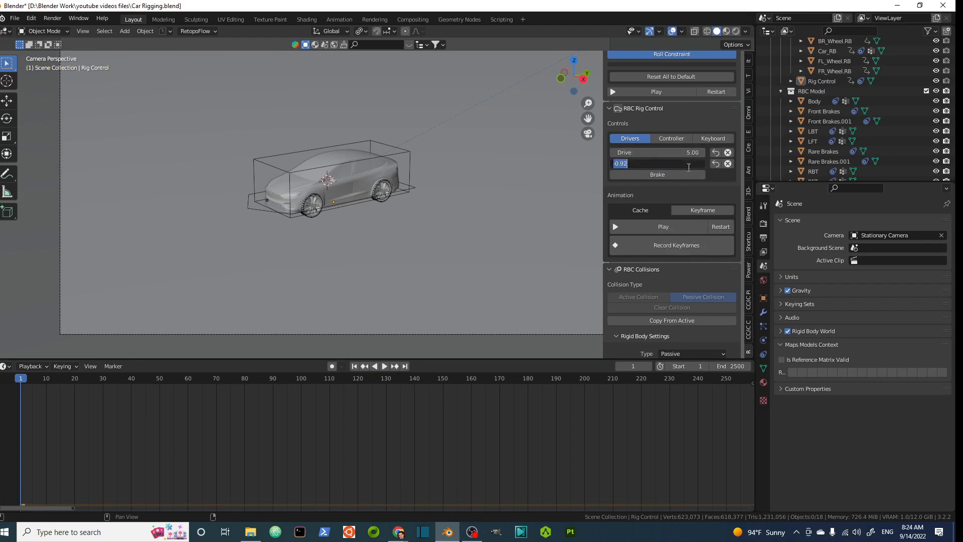
text(0)
key(Return)
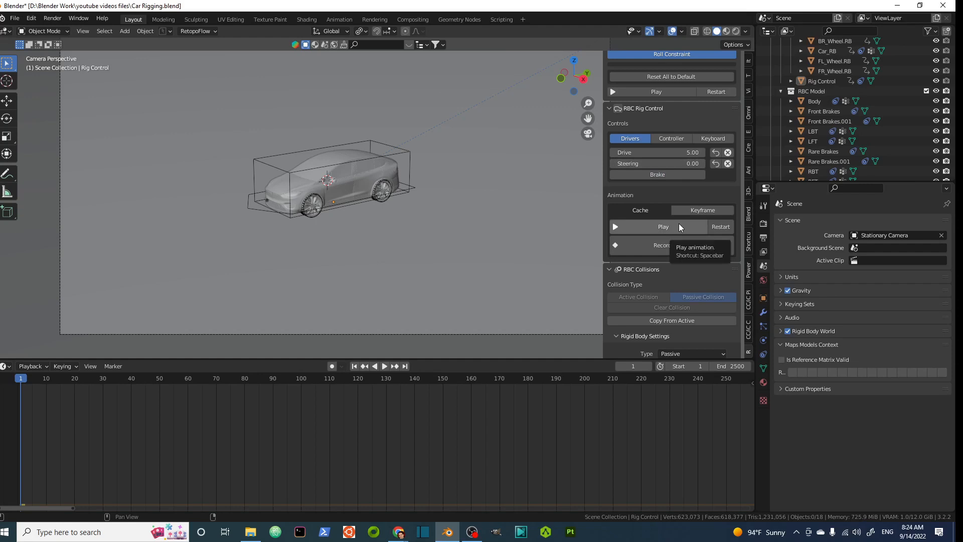
- Play the simulation, steer the car to 1.00, apply the Brake, and pause
click(658, 92)
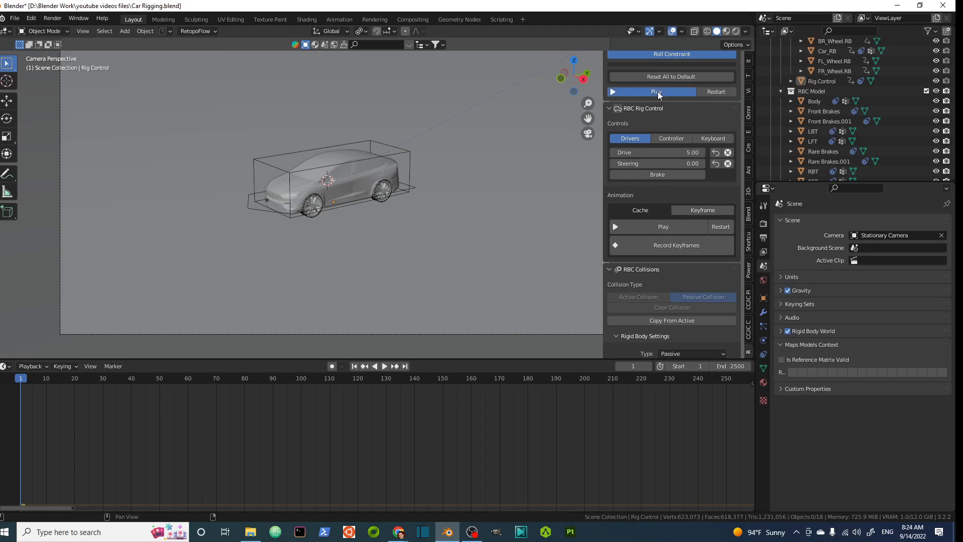
key(w)
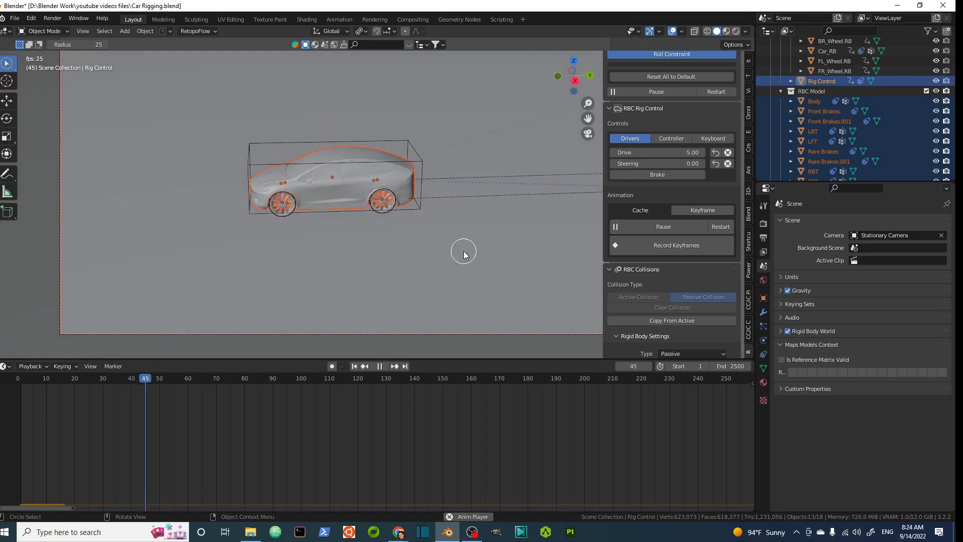
drag(674, 164, 723, 163)
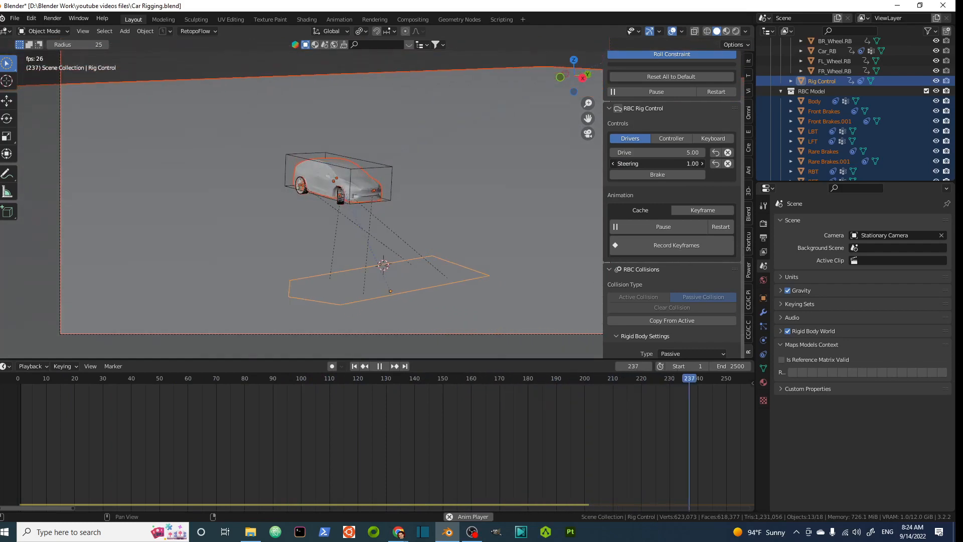
click(666, 174)
click(657, 92)
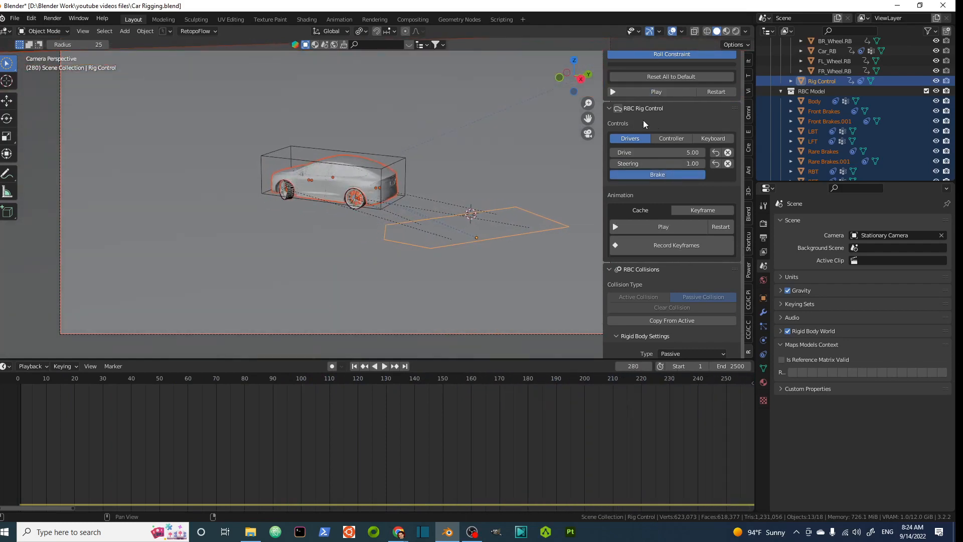
- Record a short keyframe take with the Brake applied, stop it, and delete its cache and keyframes
click(664, 246)
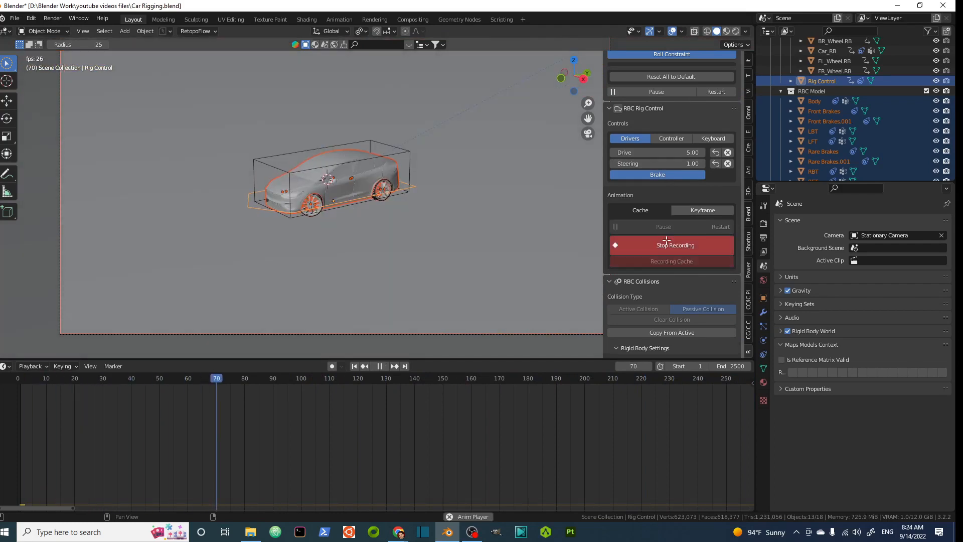
click(666, 242)
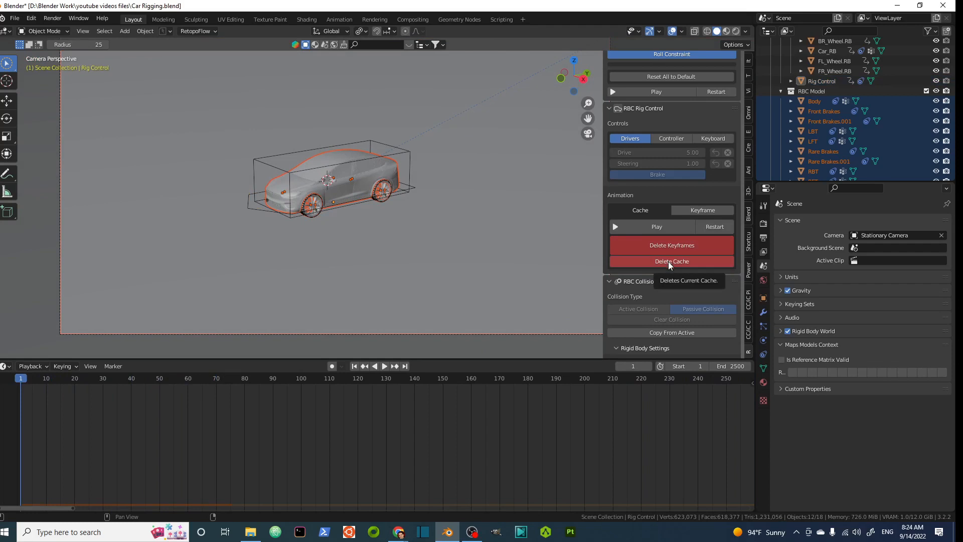
click(669, 261)
click(661, 254)
click(667, 246)
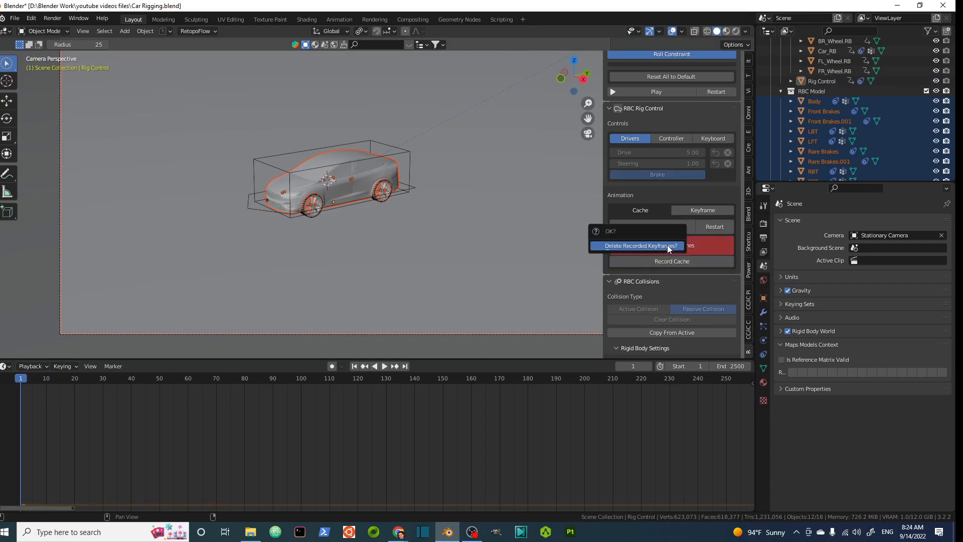
click(636, 246)
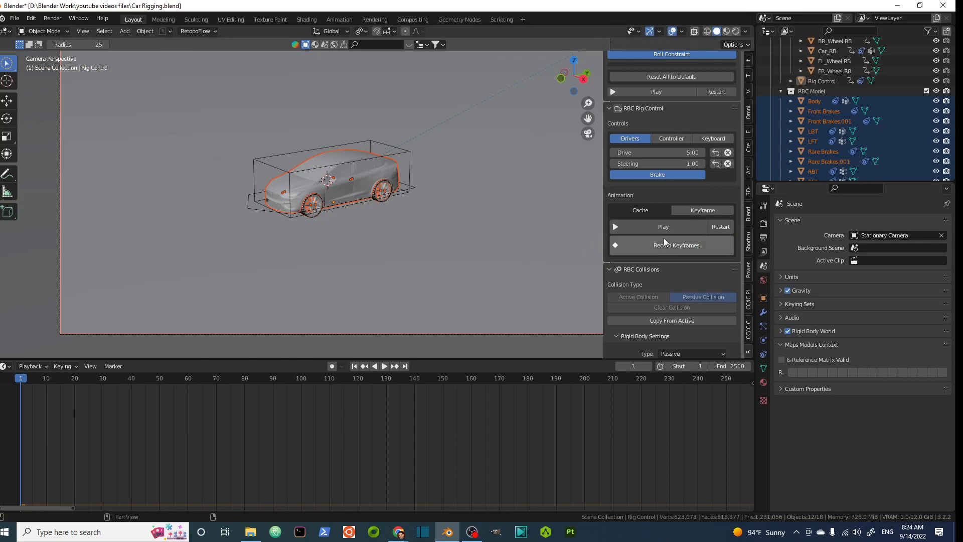
- Set Steering to 0 with the Brake released, and deselect all the car parts
click(691, 164)
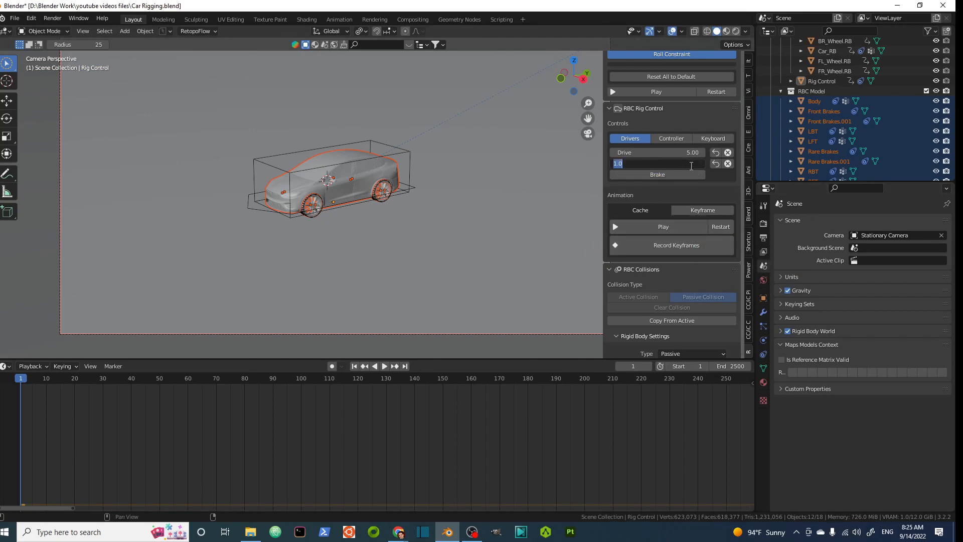
text(0)
key(Return)
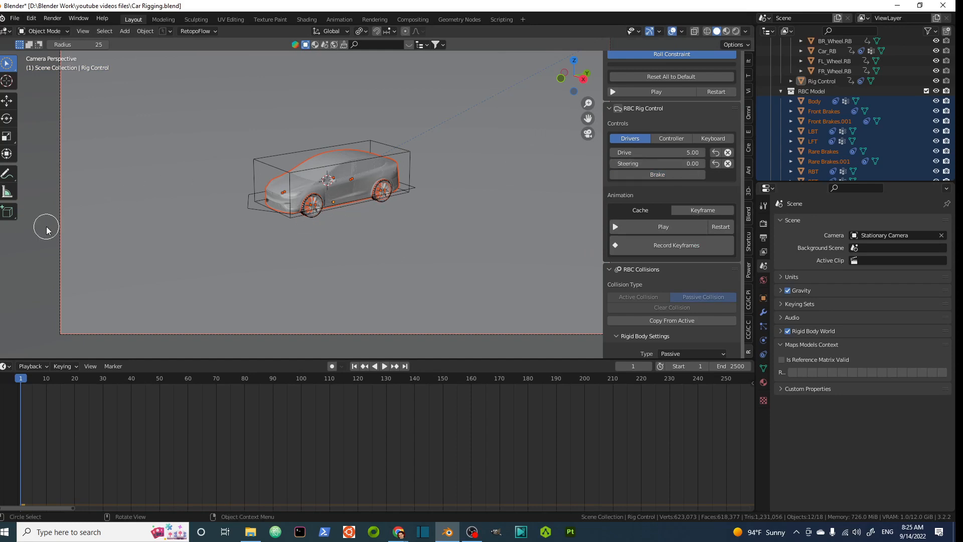
click(114, 226)
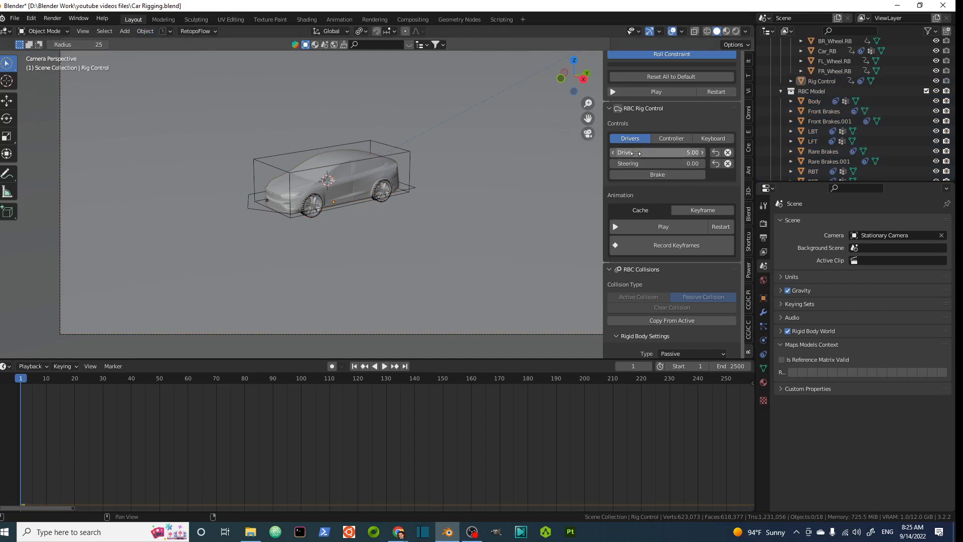
- Record keyframes while steering the car to 0.79, apply the Brake, and stop the recording
click(669, 246)
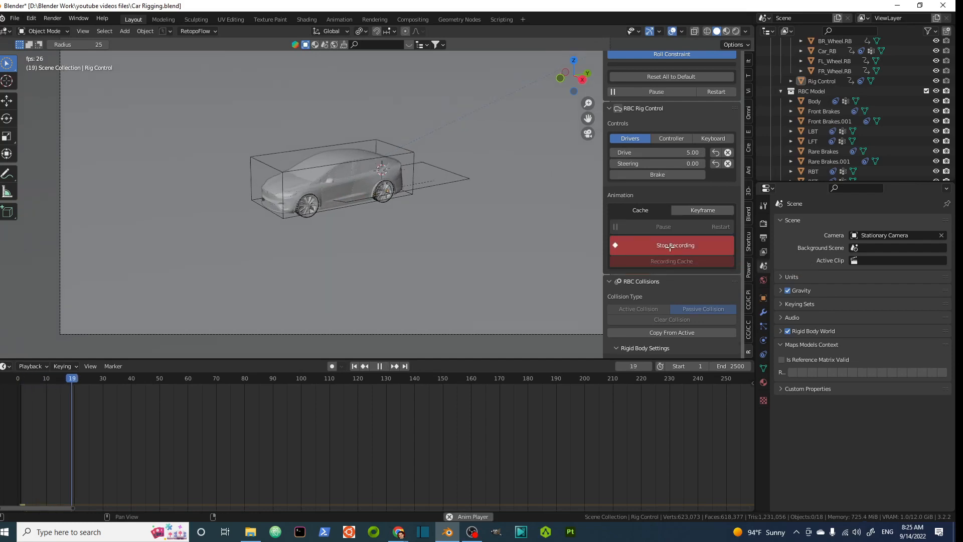
mouse_move(661, 165)
mouse_down()
mouse_move(606, 174)
mouse_move(668, 178)
mouse_move(653, 164)
mouse_up()
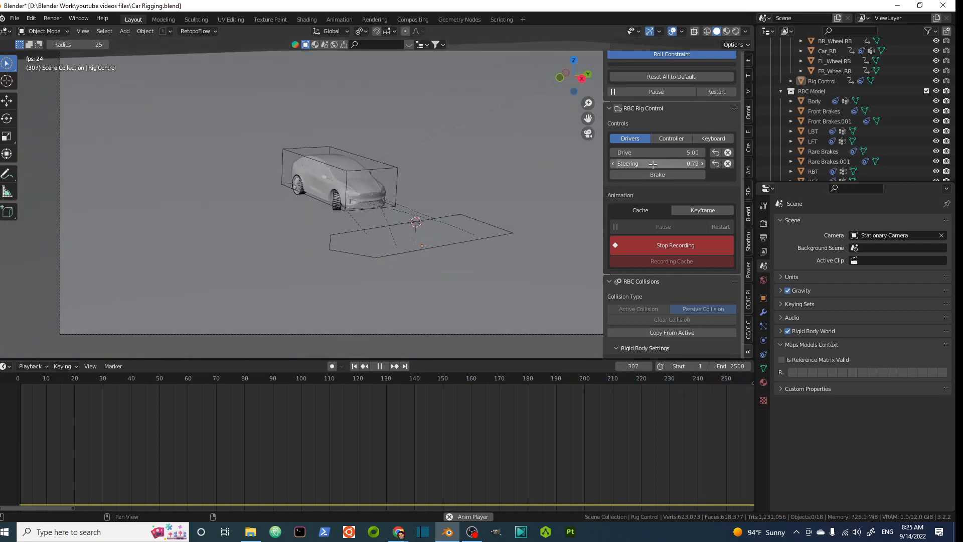
click(658, 175)
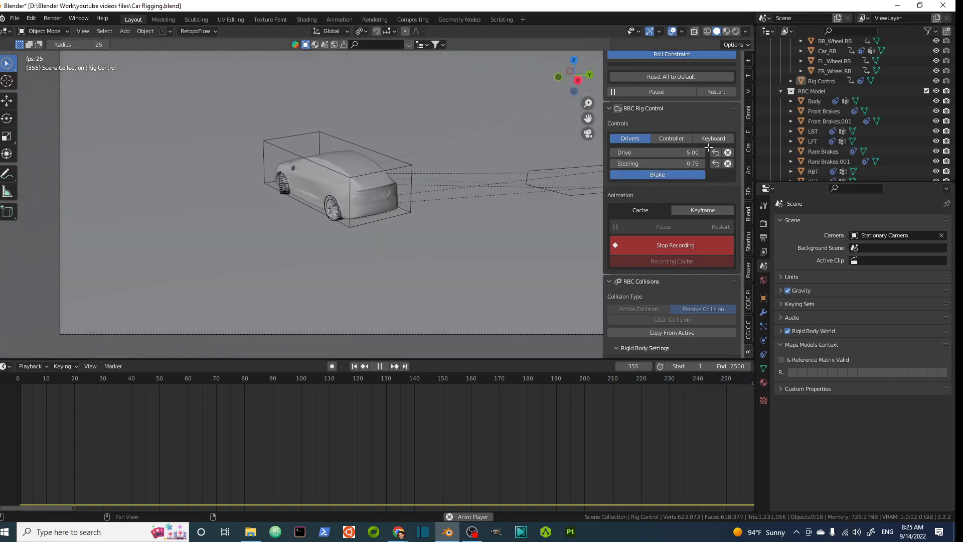
click(672, 247)
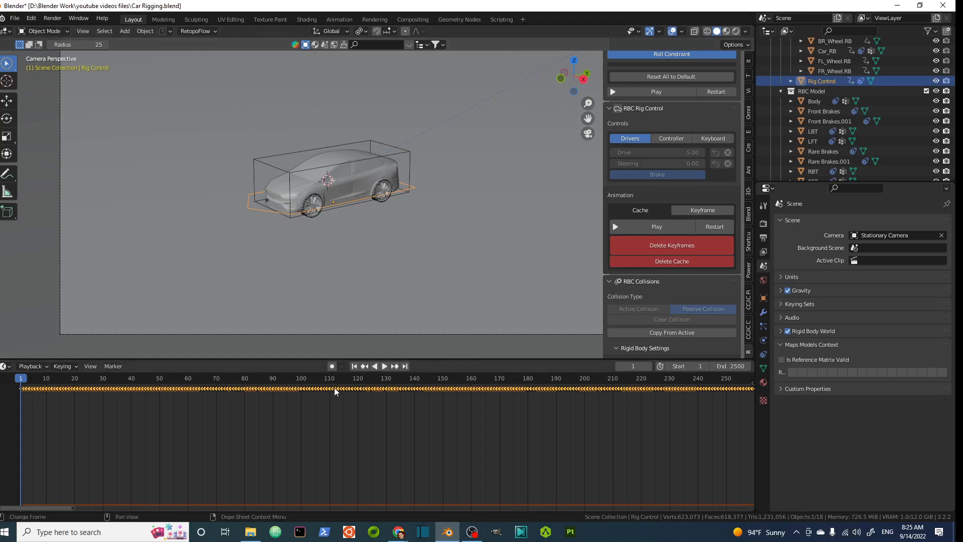
- Play the recorded drive from the first frame, stop it, and return to the start
click(354, 366)
click(384, 367)
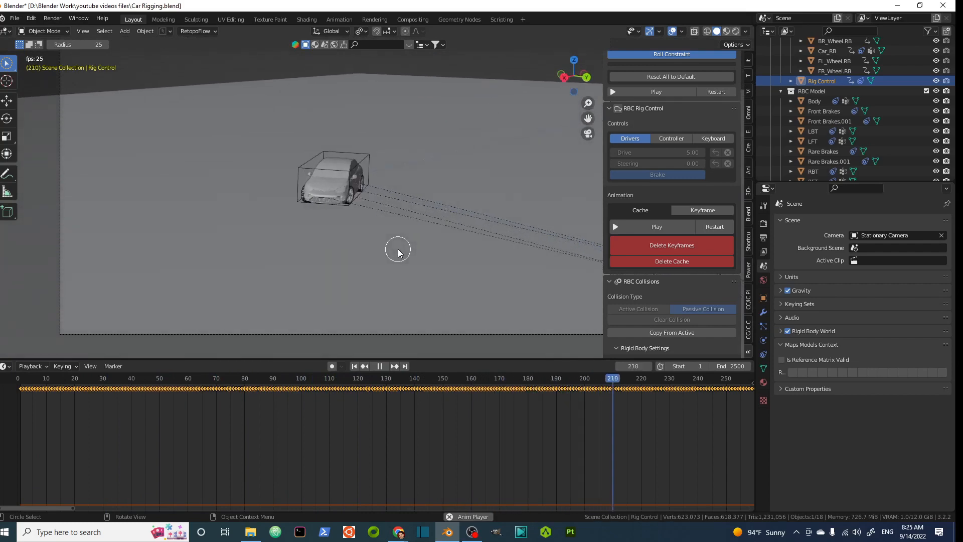
click(381, 366)
click(355, 366)
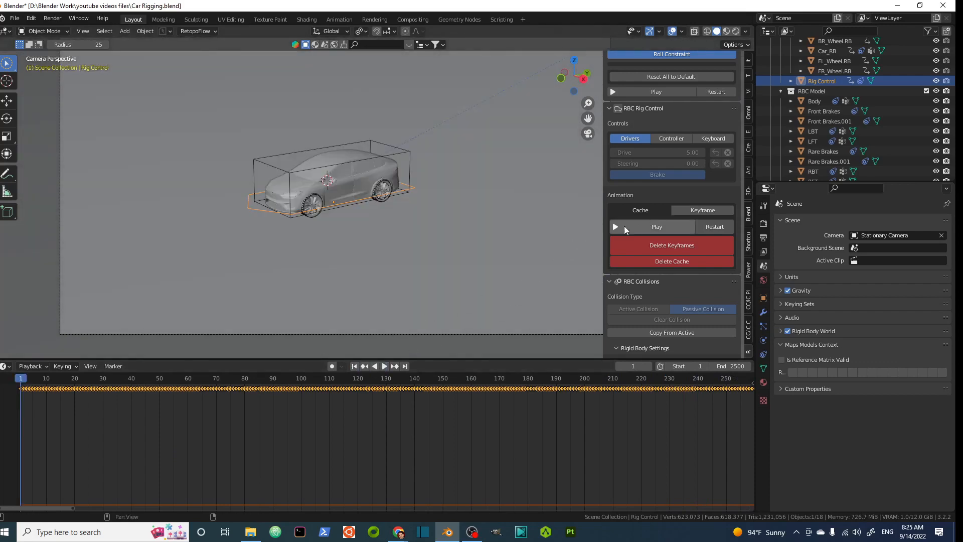
- Switch the viewport to Material Preview, examine the car and checkered ground from outside the camera, and collapse the RBC Model collection
click(727, 31)
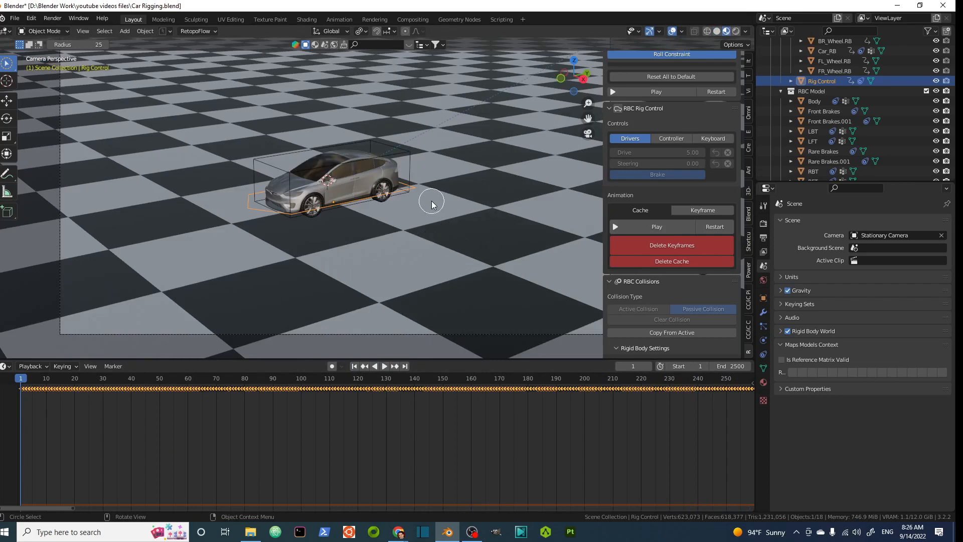
scroll(433, 203, down, 2)
middle_drag(437, 207, 398, 217)
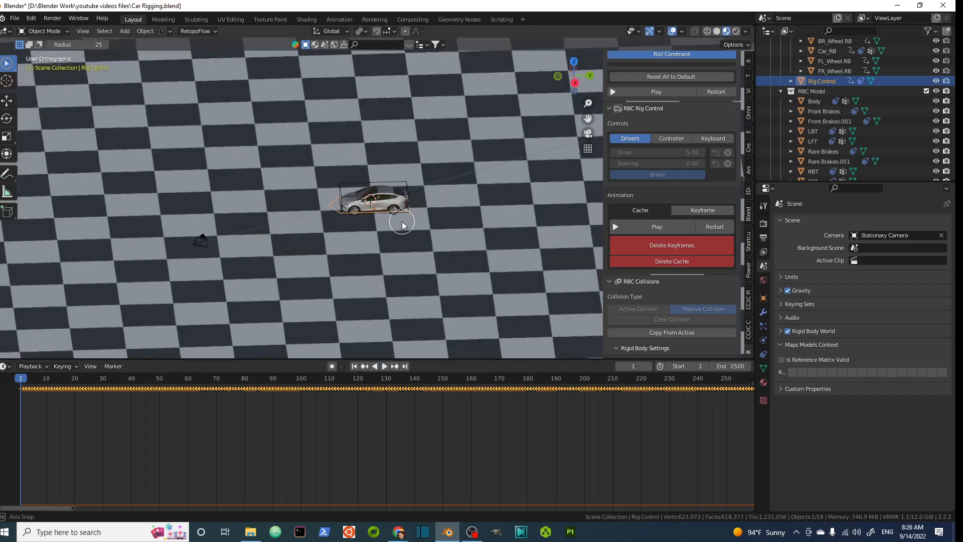
scroll(421, 228, up, 3)
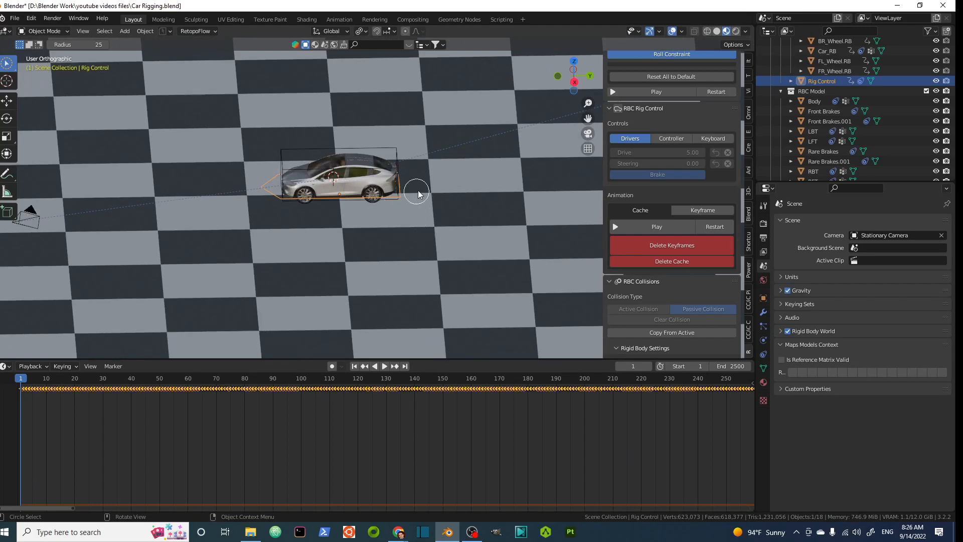
middle_drag(418, 194, 438, 220)
scroll(399, 219, up, 5)
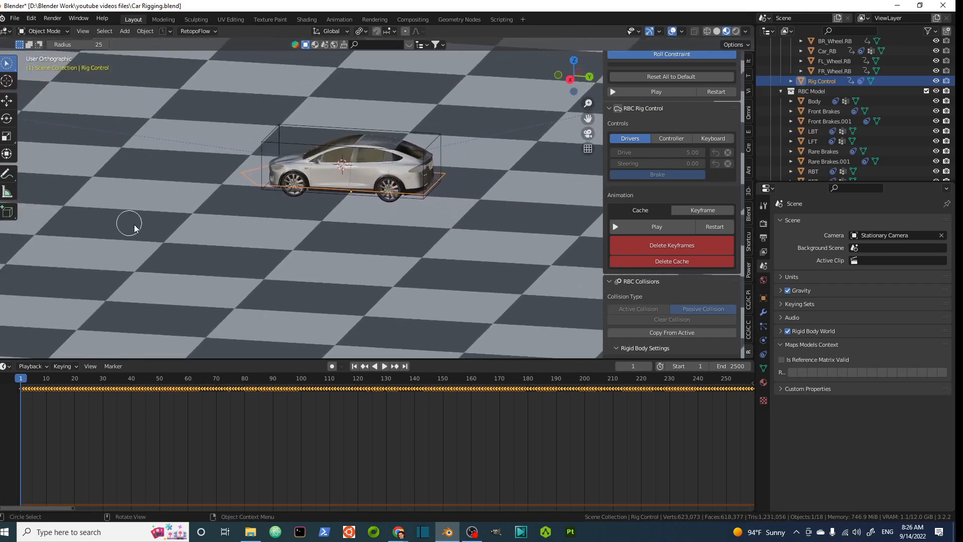
scroll(266, 236, down, 6)
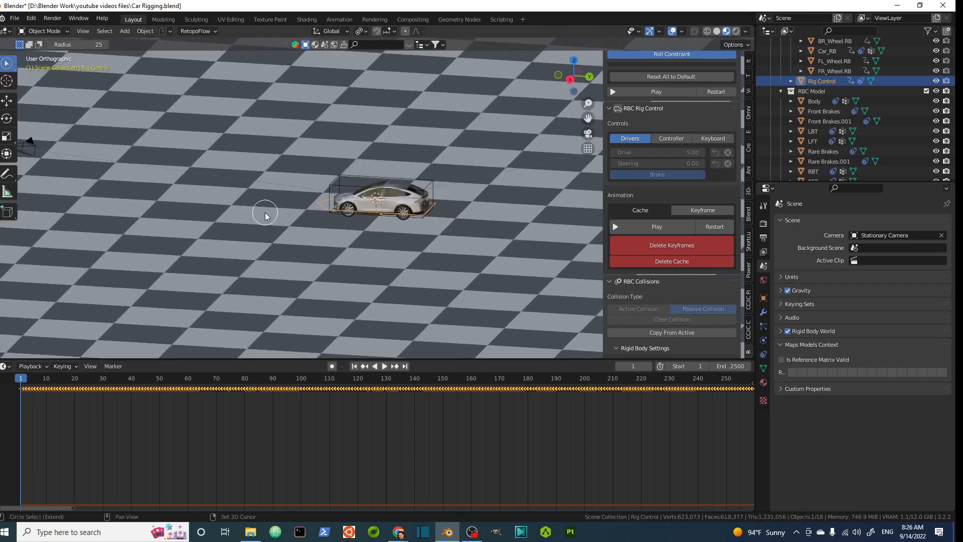
scroll(396, 235, down, 5)
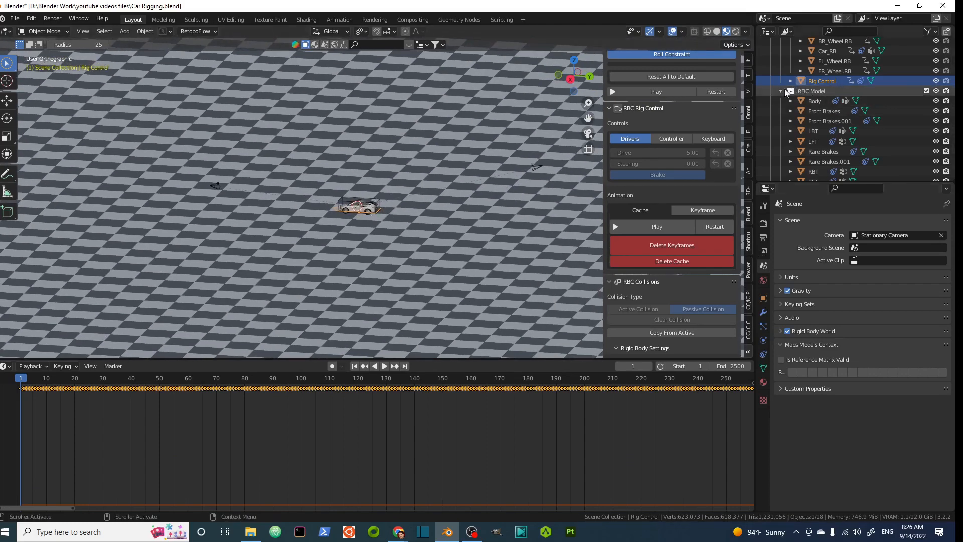
scroll(781, 92, up, 5)
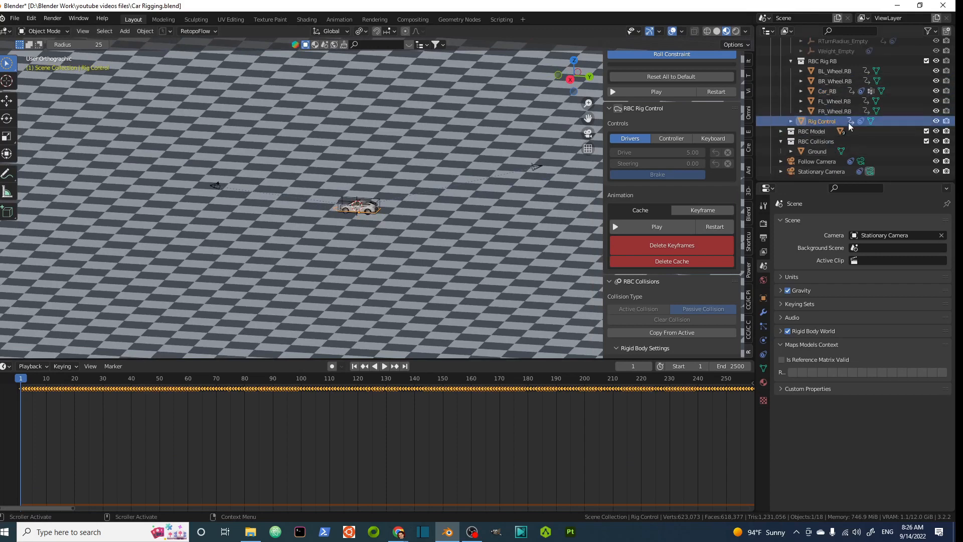
- Include Collection 2 in the view layer and examine its ramp, traffic barriers, boxes and cones in front of the car
scroll(847, 121, up, 3)
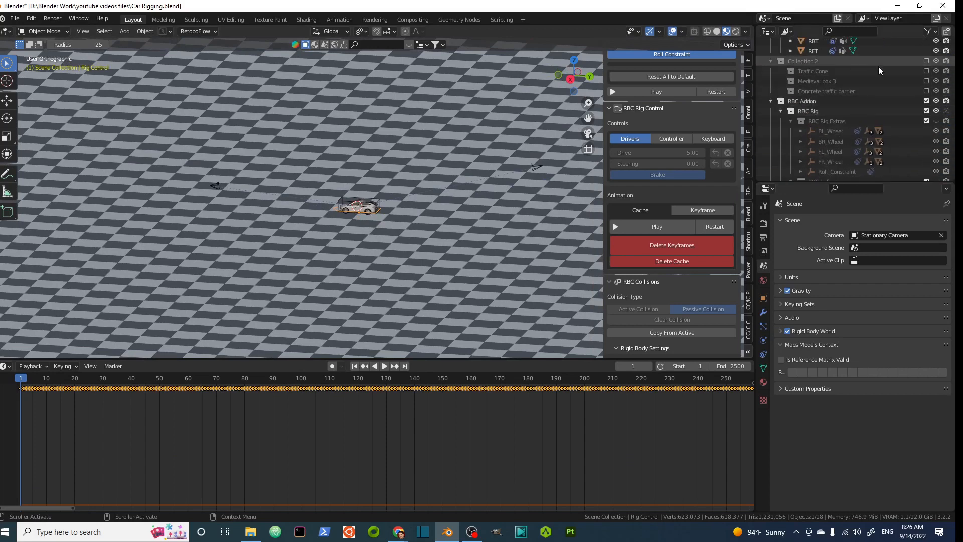
click(927, 61)
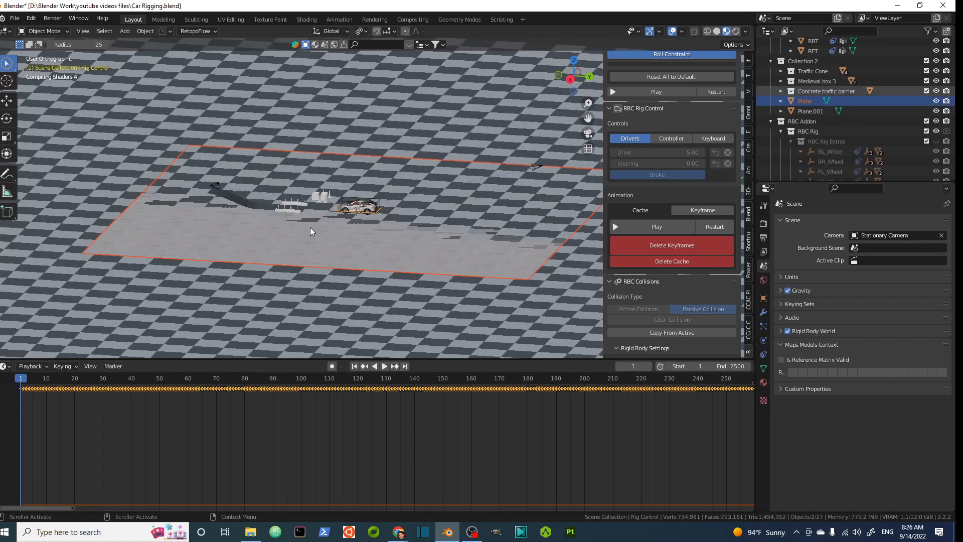
scroll(313, 231, up, 3)
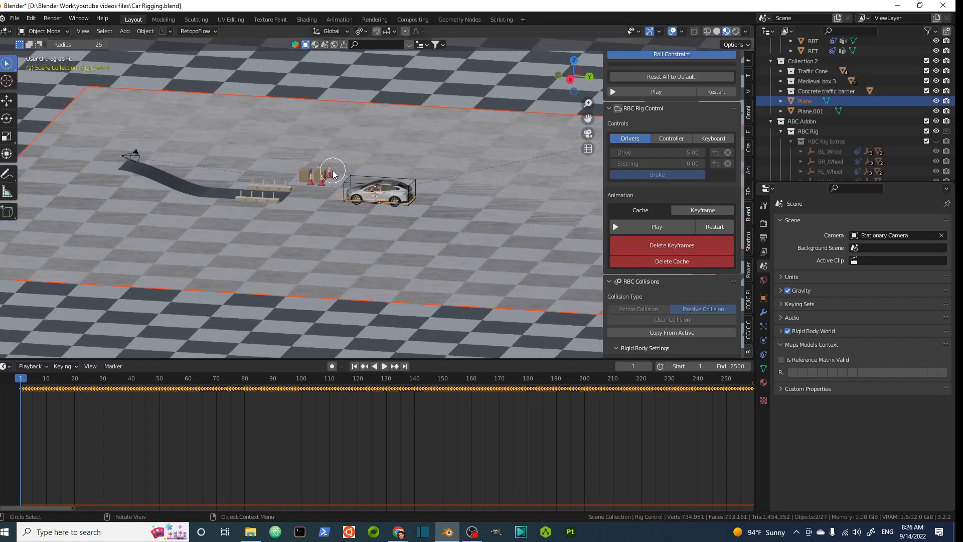
scroll(333, 174, up, 5)
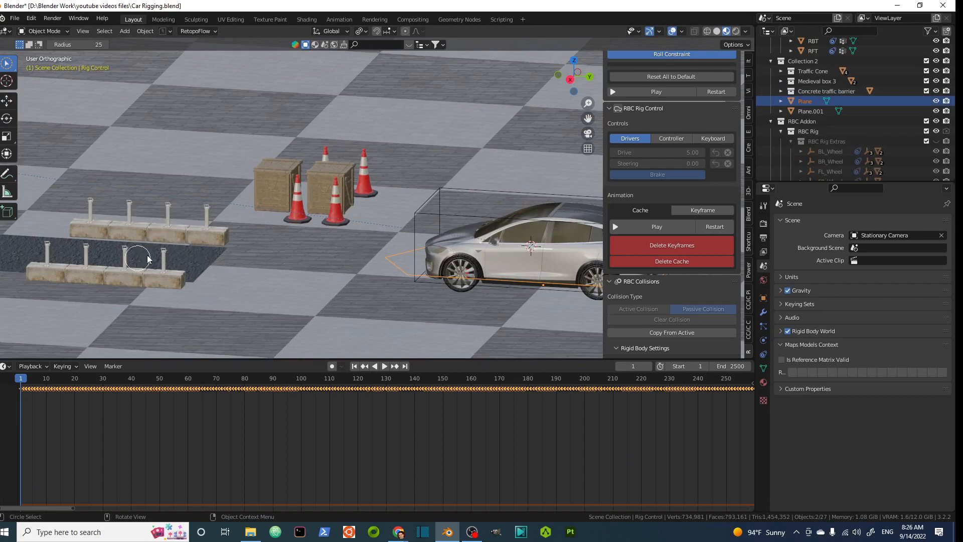
scroll(148, 260, down, 4)
shift+middle_drag(136, 246, 327, 262)
scroll(395, 253, down, 3)
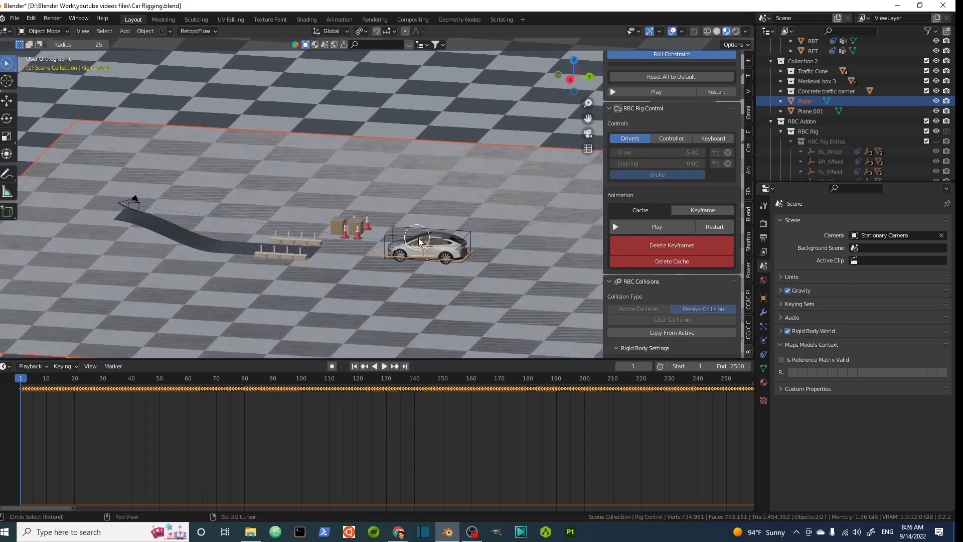
shift+middle_drag(419, 241, 333, 217)
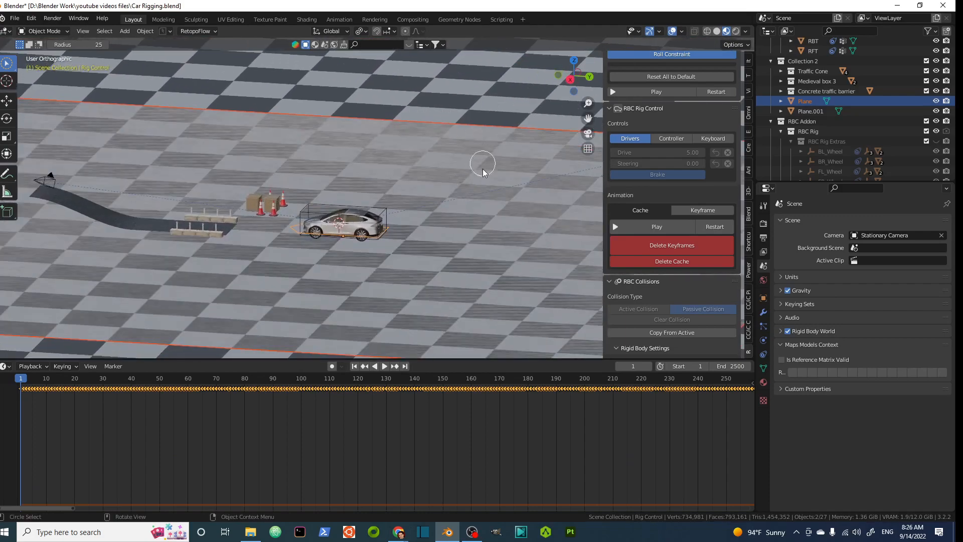
scroll(667, 235, down, 4)
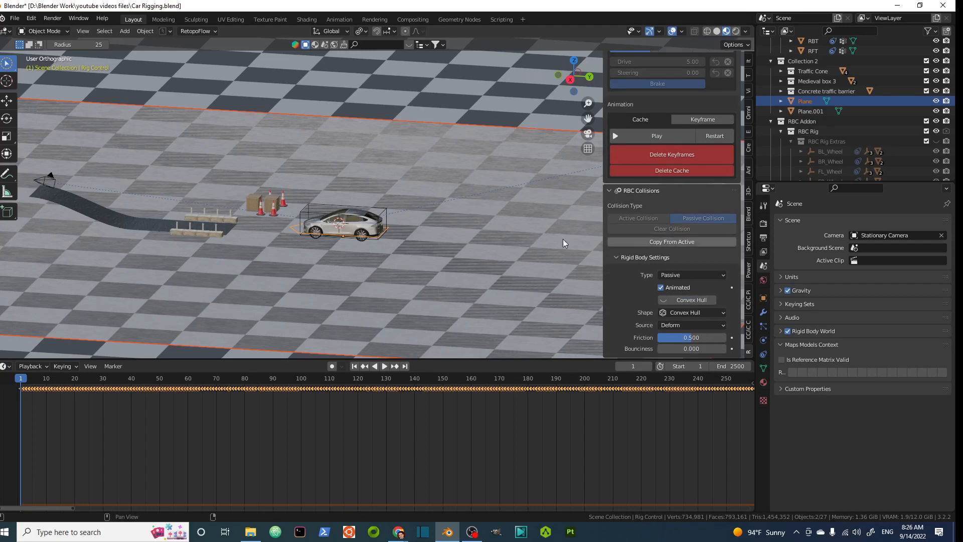
- Switch from circle selection to the Tweak selection tool and select only the Ground object
click(359, 107)
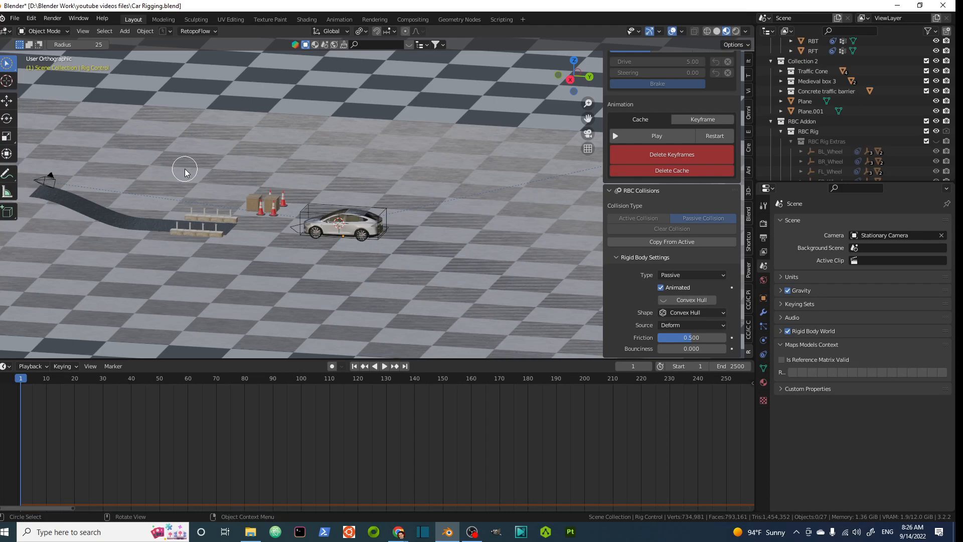
key(w)
key(a)
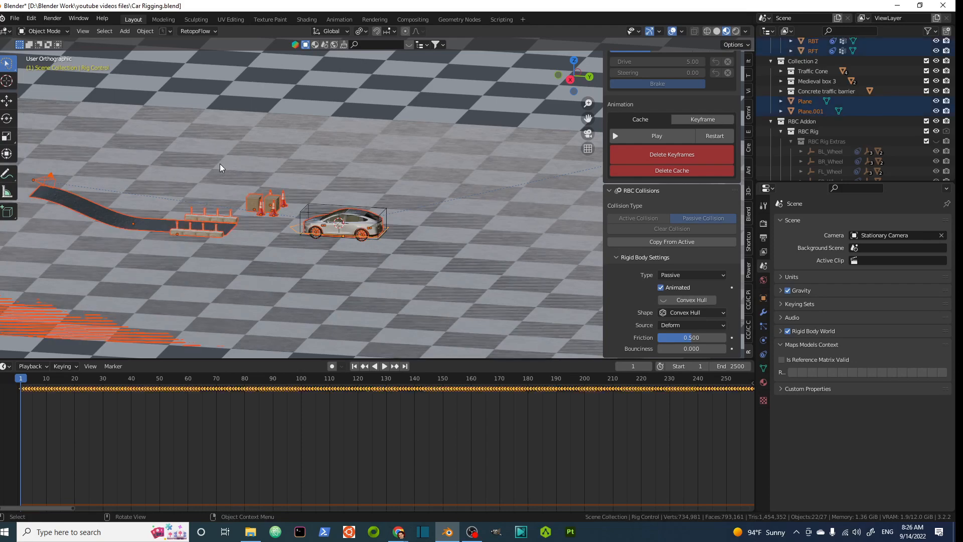
click(275, 153)
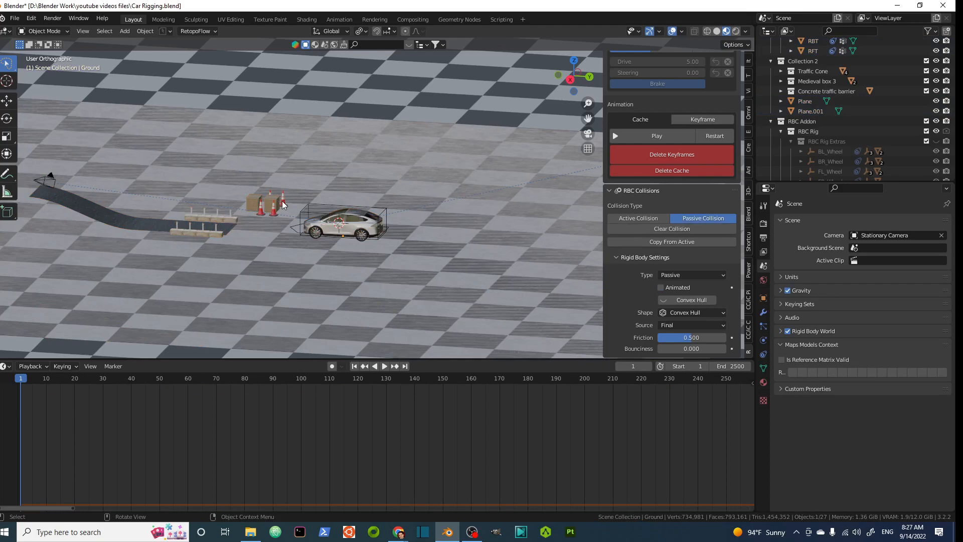
key(w)
- Collapse the RBC Addon collection in the Outliner
scroll(306, 173, down, 4)
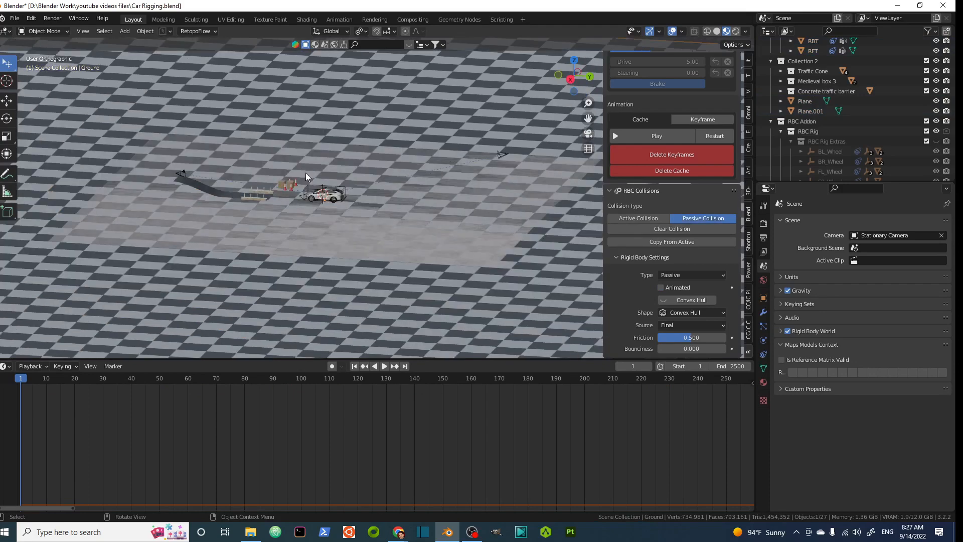
scroll(848, 129, up, 4)
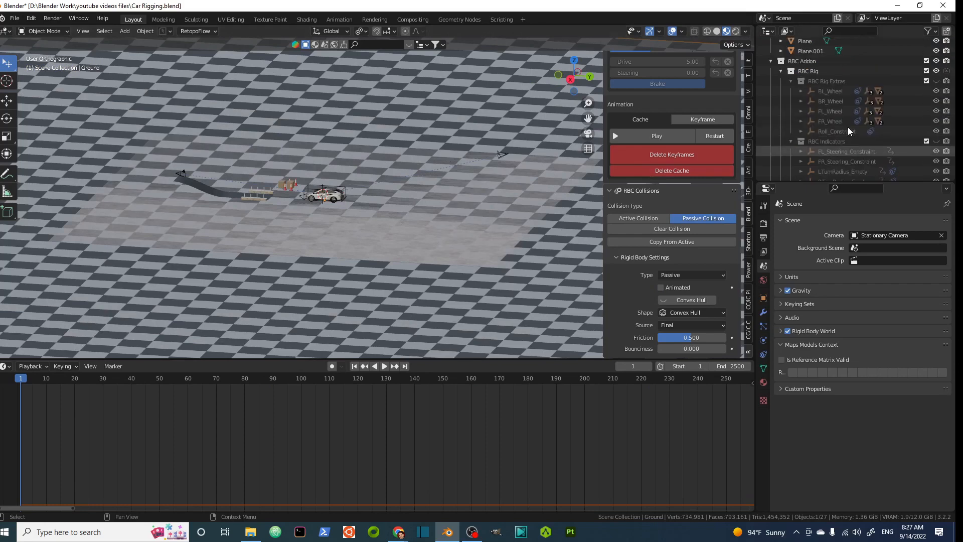
scroll(847, 130, down, 5)
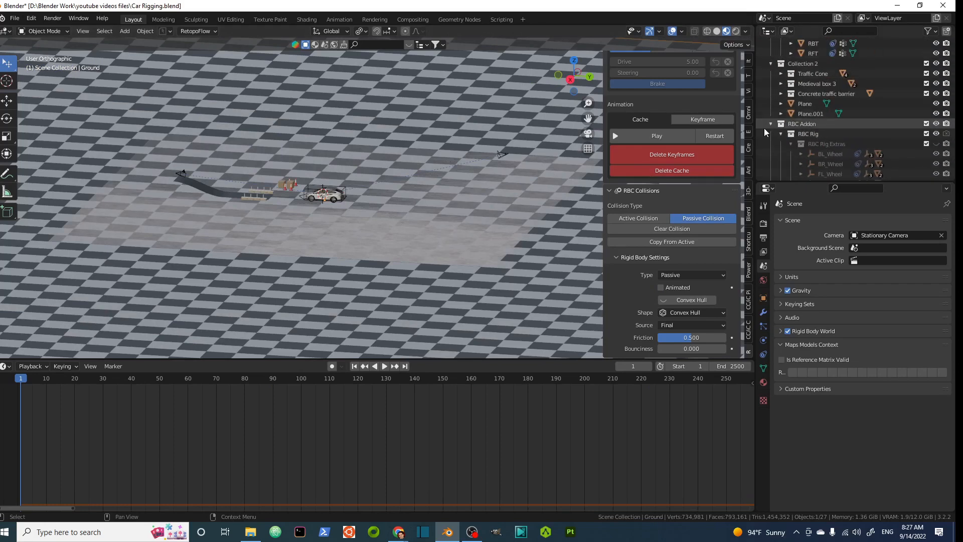
click(771, 124)
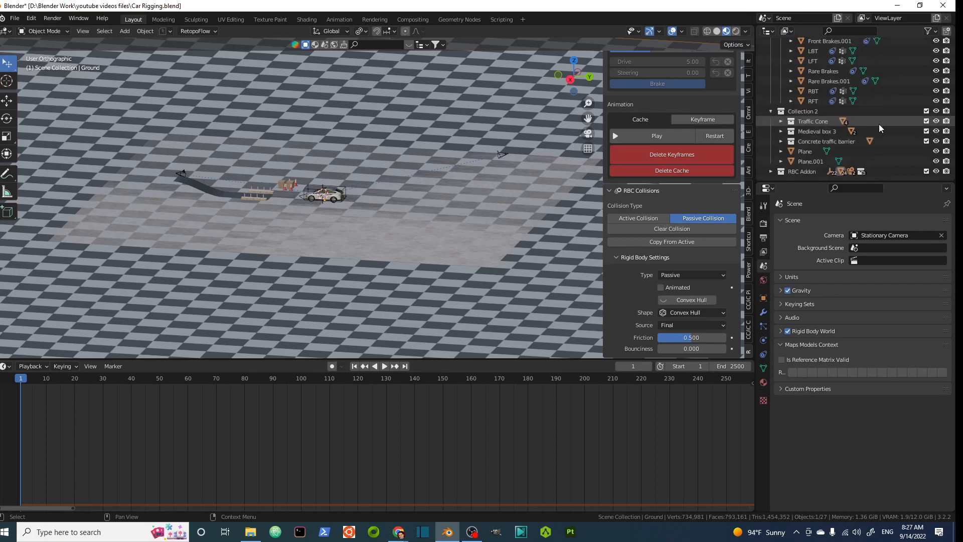
- Enlarge the 3D viewport and assign Passive Collision to the large Plane and the concrete traffic barrier
click(805, 152)
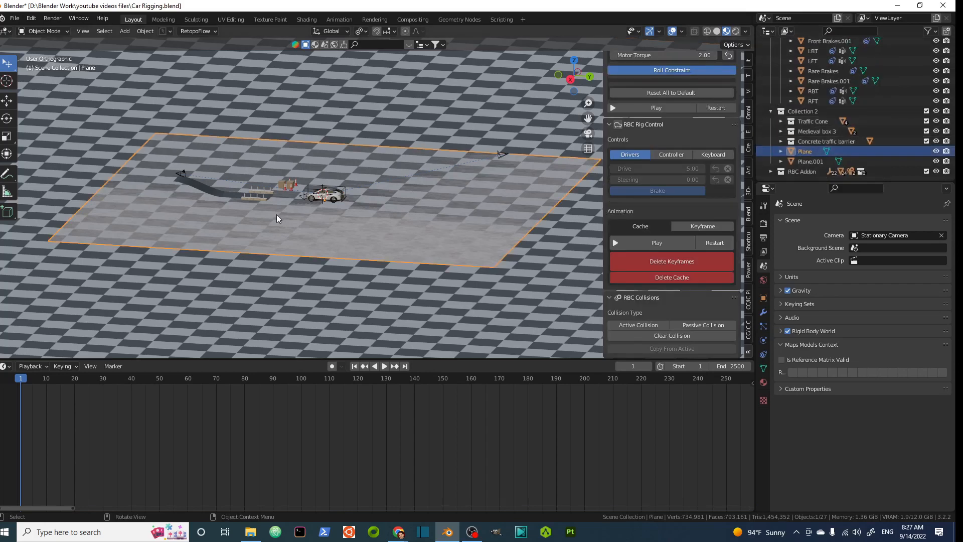
shift+middle_drag(323, 214, 296, 203)
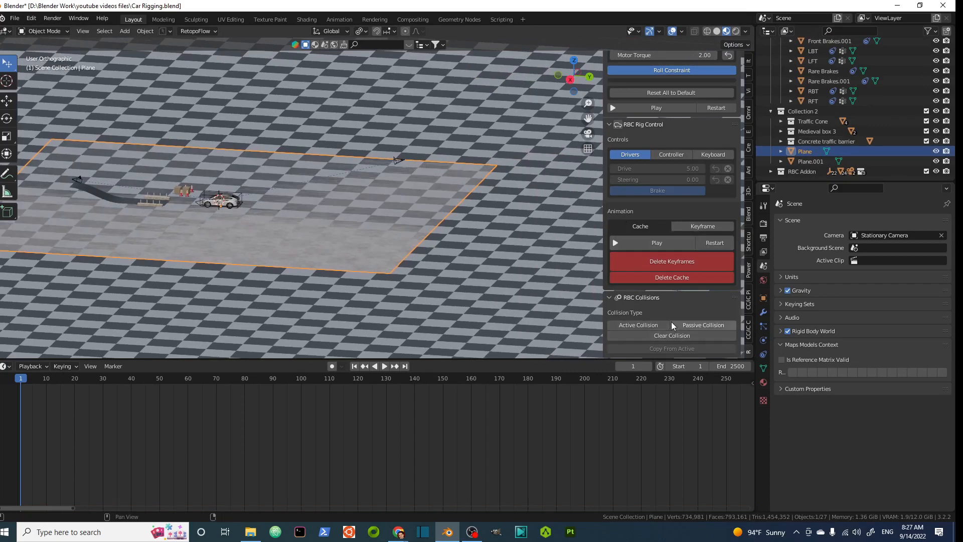
drag(595, 358, 595, 476)
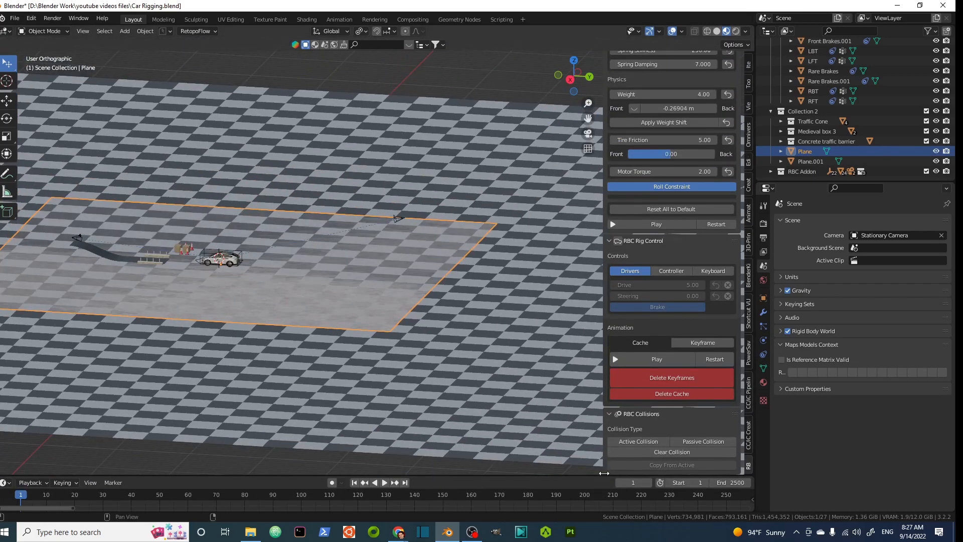
click(700, 442)
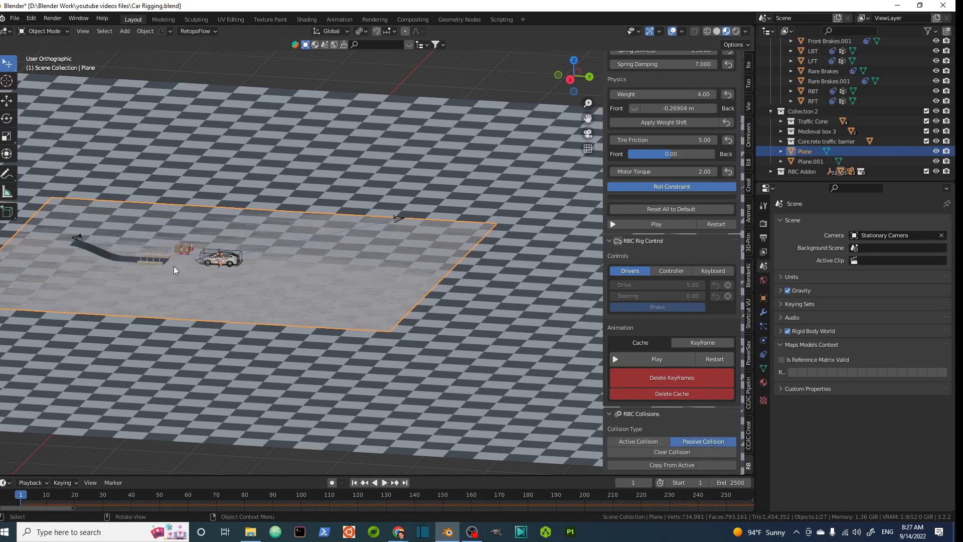
click(151, 261)
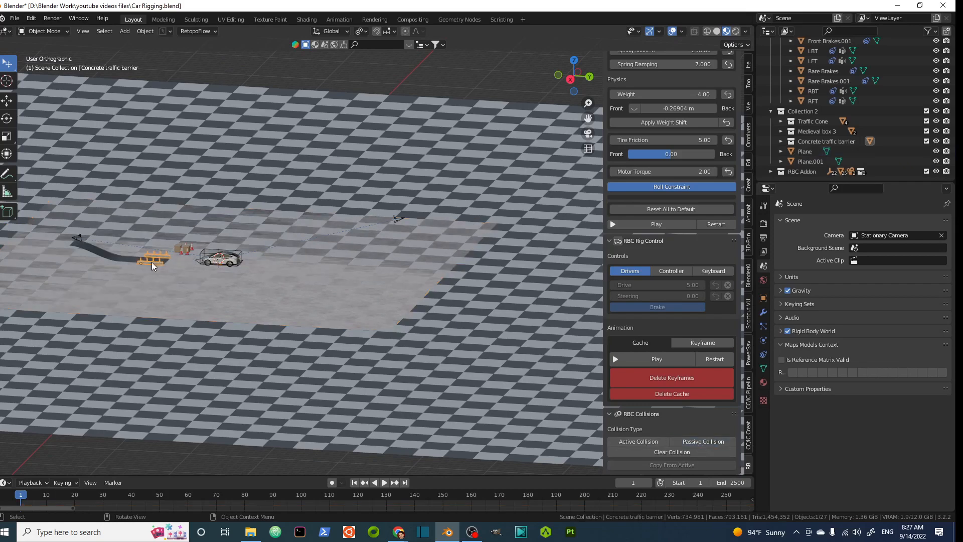
click(702, 441)
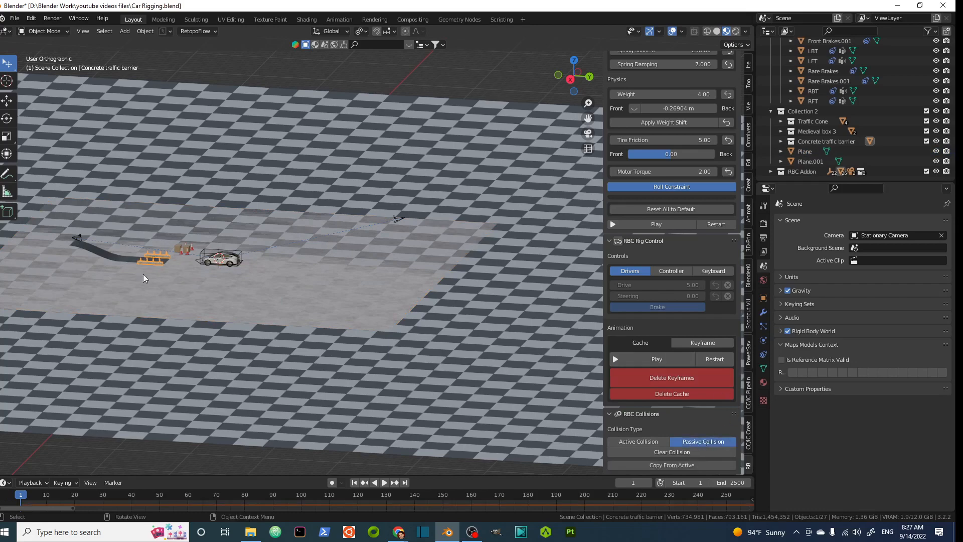
- Select the four traffic cones and both wooden boxes and assign Active Collision to them
scroll(181, 250, up, 5)
click(194, 257)
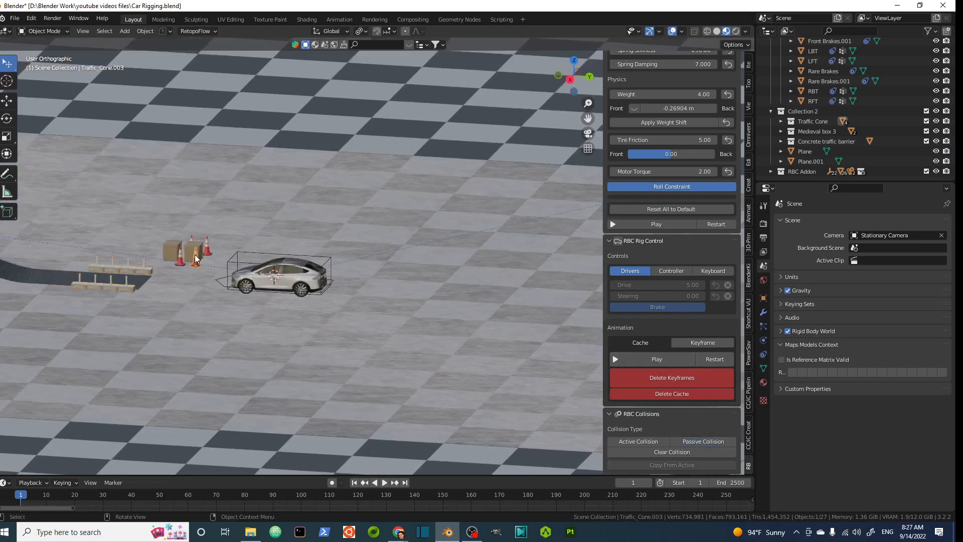
shift+click(184, 259)
shift+click(196, 241)
shift+click(193, 237)
shift+click(207, 241)
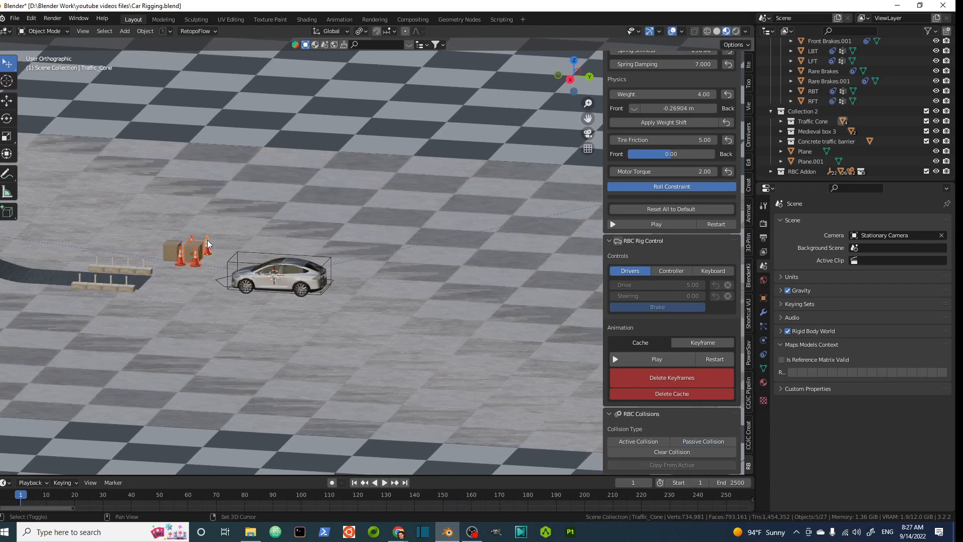
shift+click(176, 250)
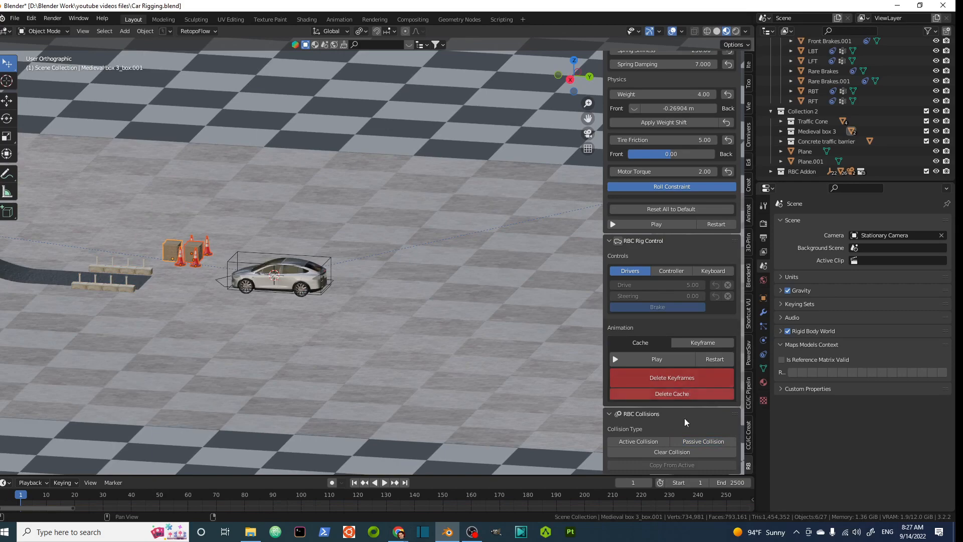
click(635, 442)
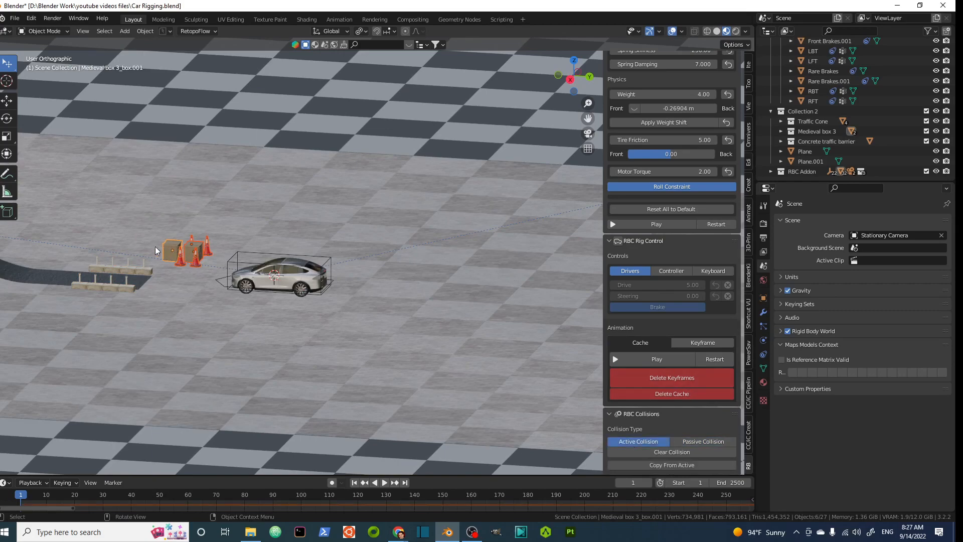
- Assign Passive Collision to the ramp, Plane.001
shift+middle_drag(156, 250, 316, 249)
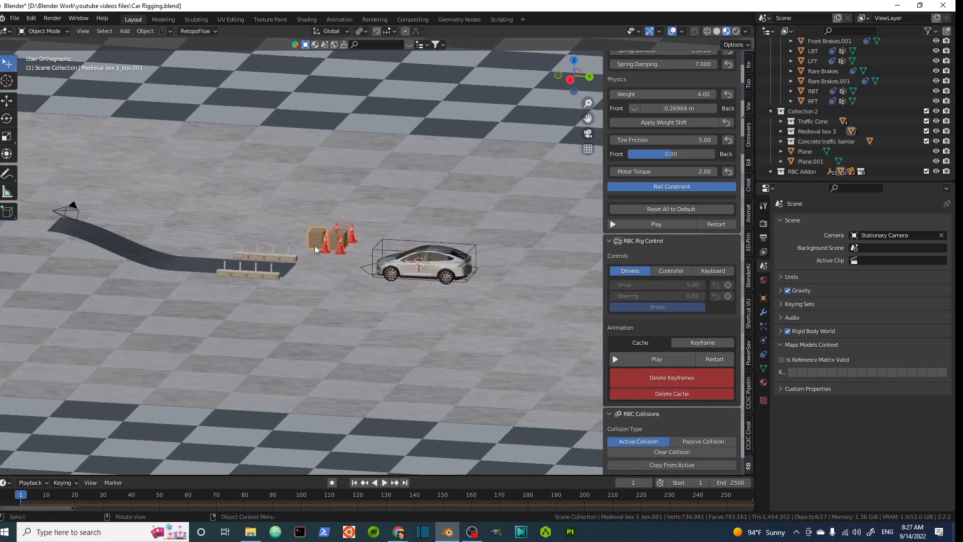
click(165, 257)
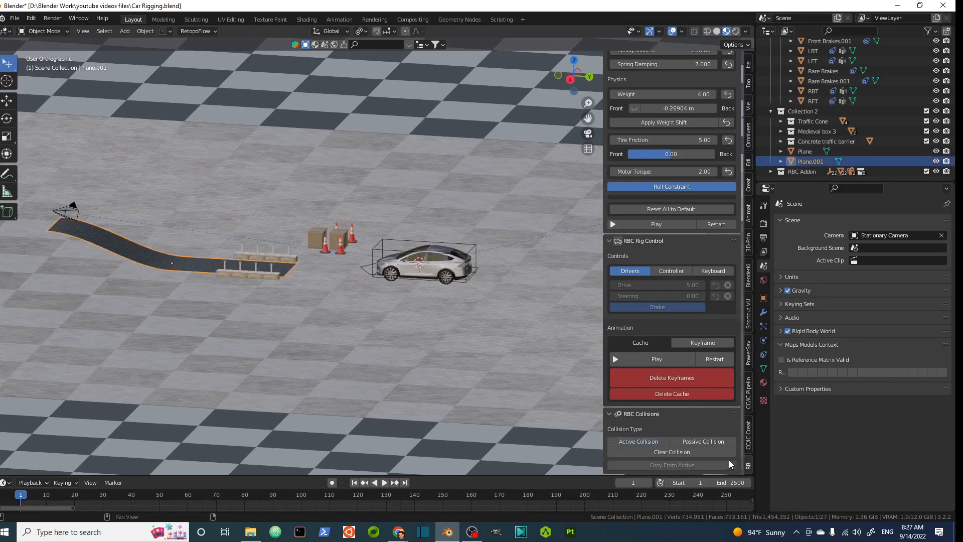
click(708, 441)
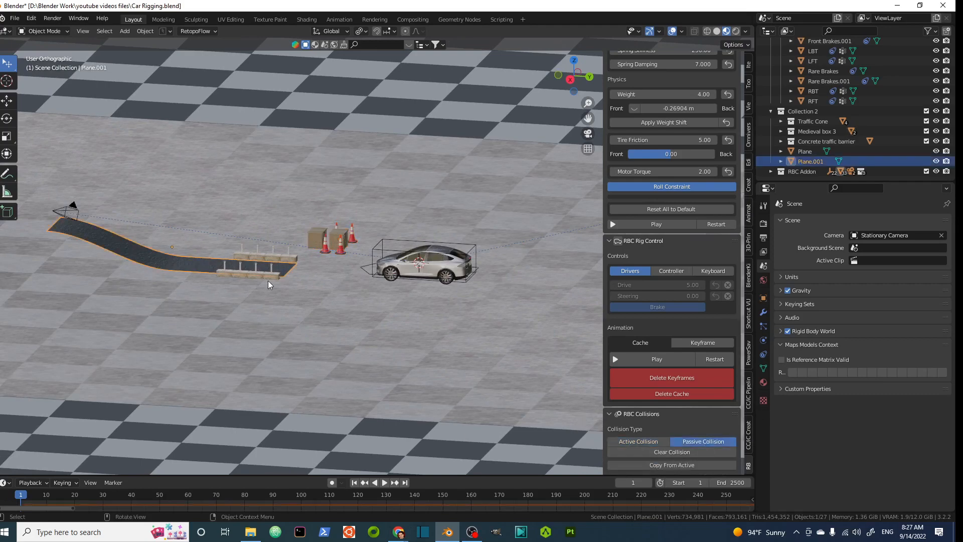
- Show the convex hull collision boundary on the ramp and examine it from the side
scroll(672, 389, down, 5)
scroll(672, 369, down, 1)
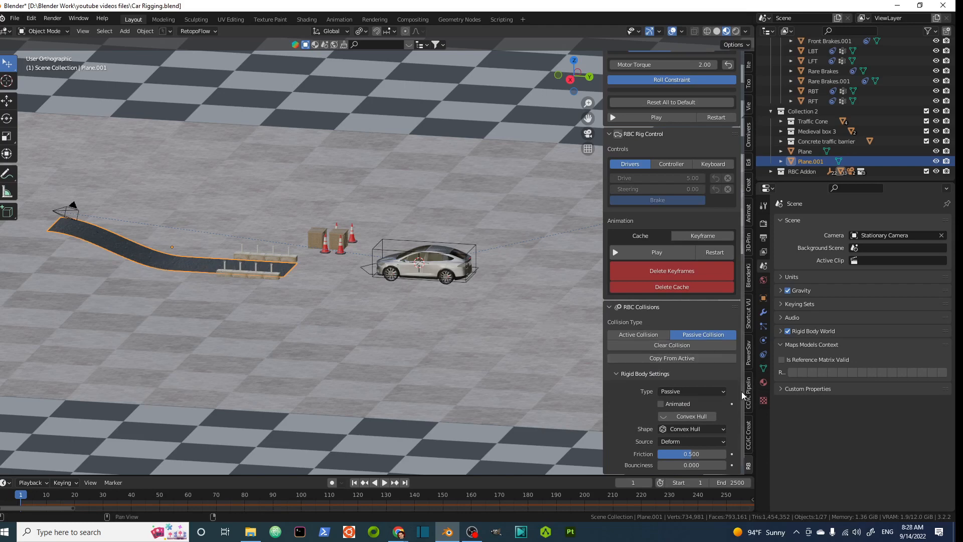
click(662, 417)
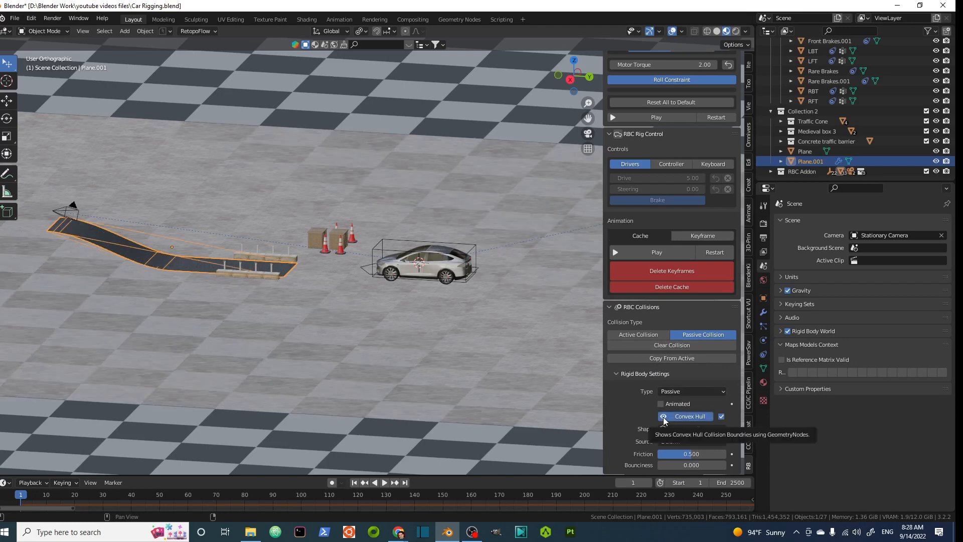
scroll(162, 262, up, 2)
middle_drag(146, 246, 263, 249)
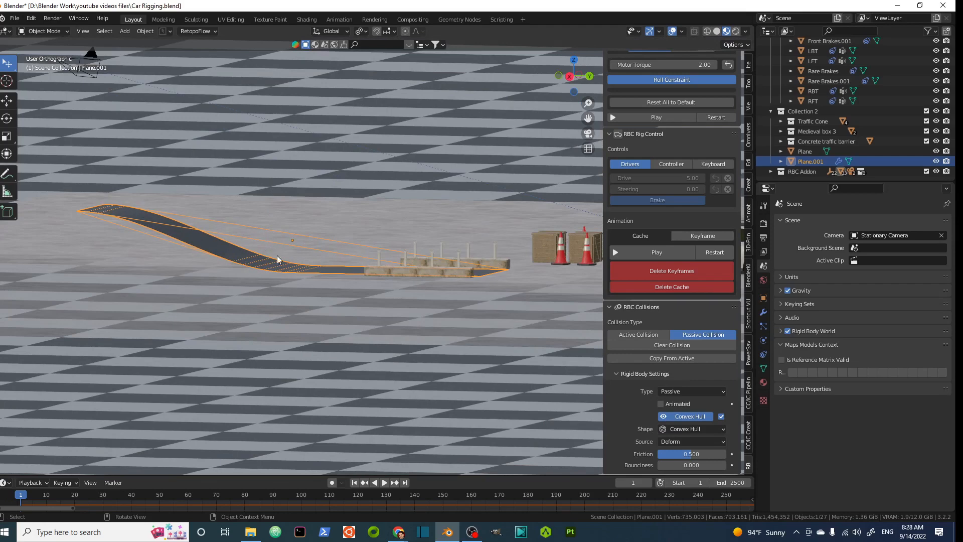
- Set the ramp's collision shape to Mesh and turn off its convex hull display
click(695, 431)
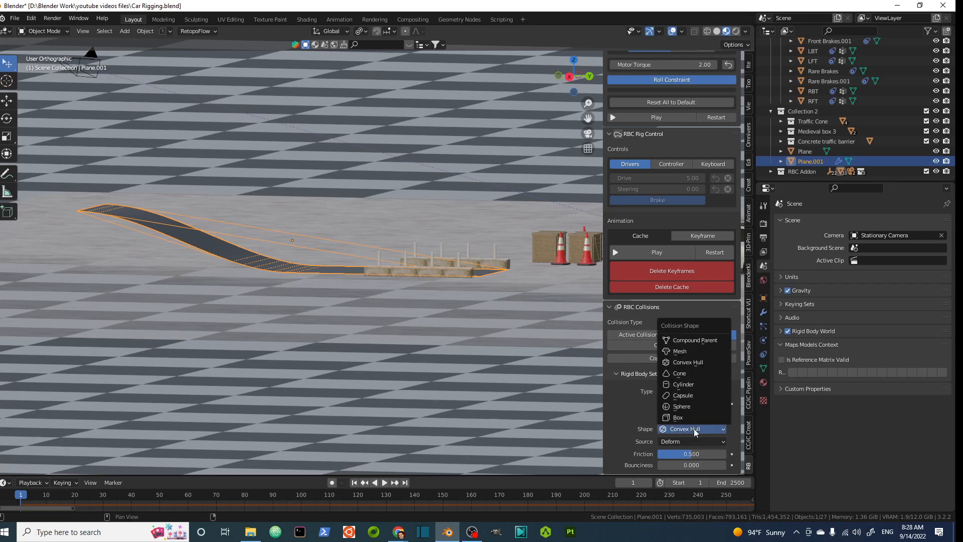
click(681, 352)
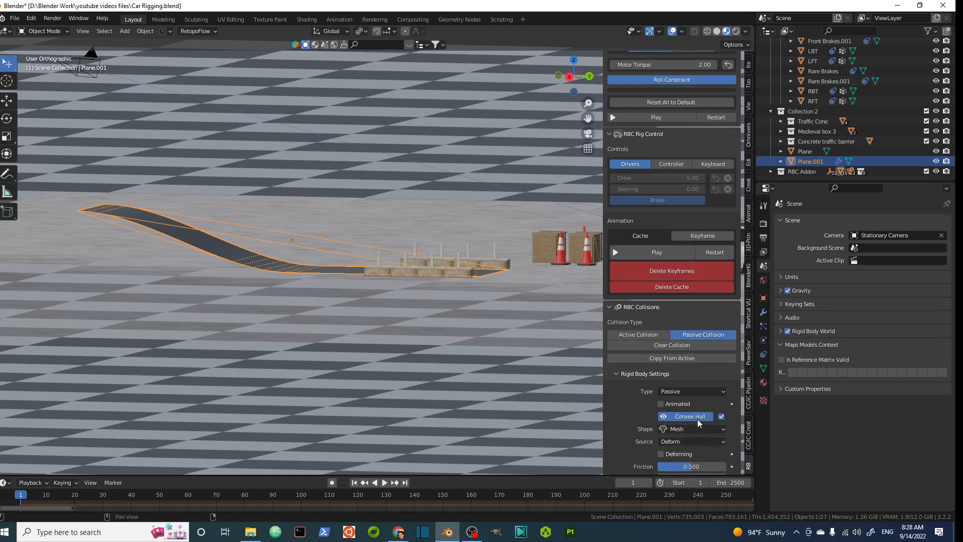
click(664, 416)
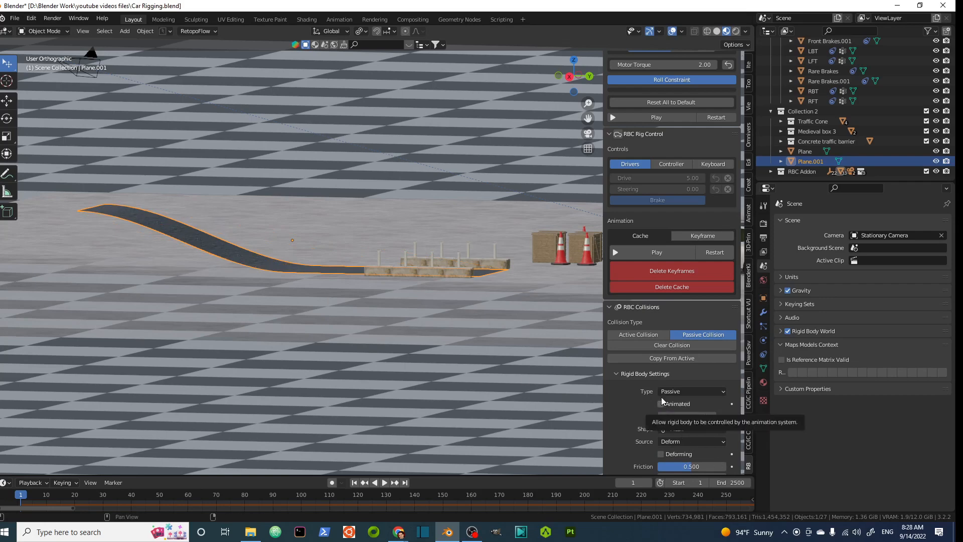
scroll(652, 381, down, 1)
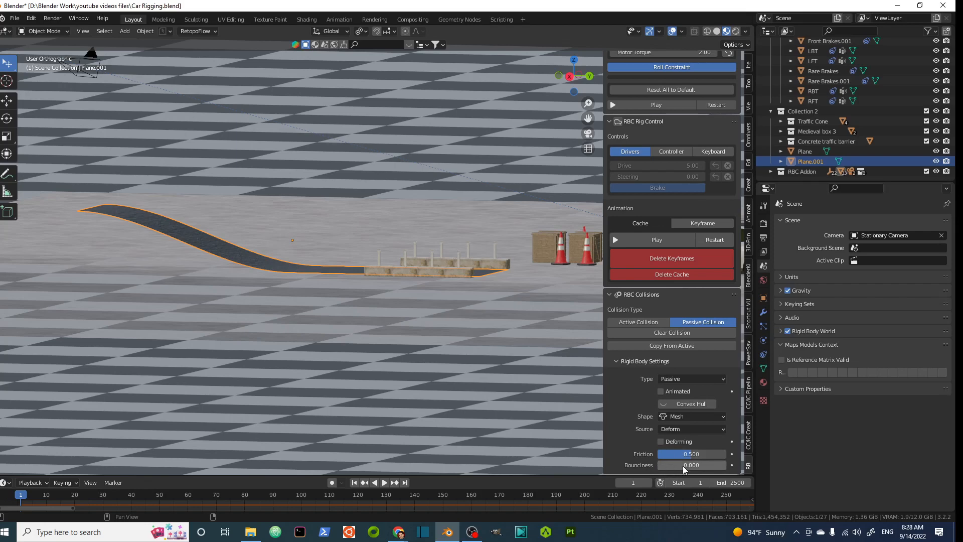
scroll(662, 392, up, 1)
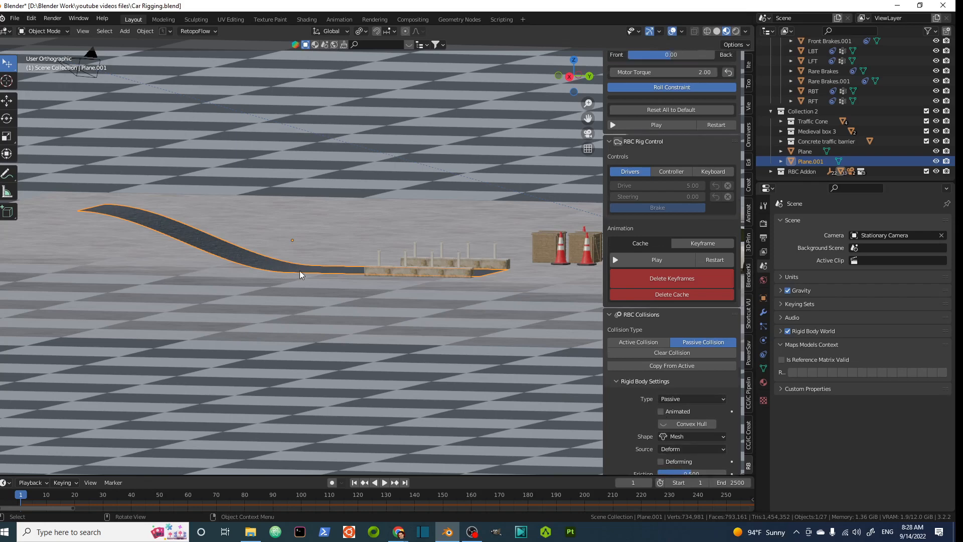
- Select the wooden box nearest the car and review its active rigid body settings
middle_drag(281, 268, 567, 316)
scroll(698, 387, down, 1)
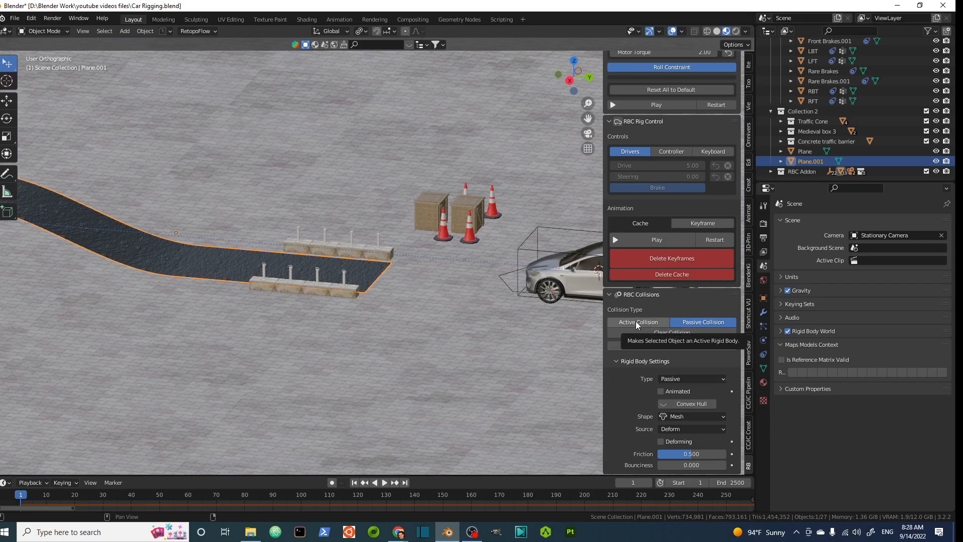
click(462, 206)
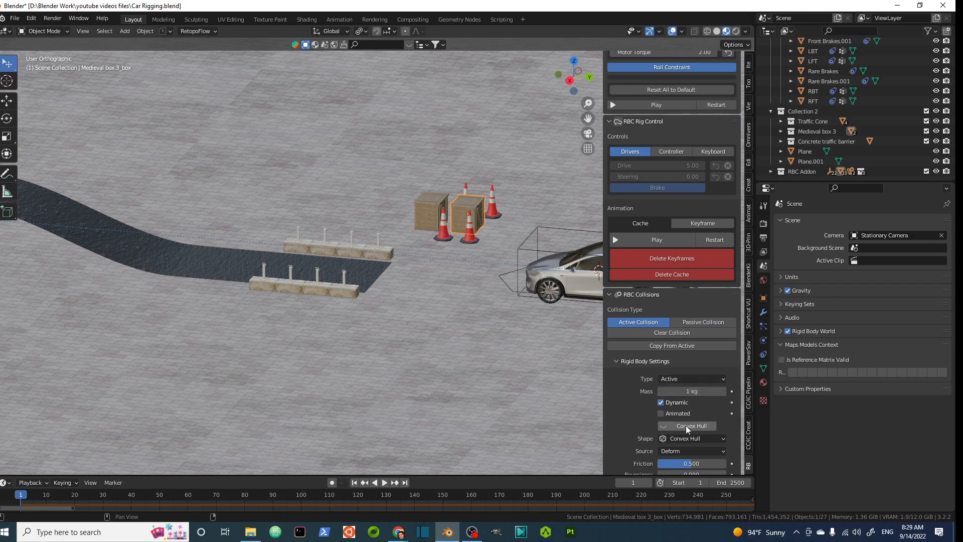
scroll(677, 401, down, 1)
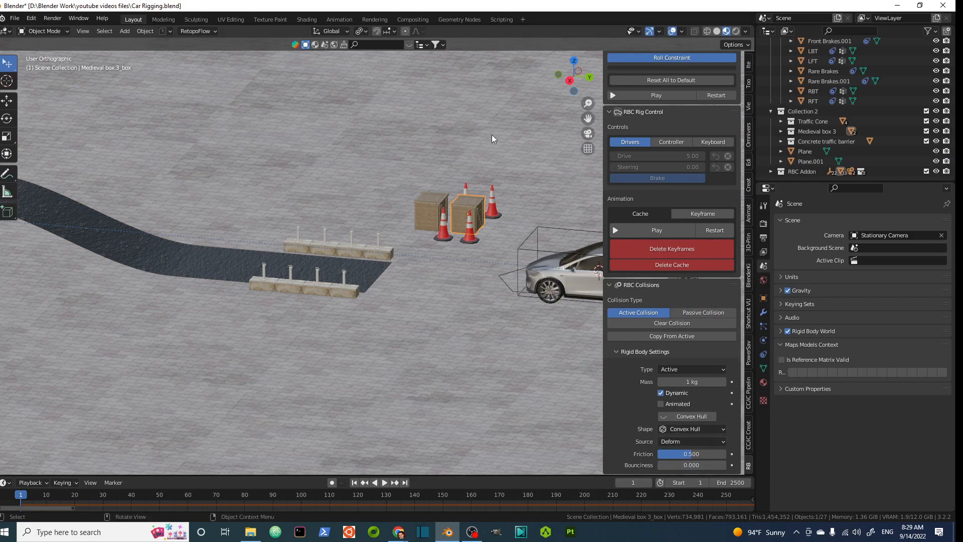
- Hide the checkered Ground object in the RBC Collisions collection
scroll(429, 211, down, 5)
middle_drag(429, 211, 447, 202)
click(462, 116)
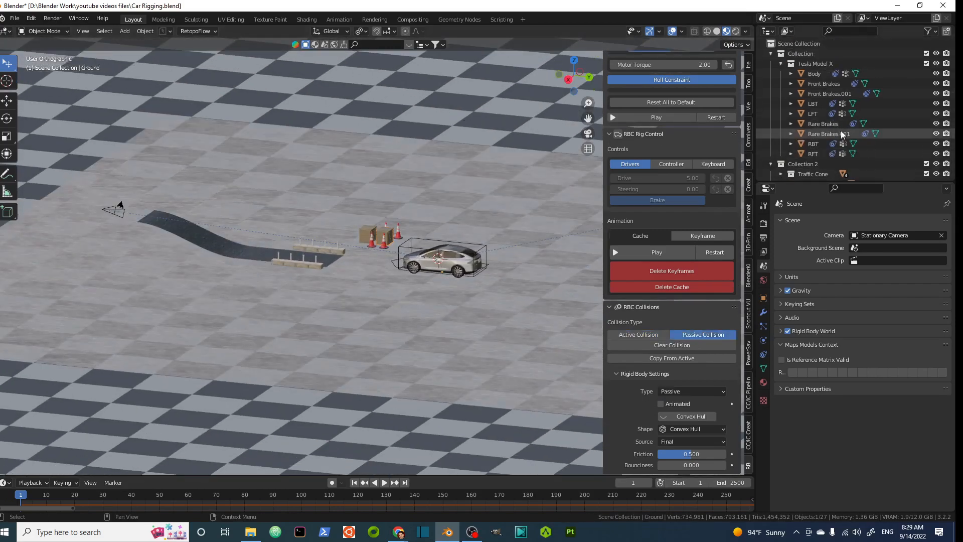
click(771, 172)
scroll(856, 155, down, 8)
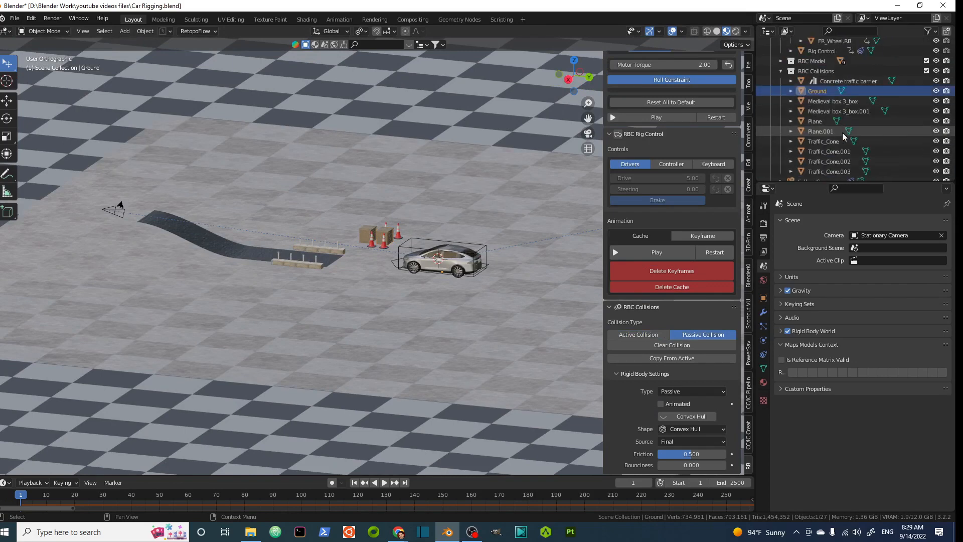
click(936, 91)
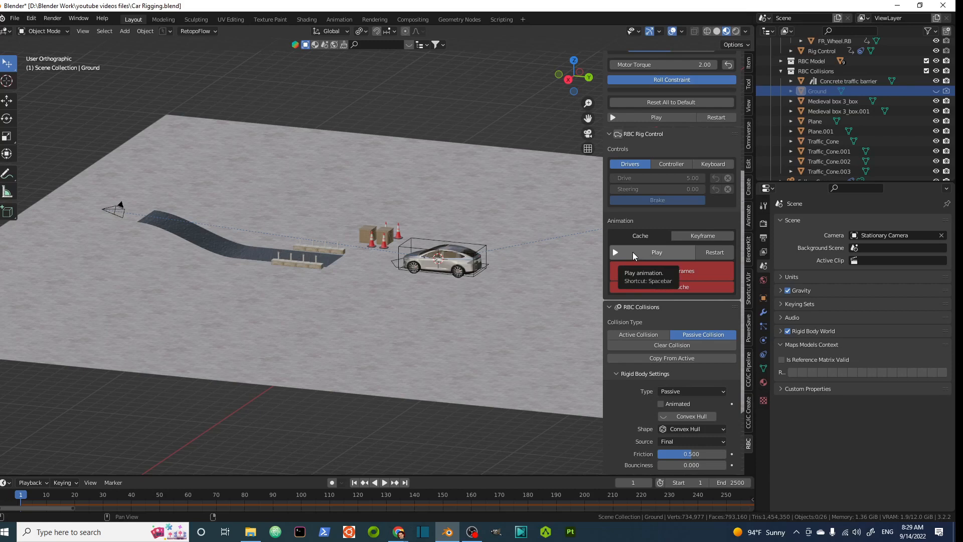
- Play the recorded car animation, pause it once the car has passed the ramp, and return it to the first frame
click(633, 252)
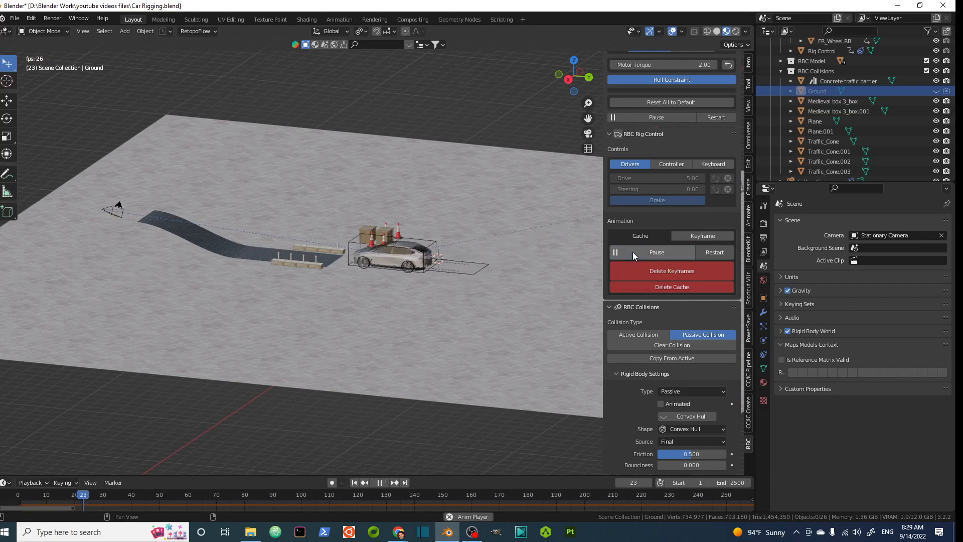
click(633, 252)
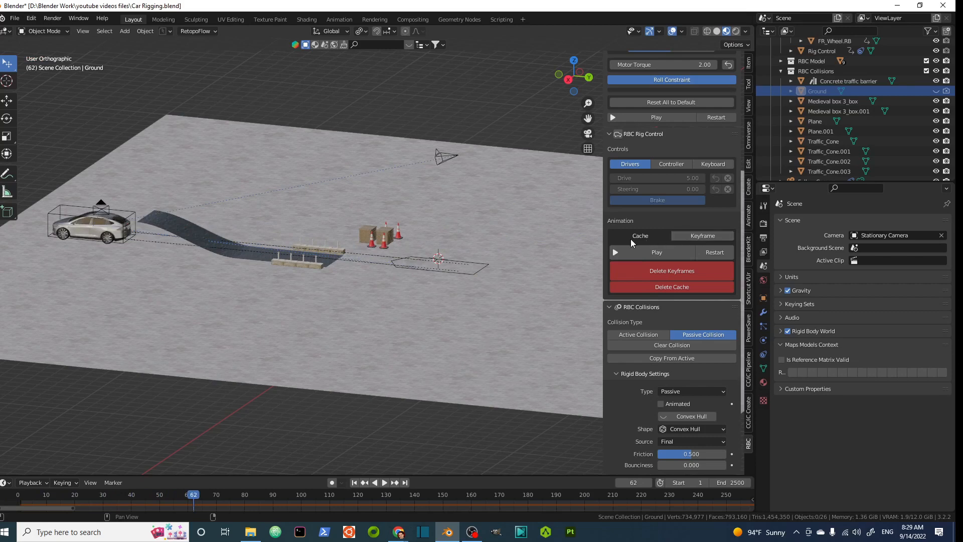
click(714, 252)
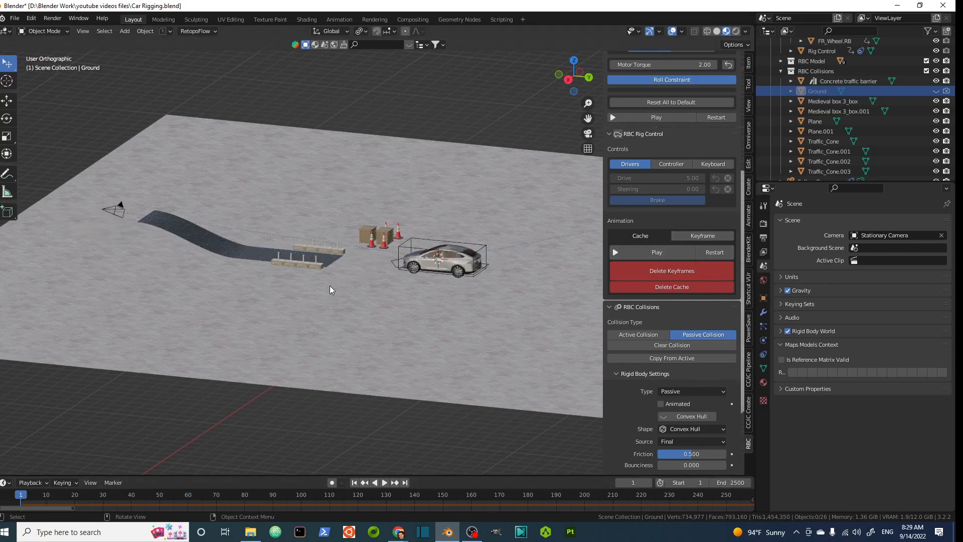
- Switch the RBC animation mode to Cache and delete the current cache
click(657, 236)
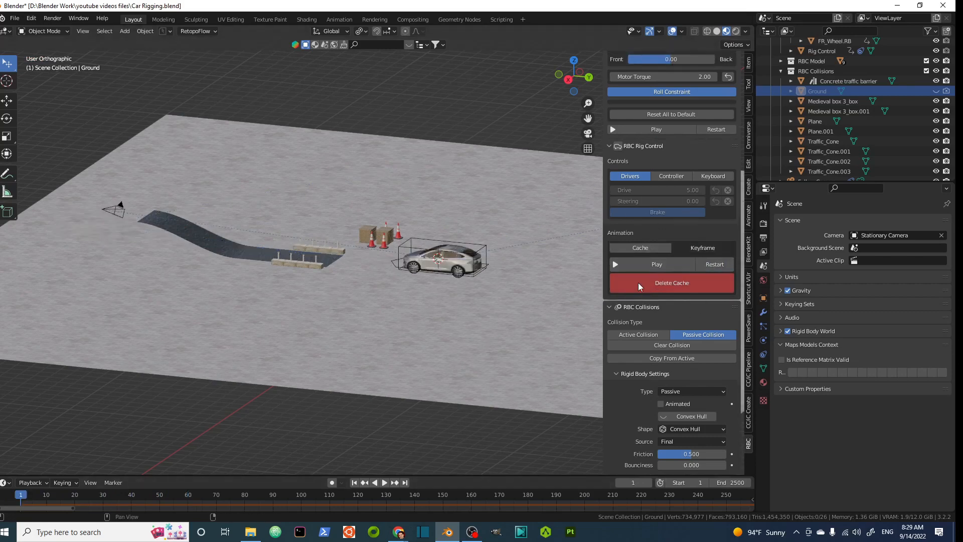
click(672, 287)
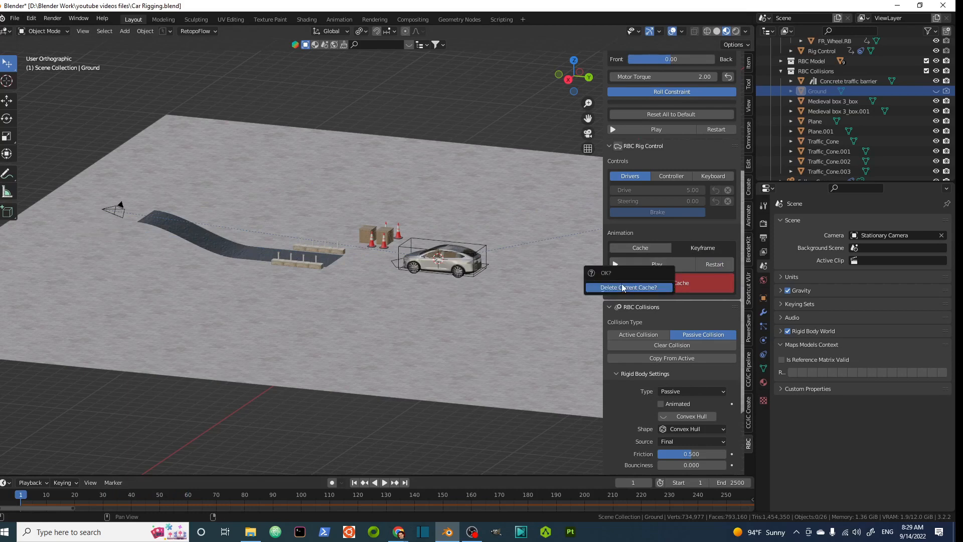
click(623, 287)
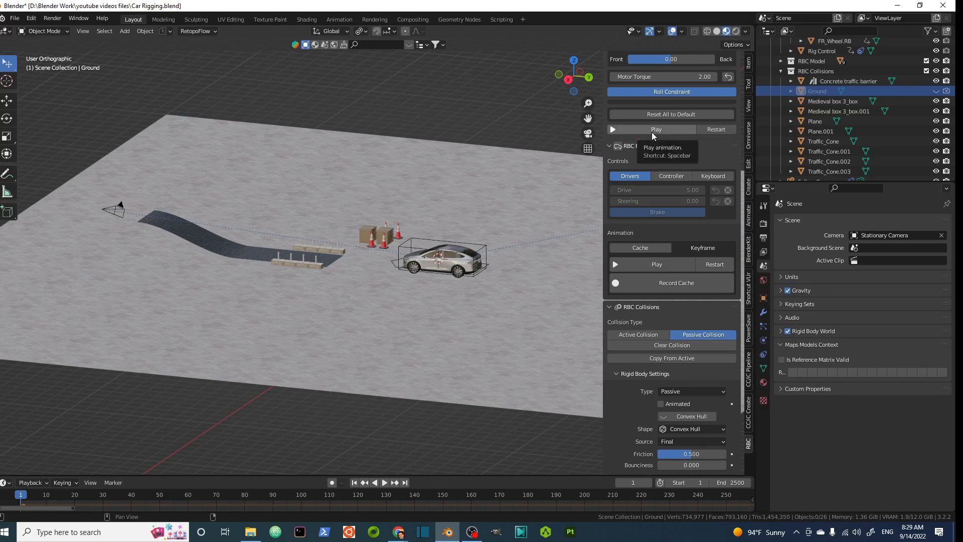
click(652, 212)
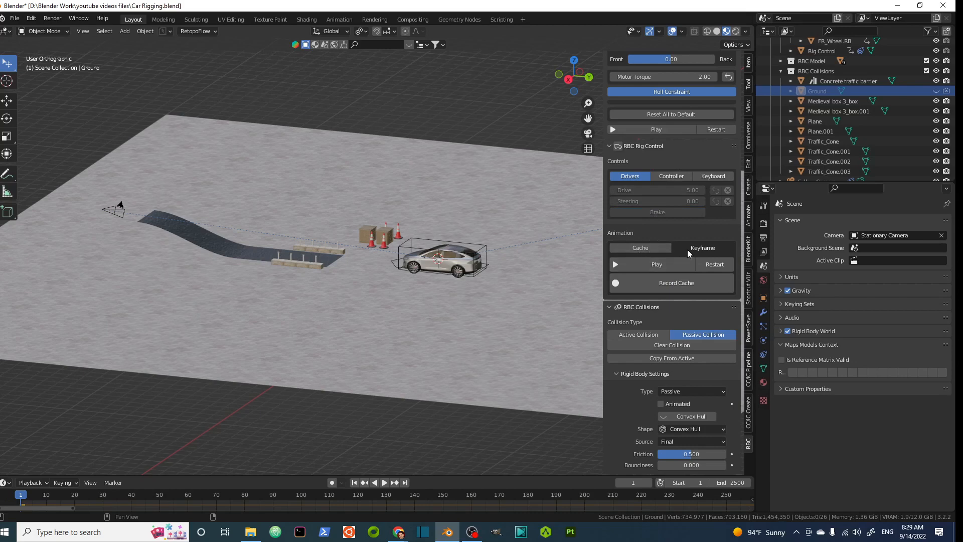
click(640, 191)
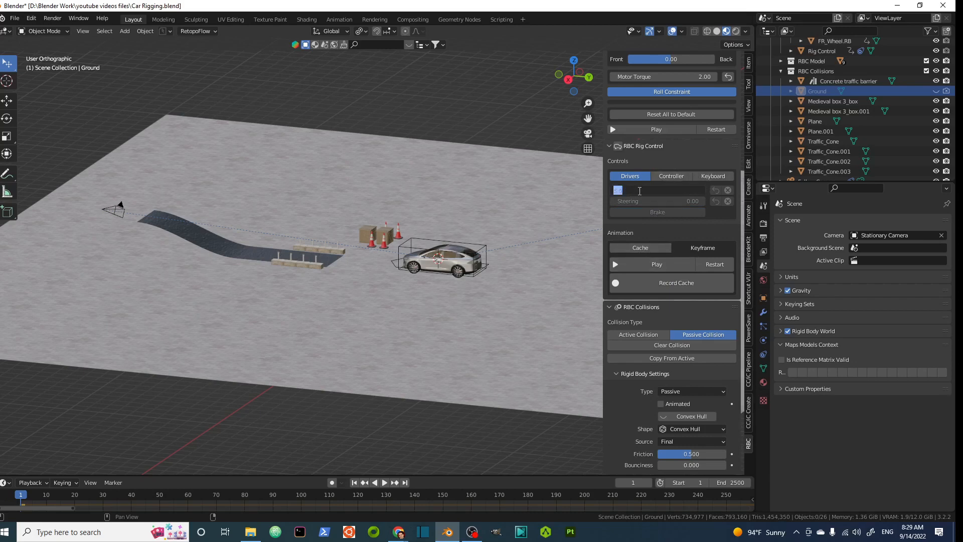
click(644, 191)
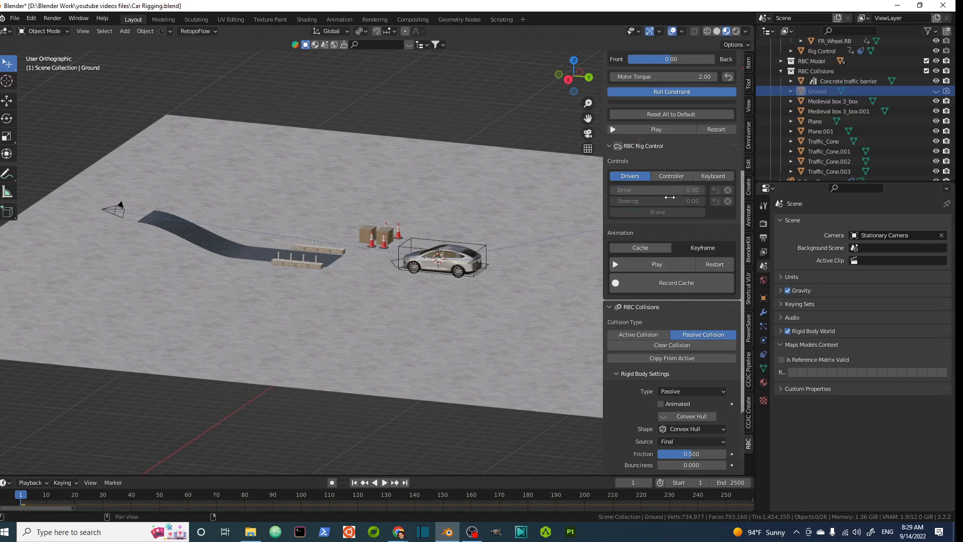
click(657, 213)
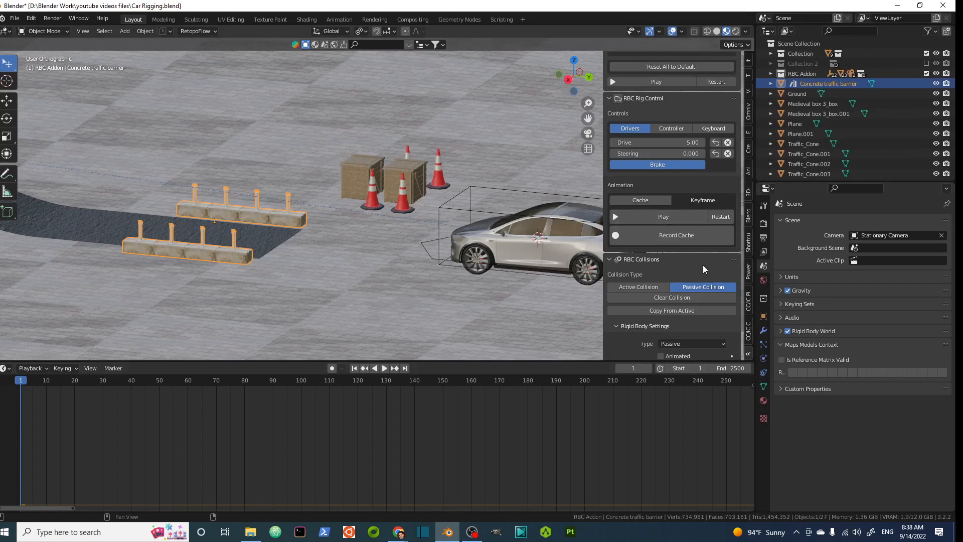
- Play the simulation in Cache mode, drive the car into the props with Drive 3.88 and Steering -0.900, and reset to the first frame
click(707, 201)
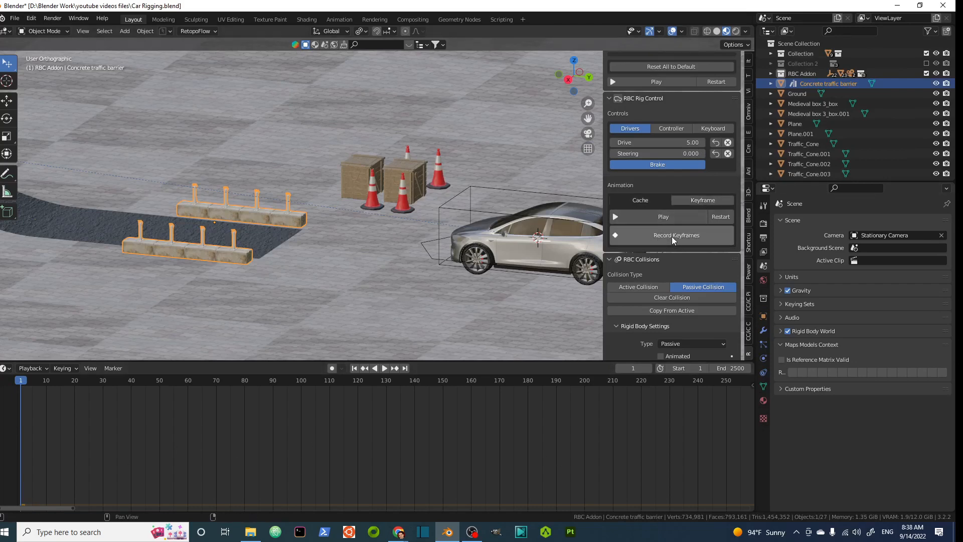
click(637, 199)
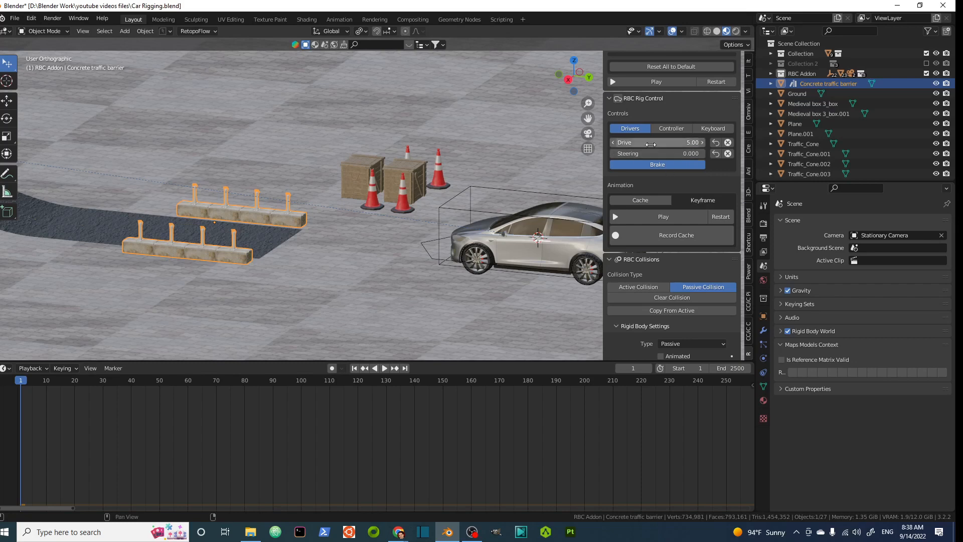
click(656, 81)
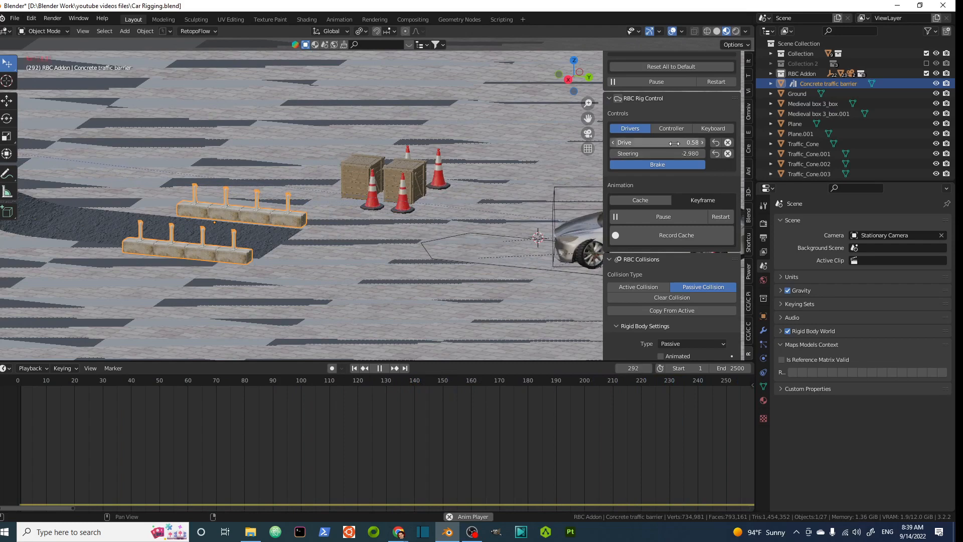
mouse_move(678, 143)
mouse_down()
mouse_move(700, 143)
mouse_move(662, 153)
mouse_move(686, 154)
mouse_up()
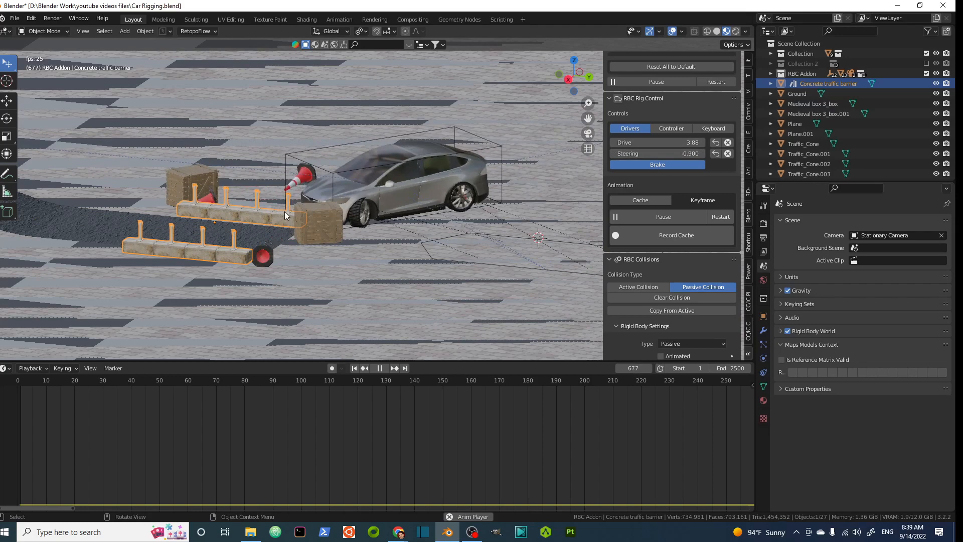
click(657, 217)
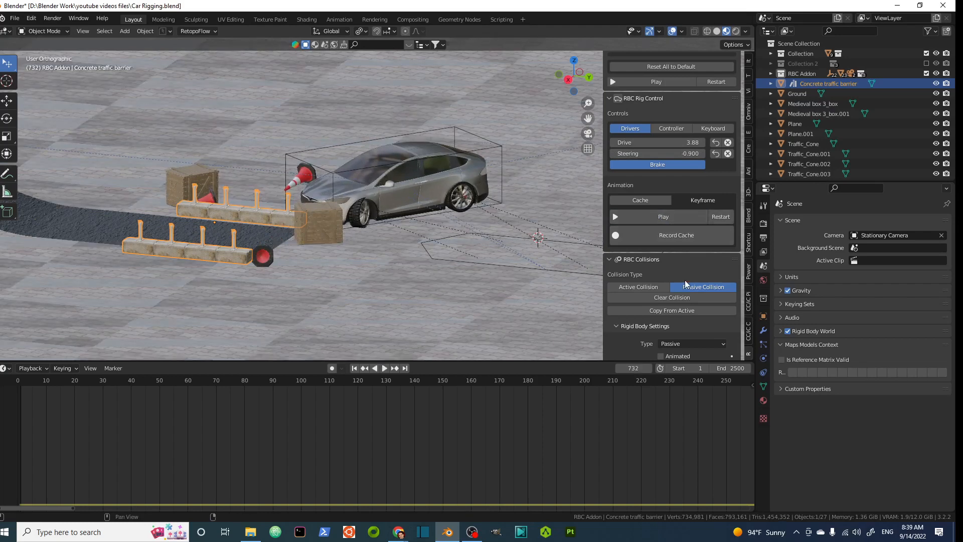
scroll(336, 206, up, 2)
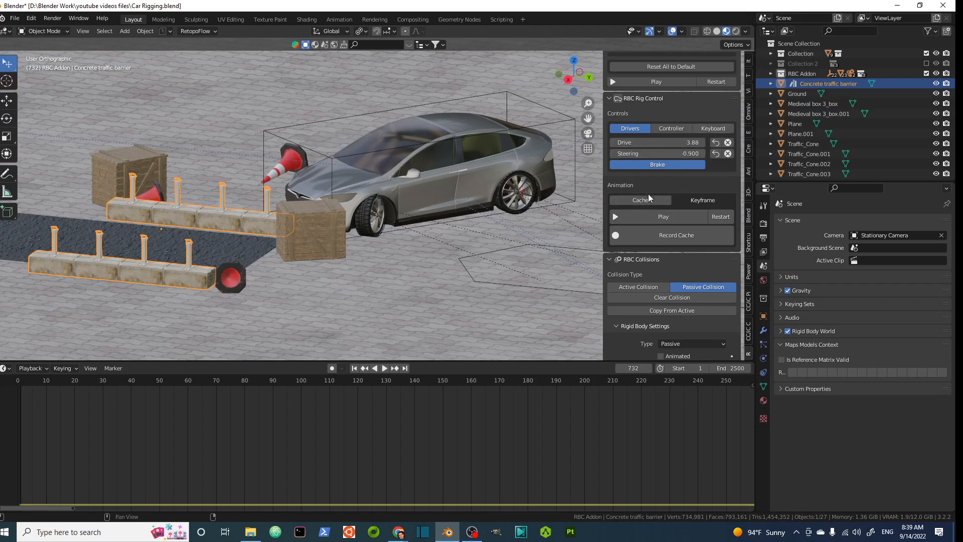
click(719, 215)
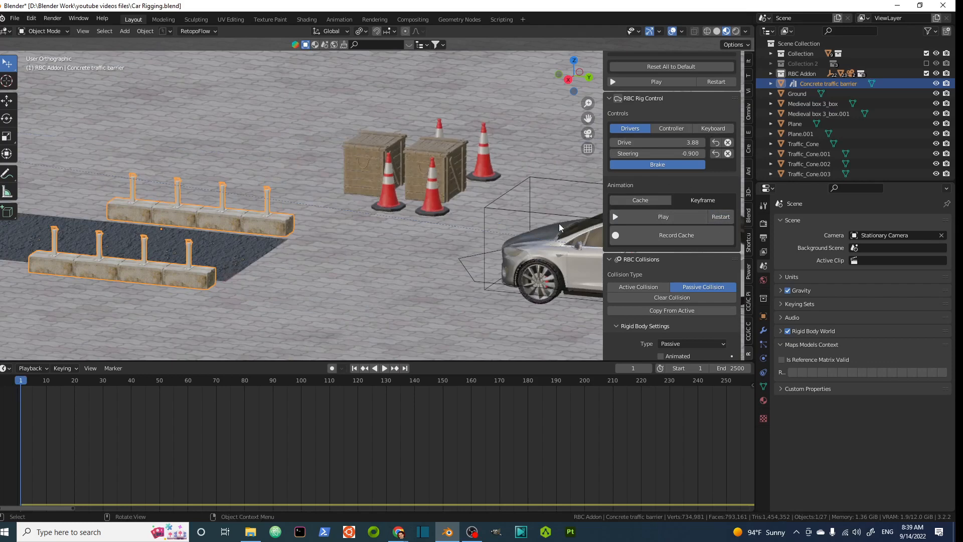
- Switch the rig control to Keyboard, drive the car through the boxes and cones, and stop and reset the simulation
click(708, 128)
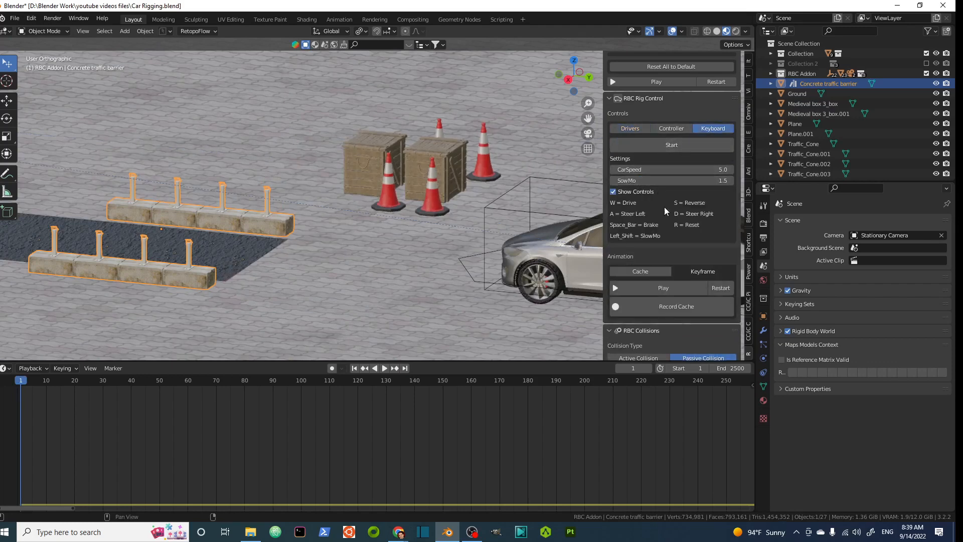
click(670, 144)
key(w)
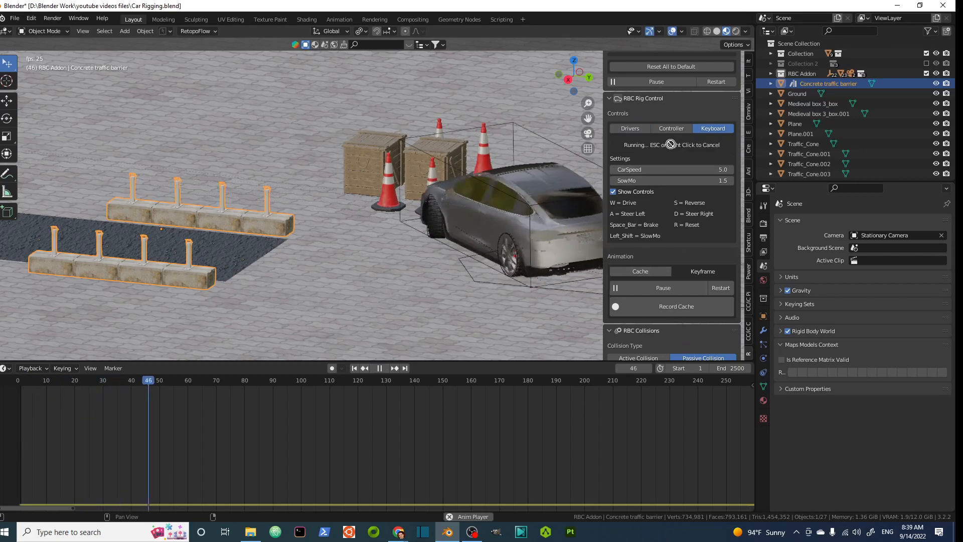
key(w)
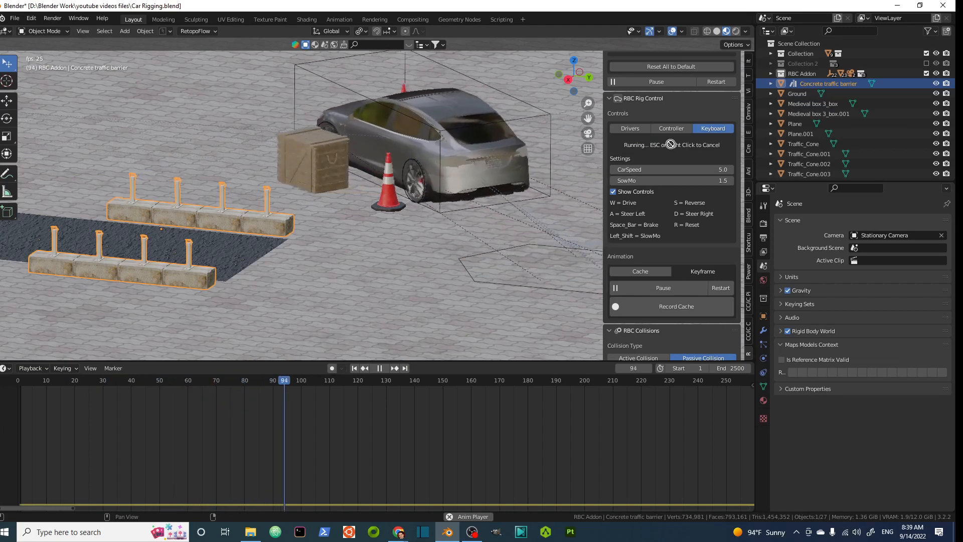
key(w)
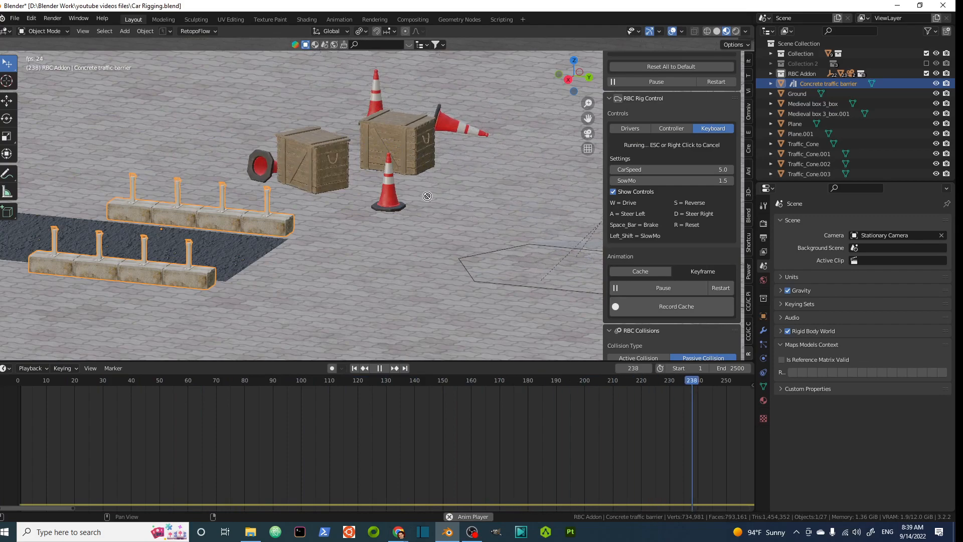
key(a)
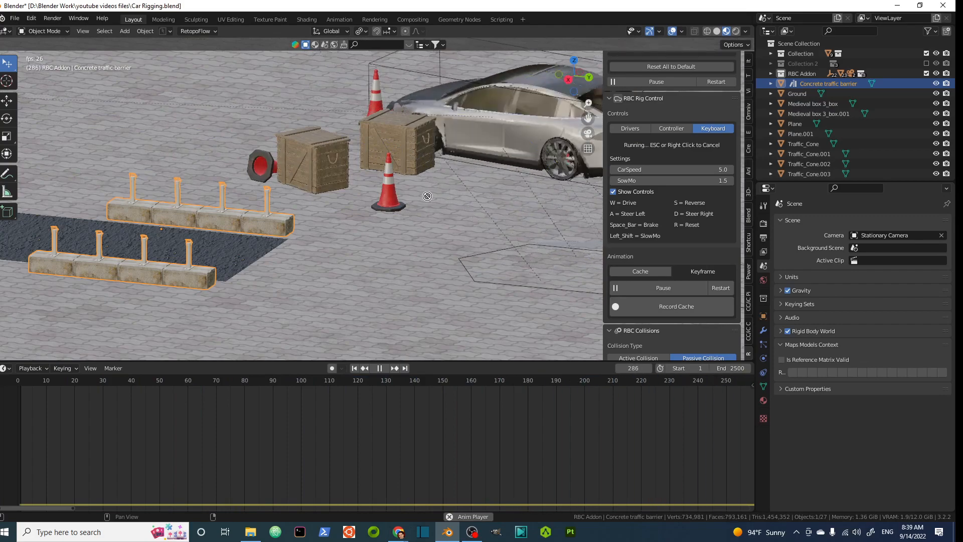
key(w)
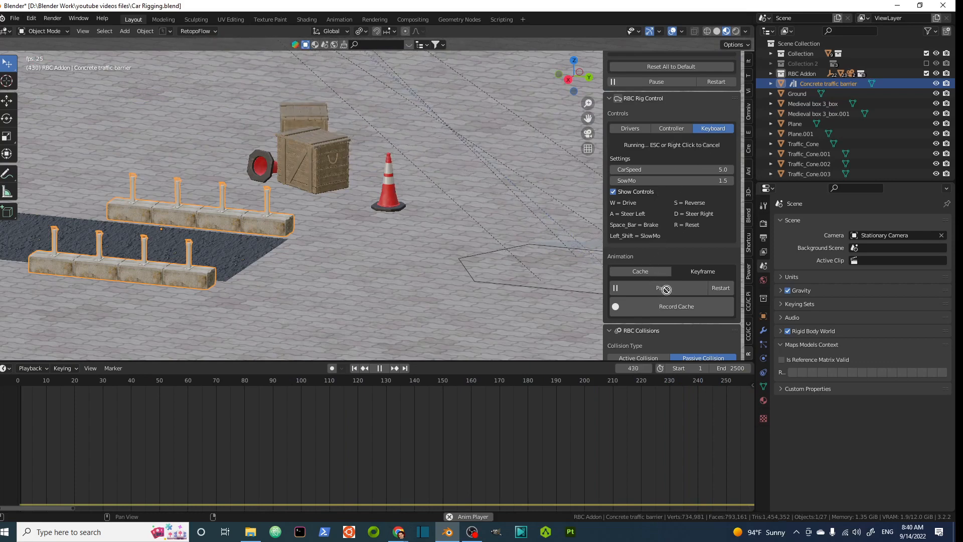
key(Escape)
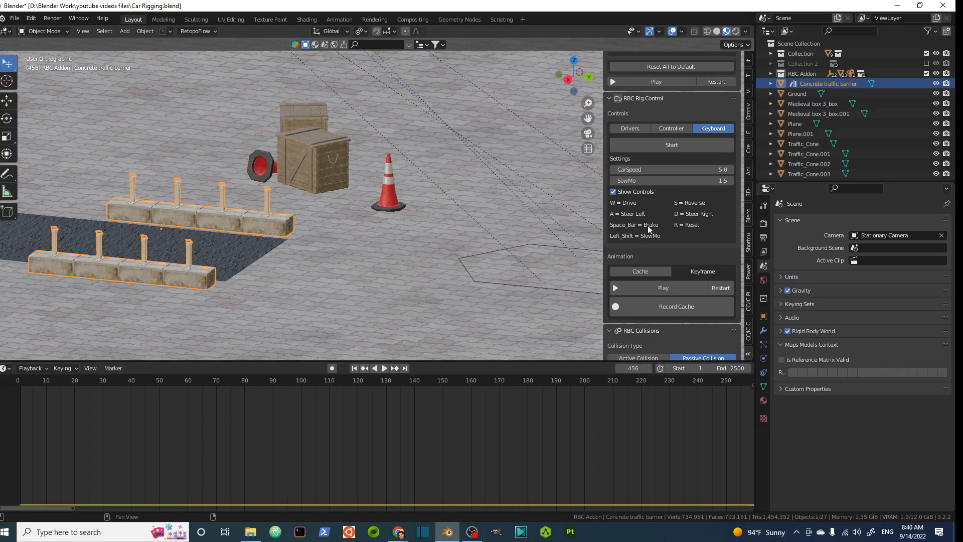
key(Escape)
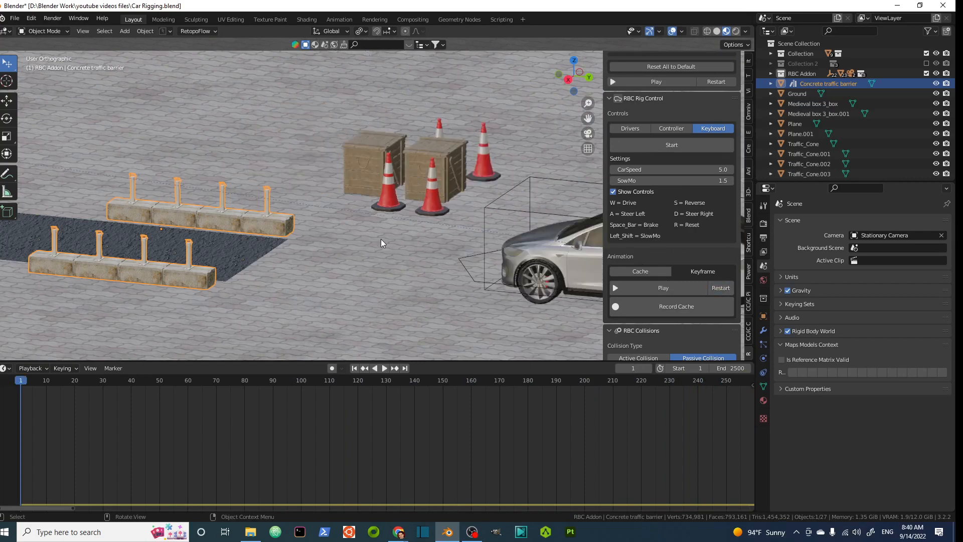
- Look through the camera and show the convex hull collision boundary of the concrete traffic barrier
key(KP_0)
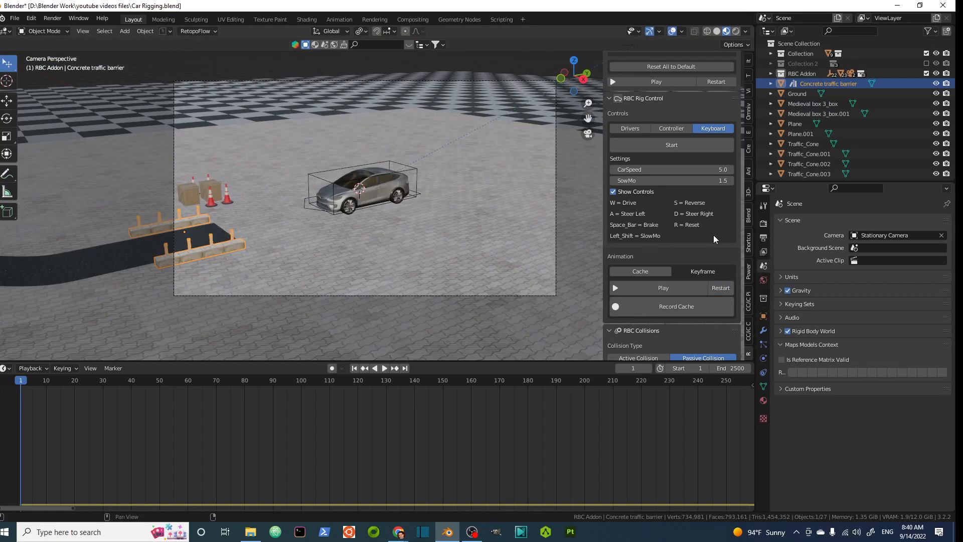
scroll(681, 230, down, 5)
scroll(681, 230, down, 2)
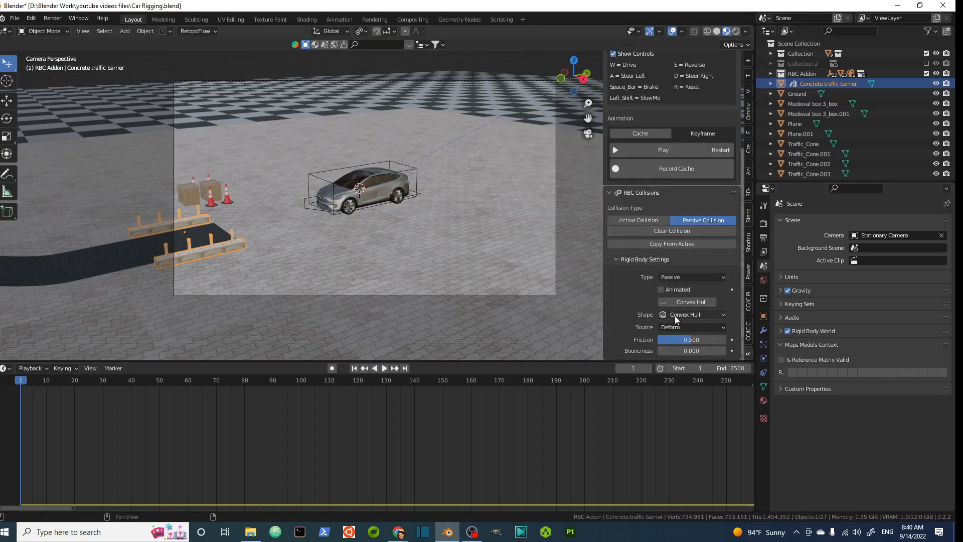
click(662, 304)
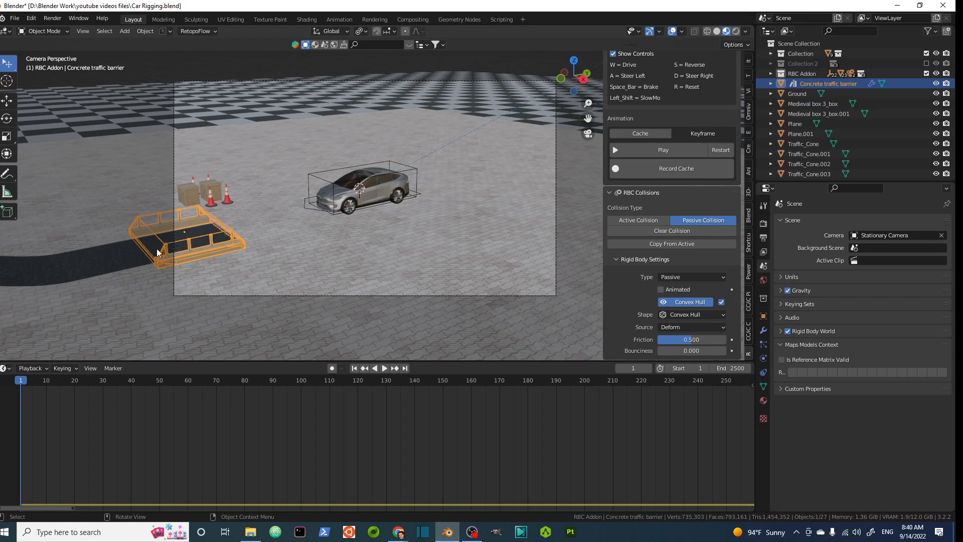
- Make the dark ramp road a passive collision object and set its collision shape to Mesh
click(131, 262)
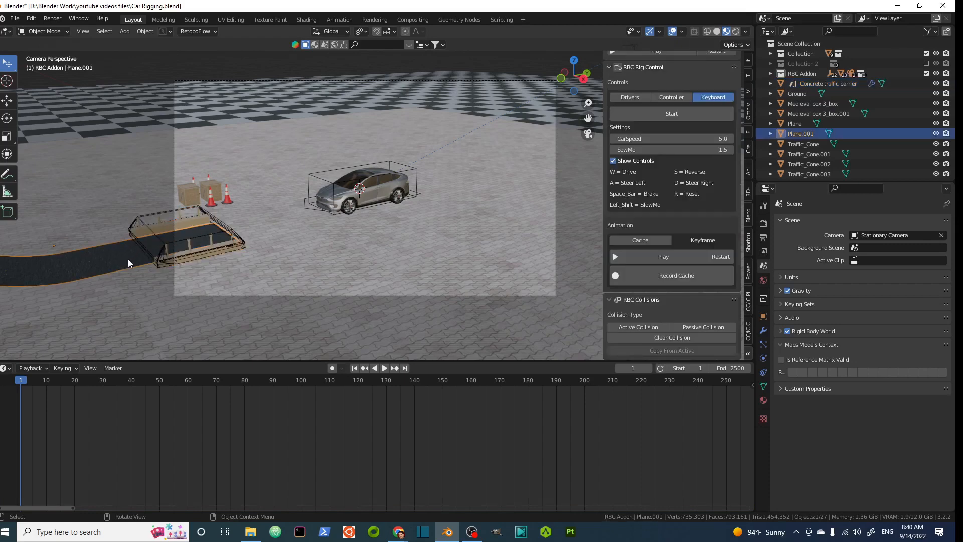
click(695, 327)
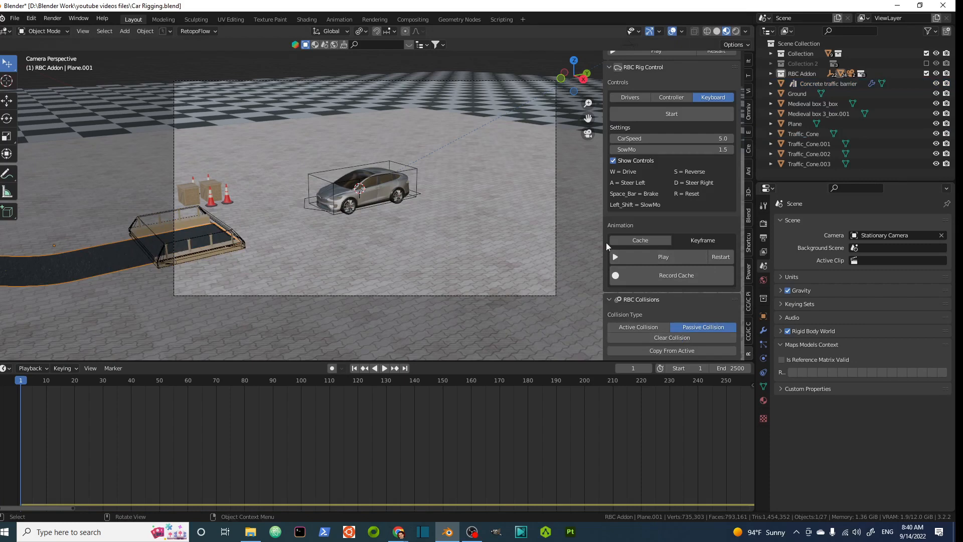
scroll(682, 282, down, 5)
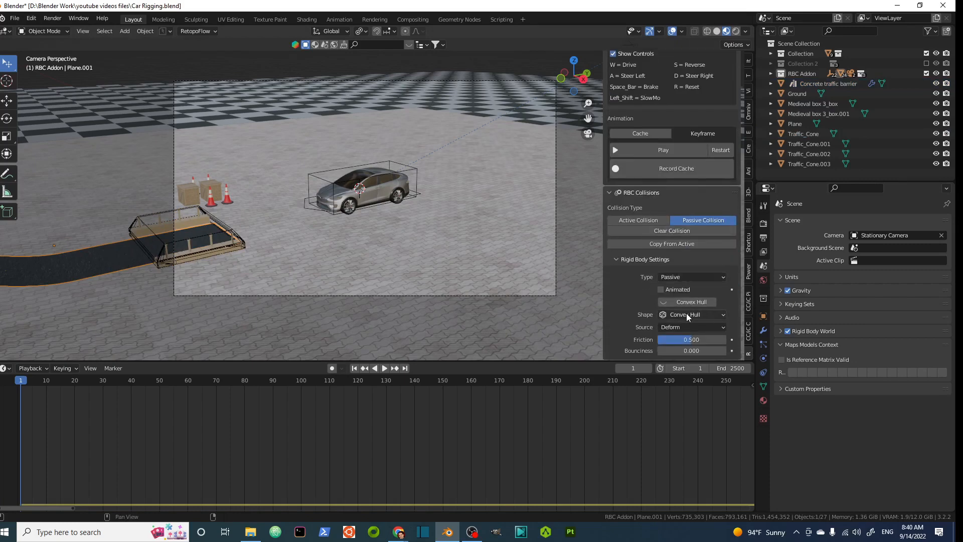
click(686, 315)
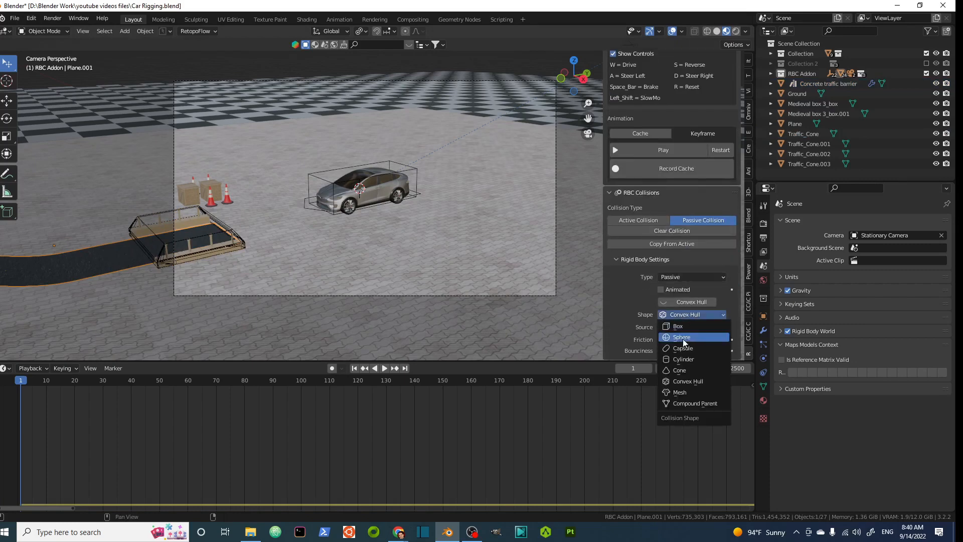
click(681, 392)
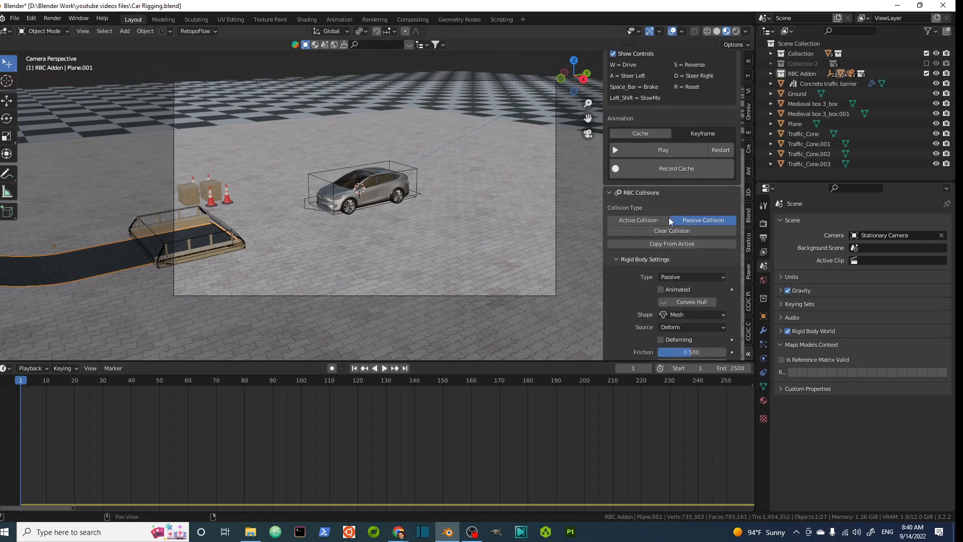
- Change the concrete traffic barrier's collision shape to Mesh and turn off its convex hull display
click(204, 243)
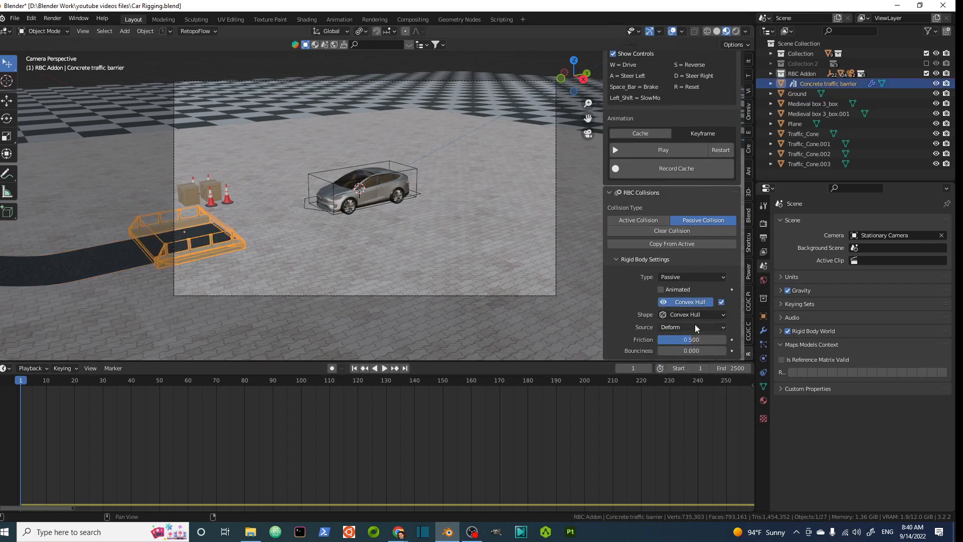
click(685, 316)
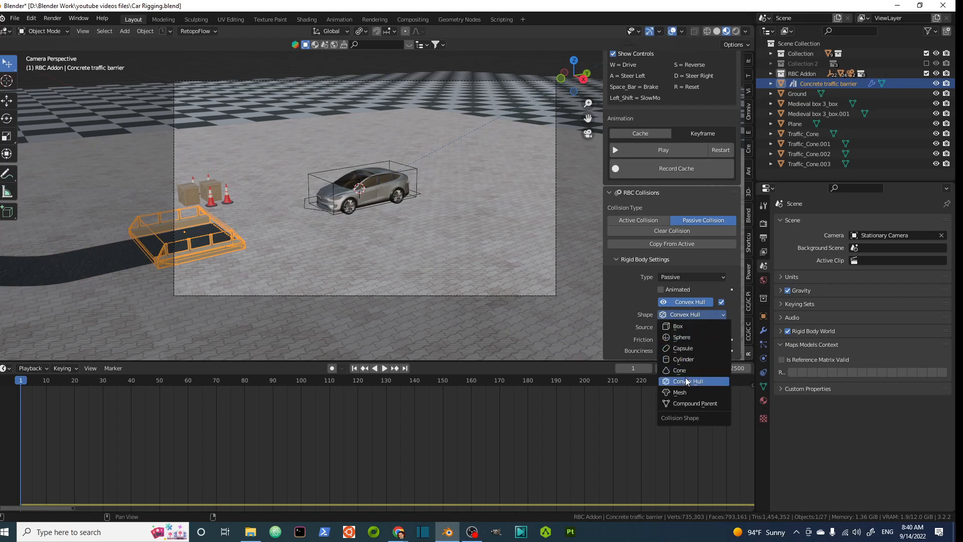
click(689, 393)
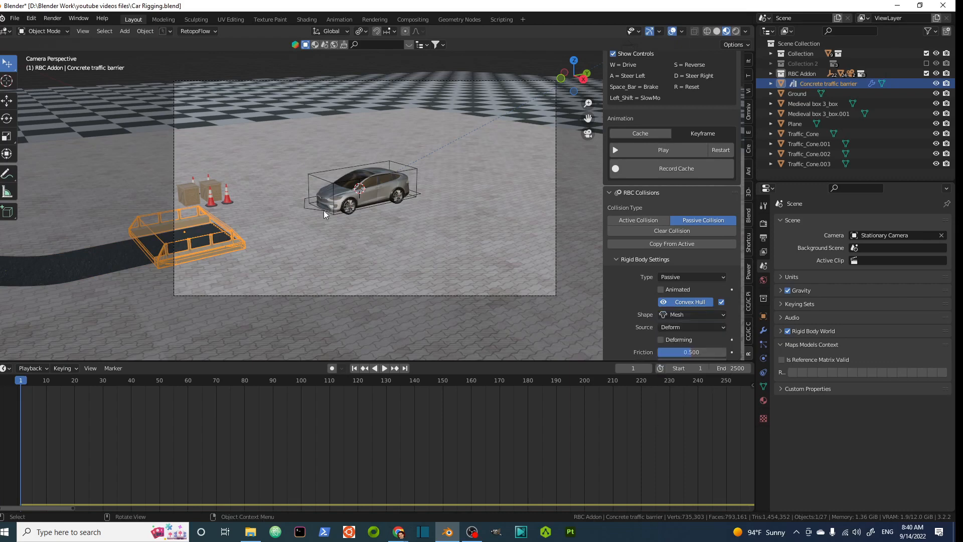
click(665, 302)
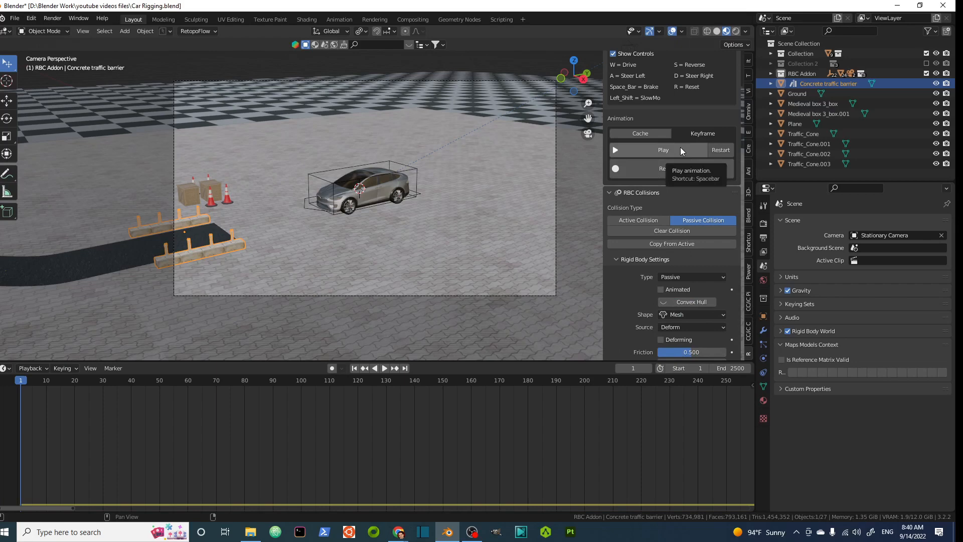
- Start keyboard control, test drive the car around the ramp and barriers, and stop the simulation
scroll(634, 135, up, 8)
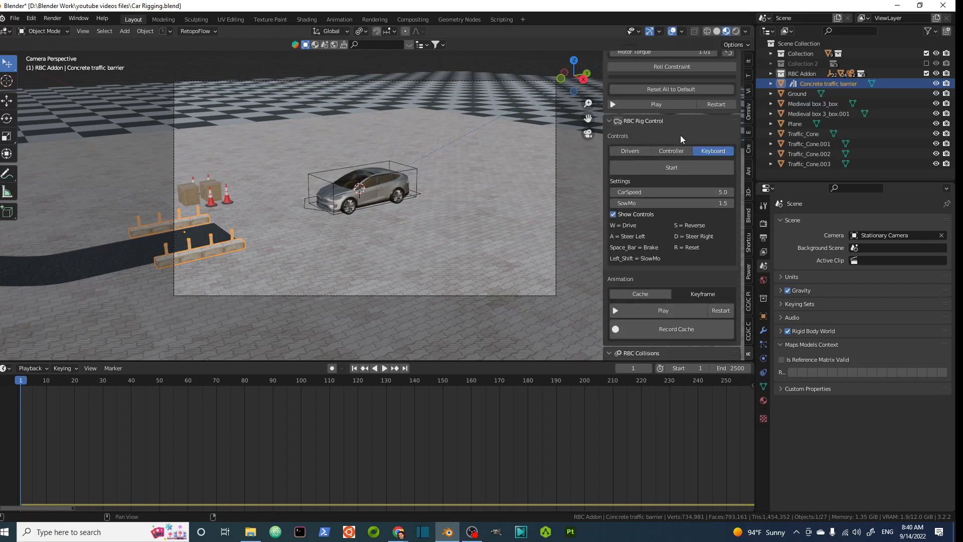
click(675, 165)
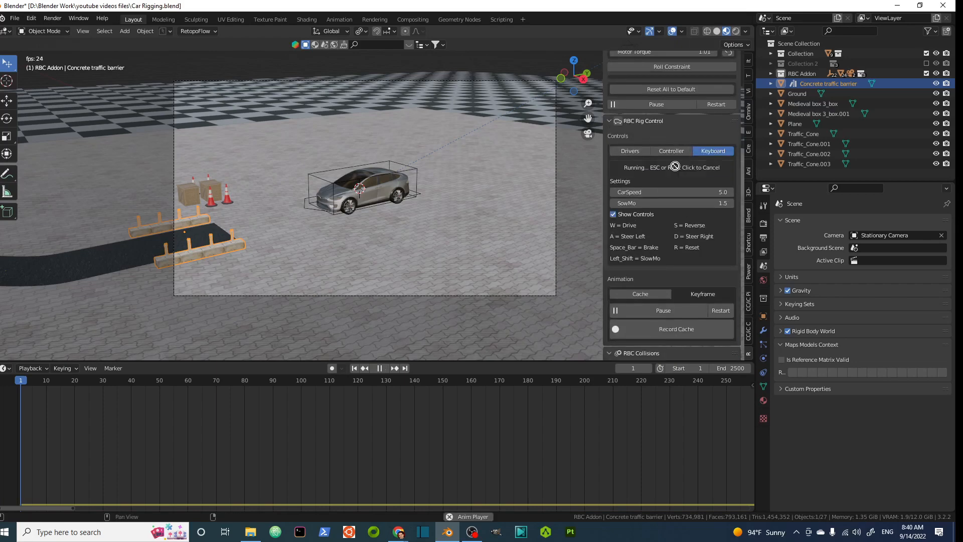
key(w)
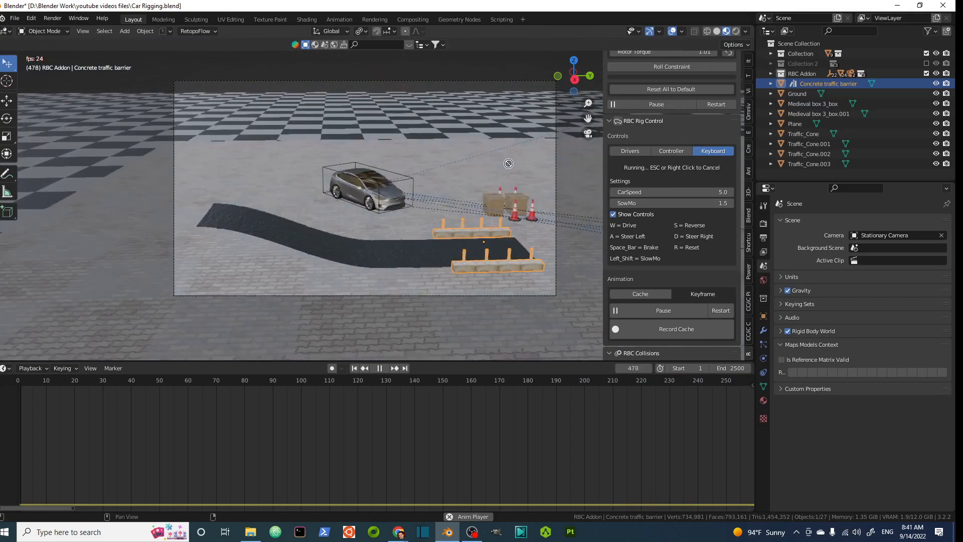
key(Escape)
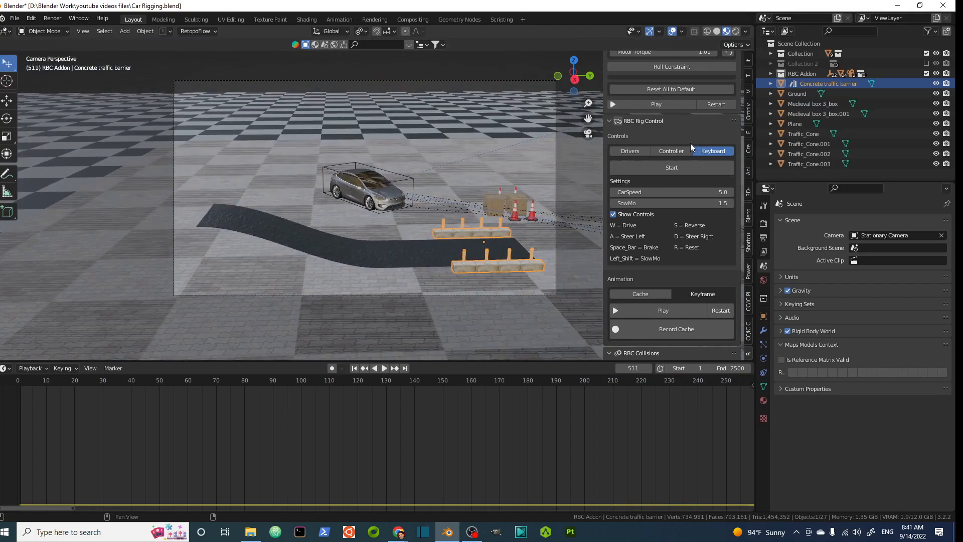
- Hide the Ground object in the viewport and in renders, and reset the simulation to the first frame
click(936, 94)
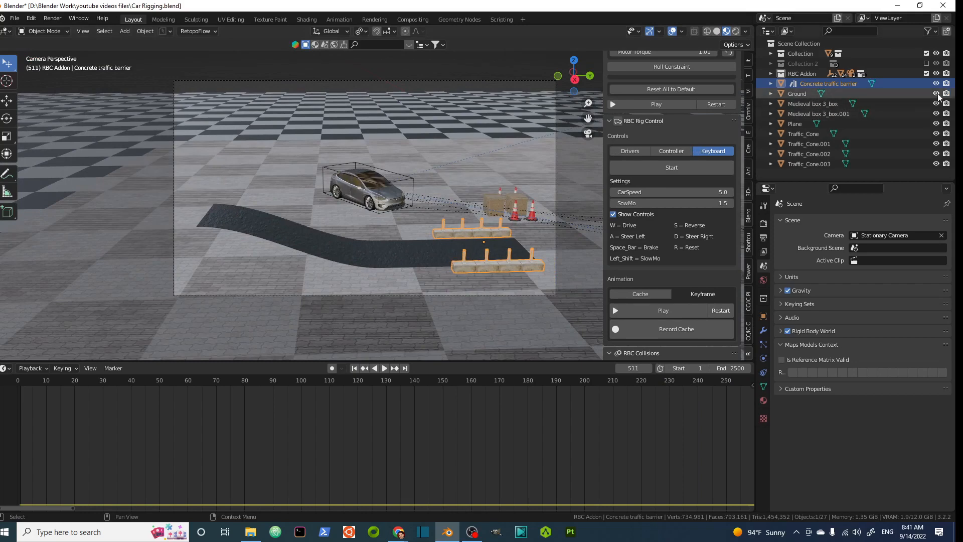
click(946, 94)
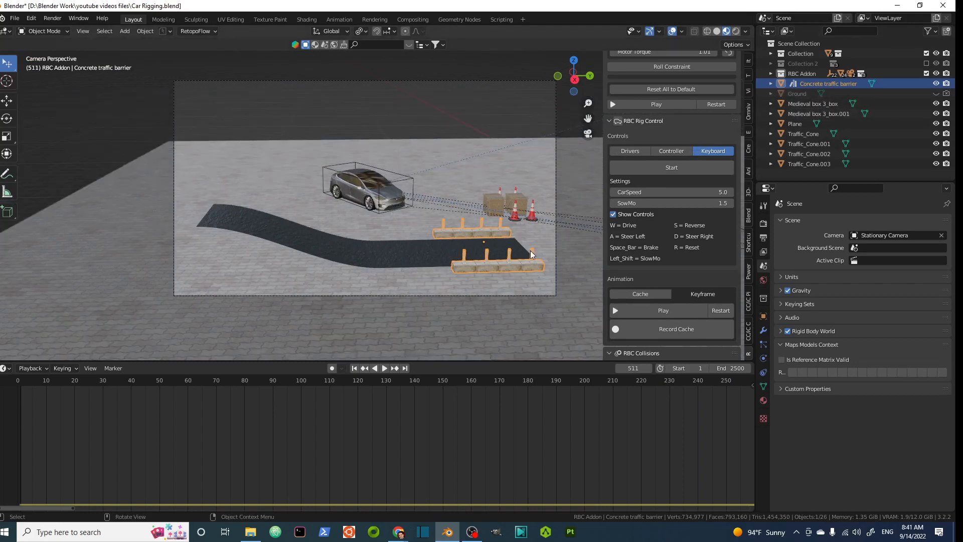
click(716, 105)
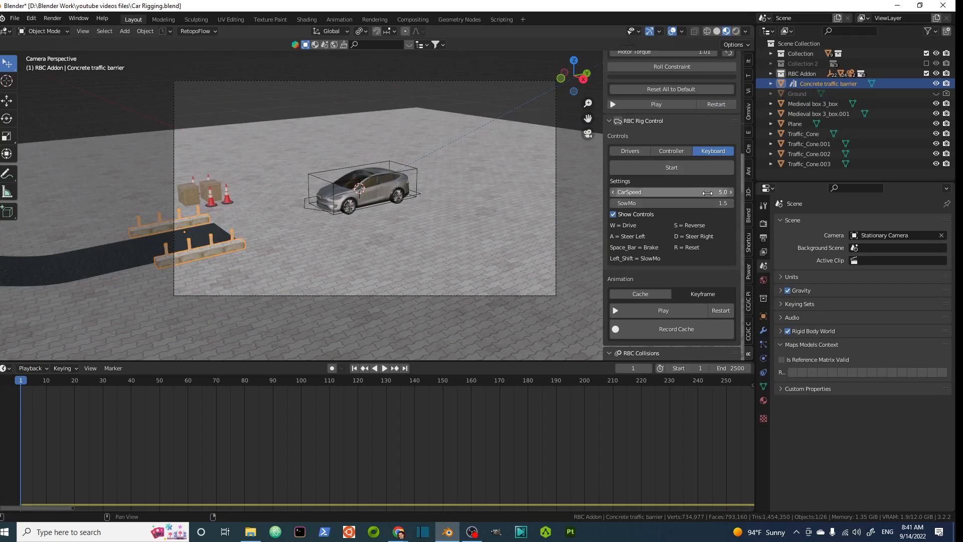
- Set the keyboard CarSpeed to 10.0 and the rig's Motor Torque to 5.00
drag(707, 193, 716, 193)
scroll(695, 121, up, 3)
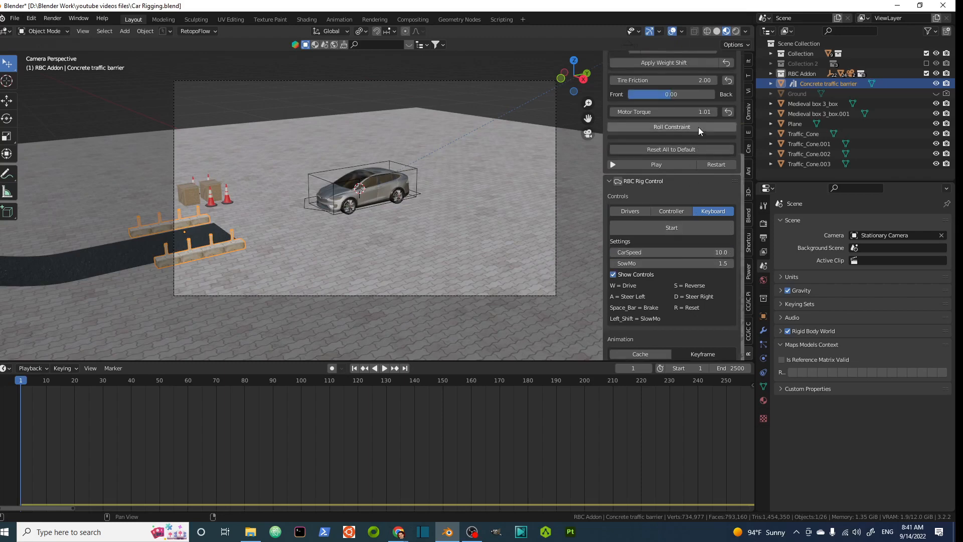
click(697, 111)
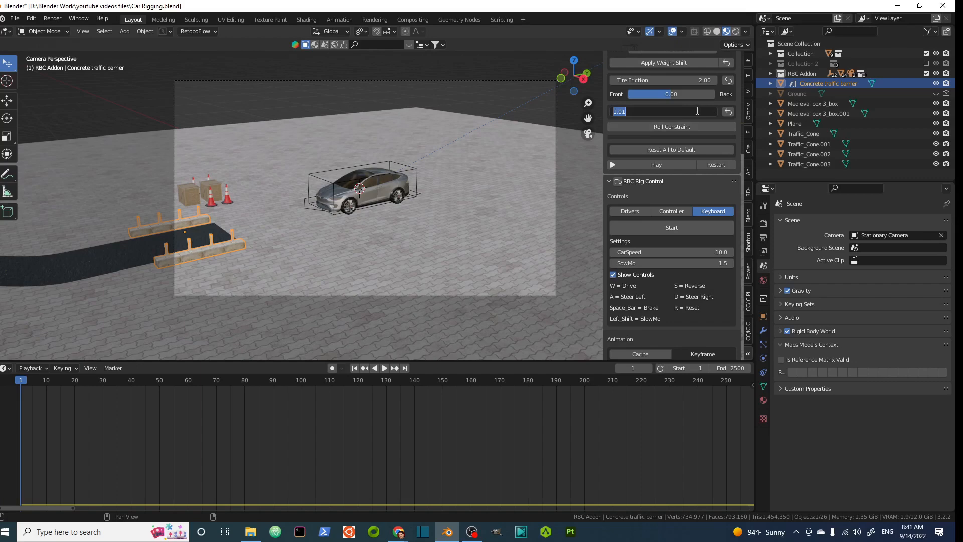
text(5)
key(Return)
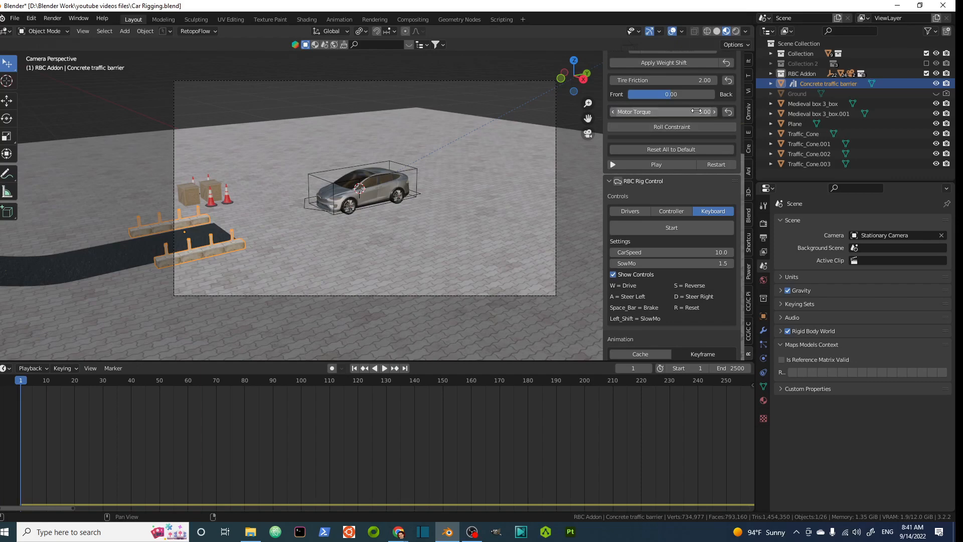
- Play and restart the simulation briefly, test drive the car on the ramp with keyboard control, and reset to the first frame
click(660, 165)
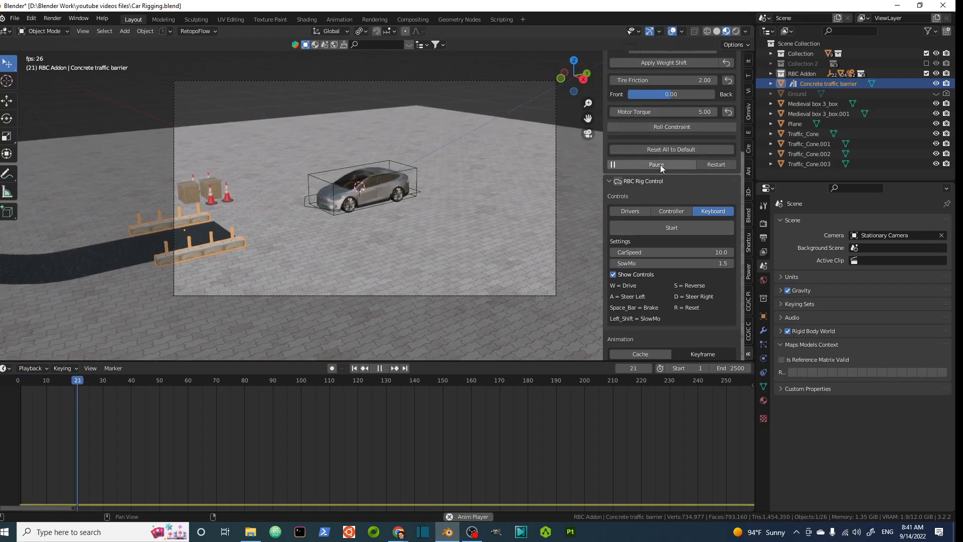
click(660, 165)
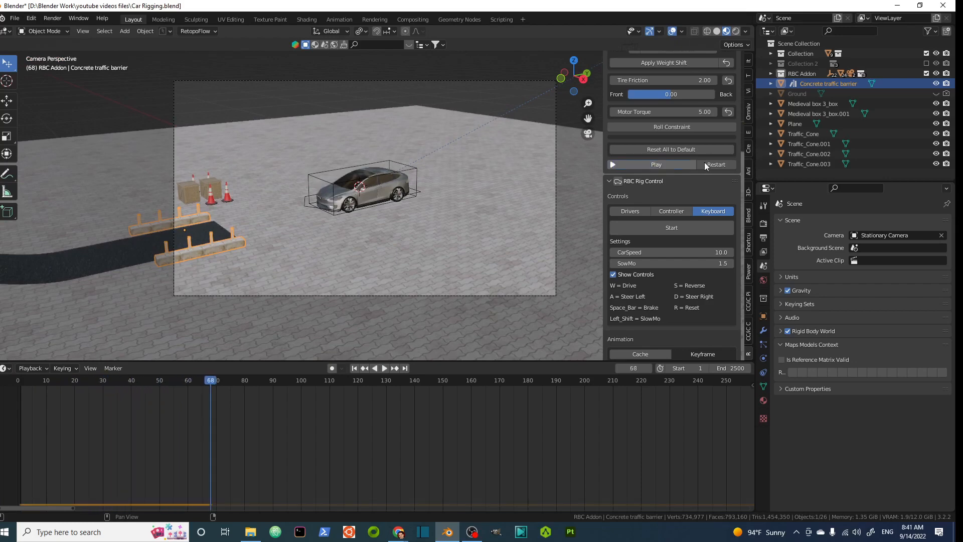
click(716, 164)
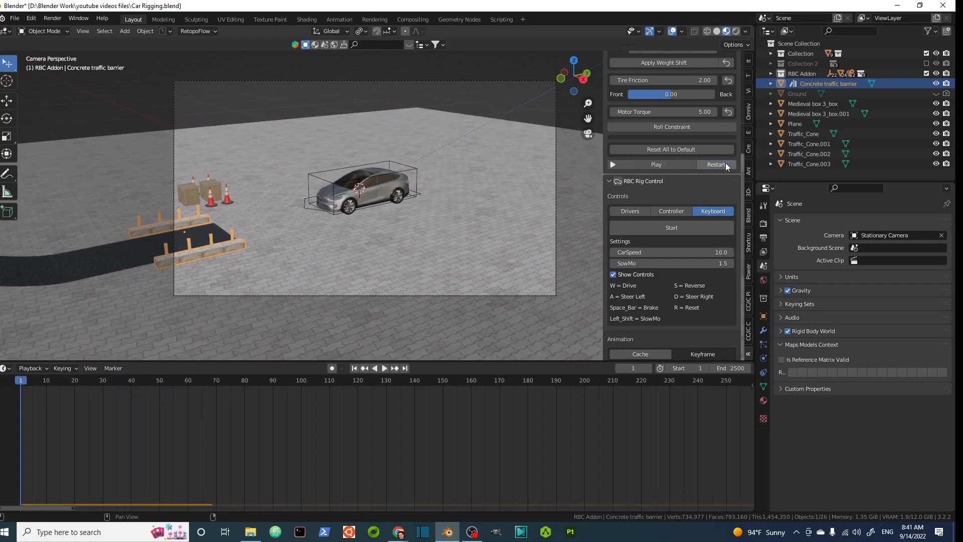
click(670, 228)
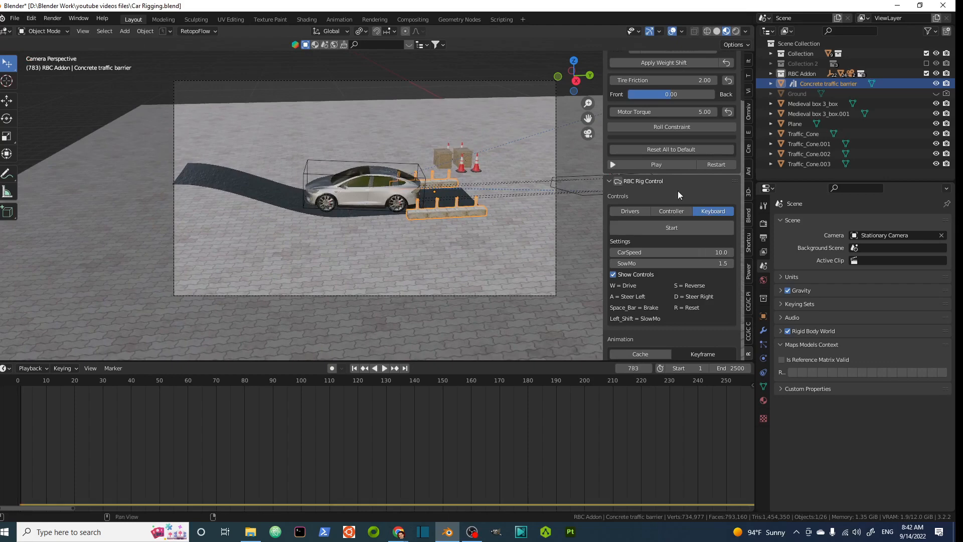
click(716, 166)
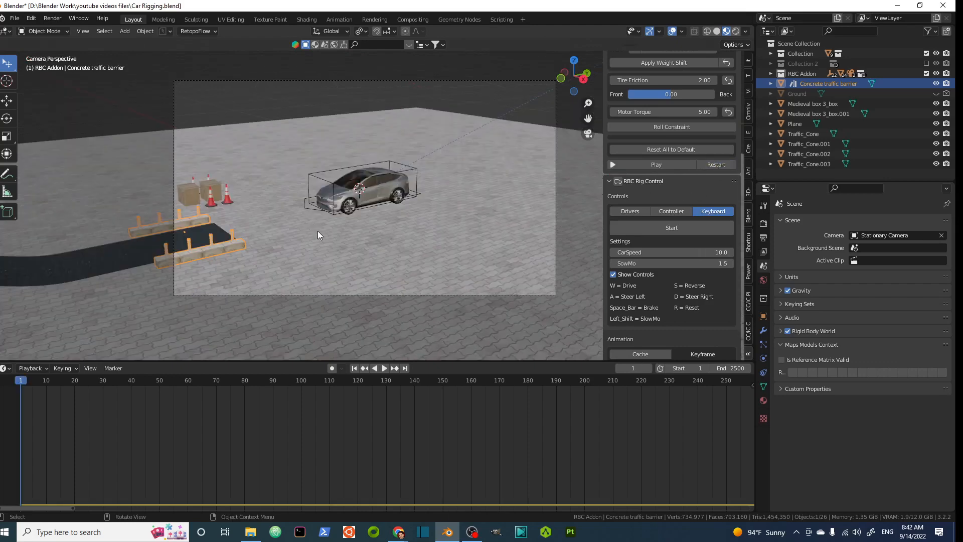